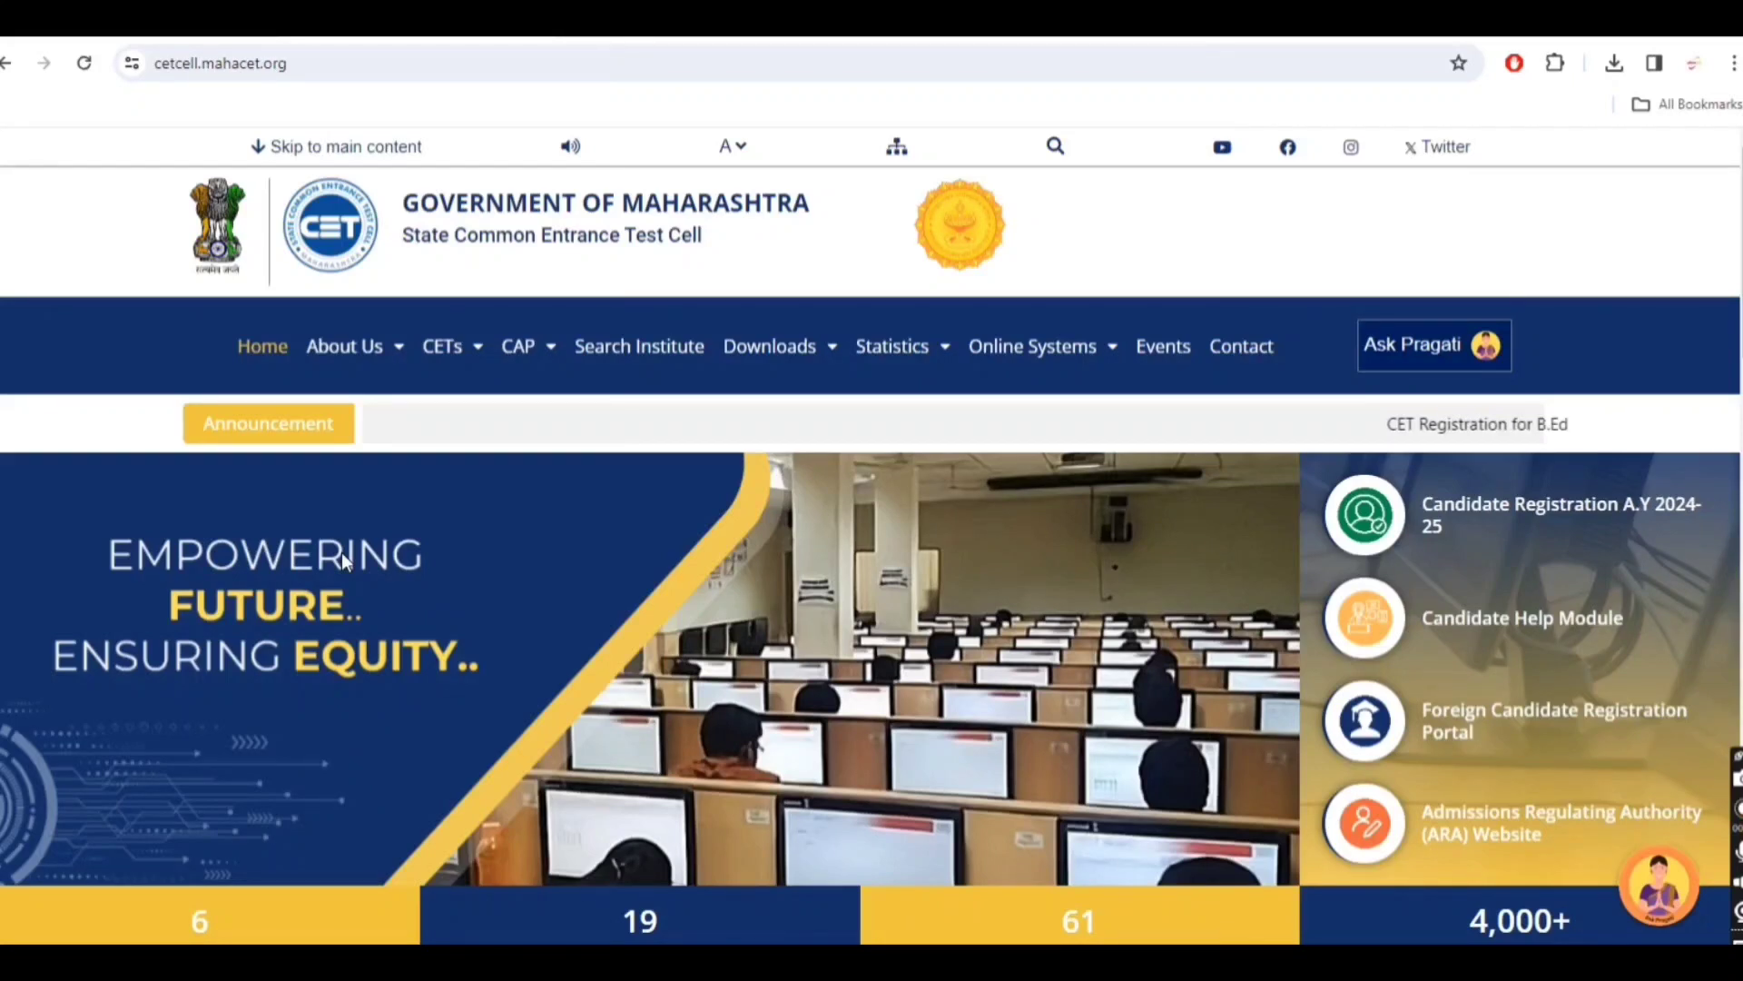
Step: Choose 'Candidate Registration A.Y 2024-25' from the CET Cell home page's right-hand panel
click(1573, 516)
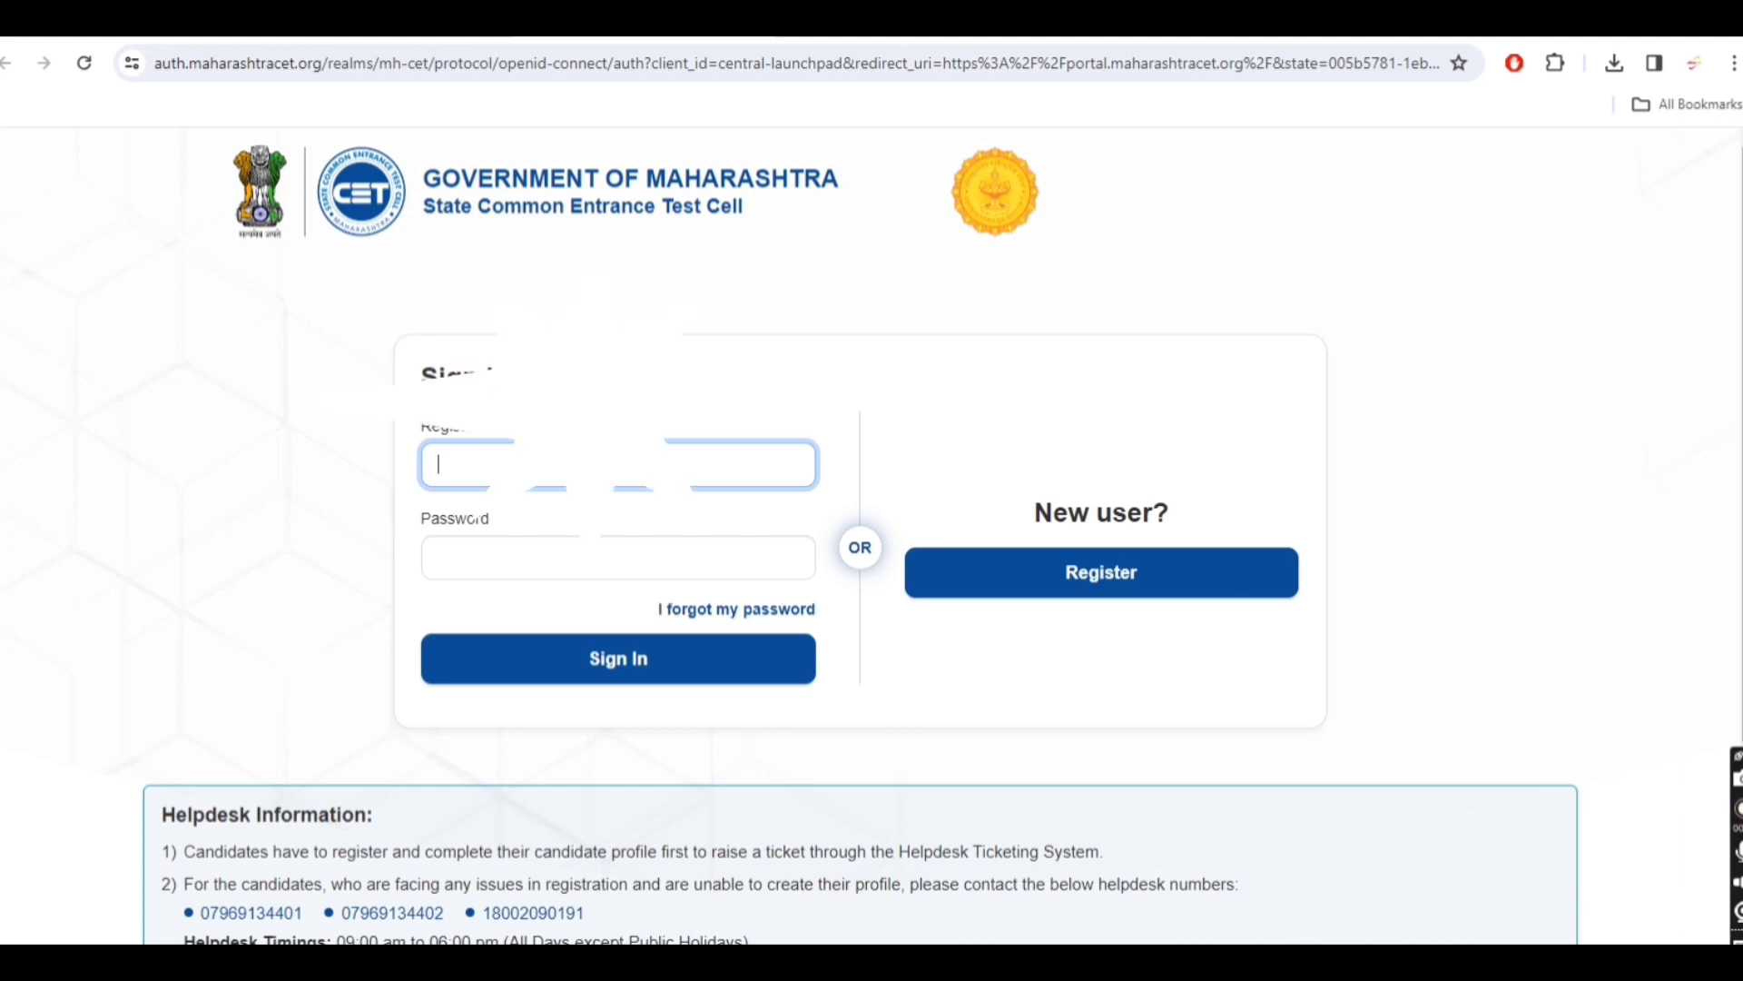
Step: Sign in with the registered e-mail ID and the account password
click(438, 557)
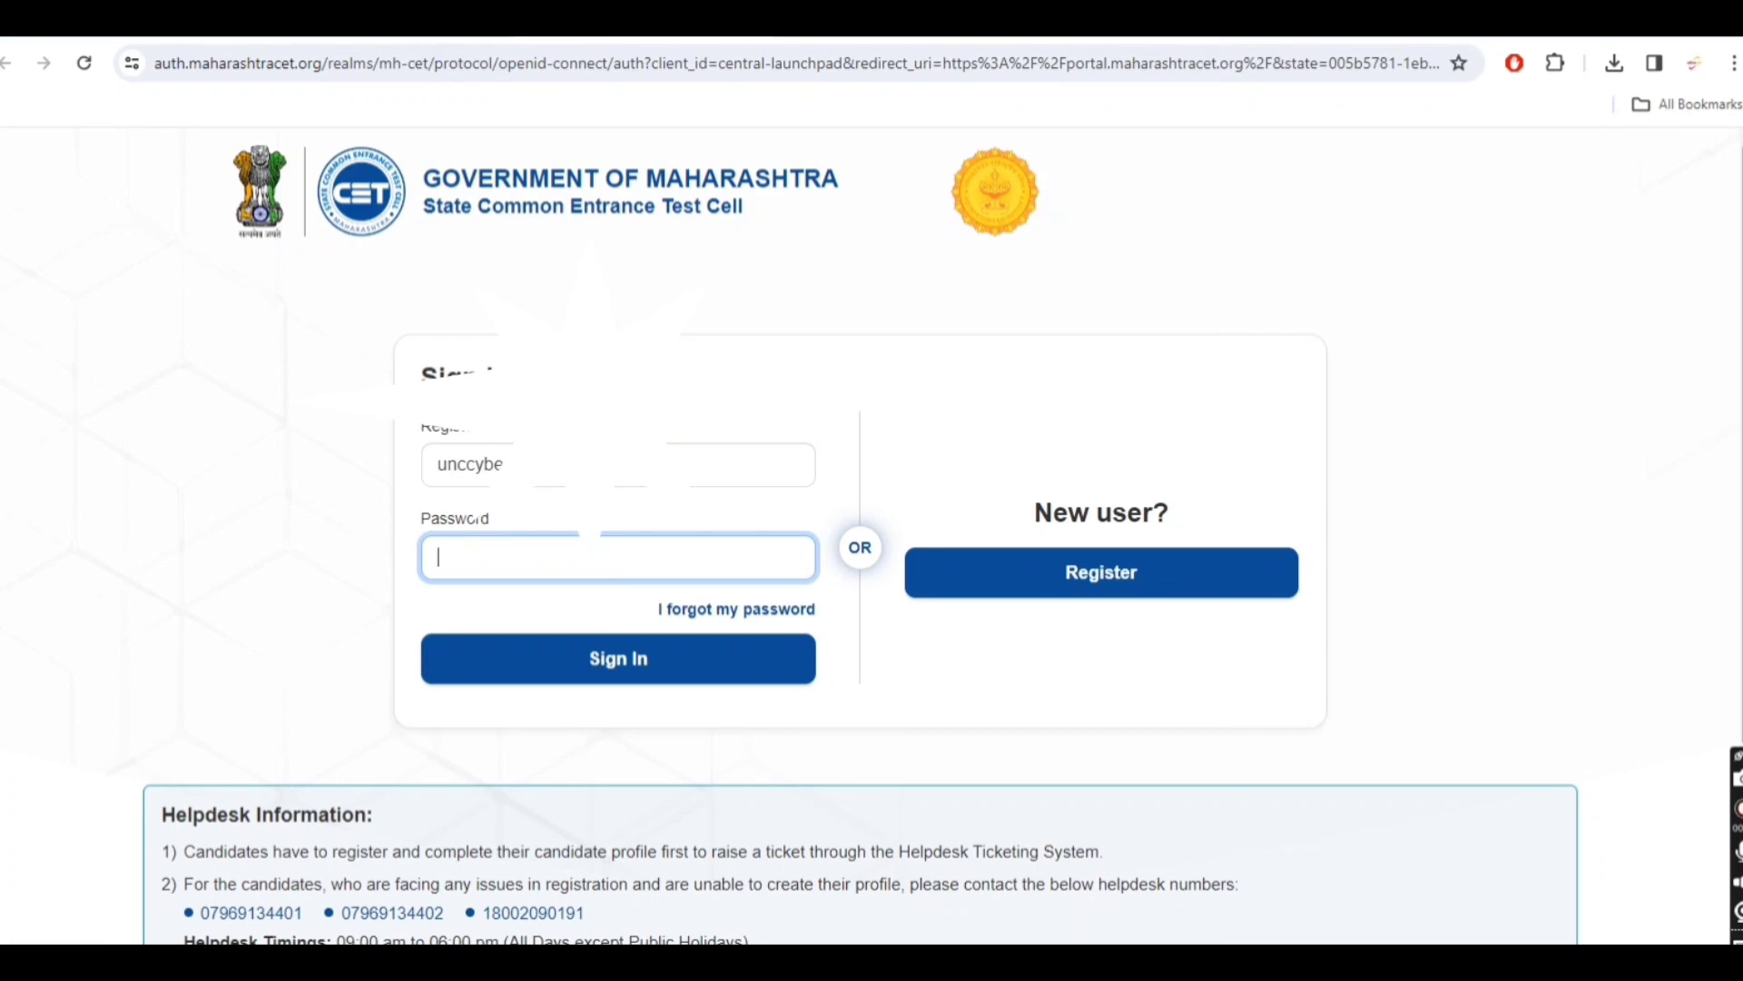
text(*********)
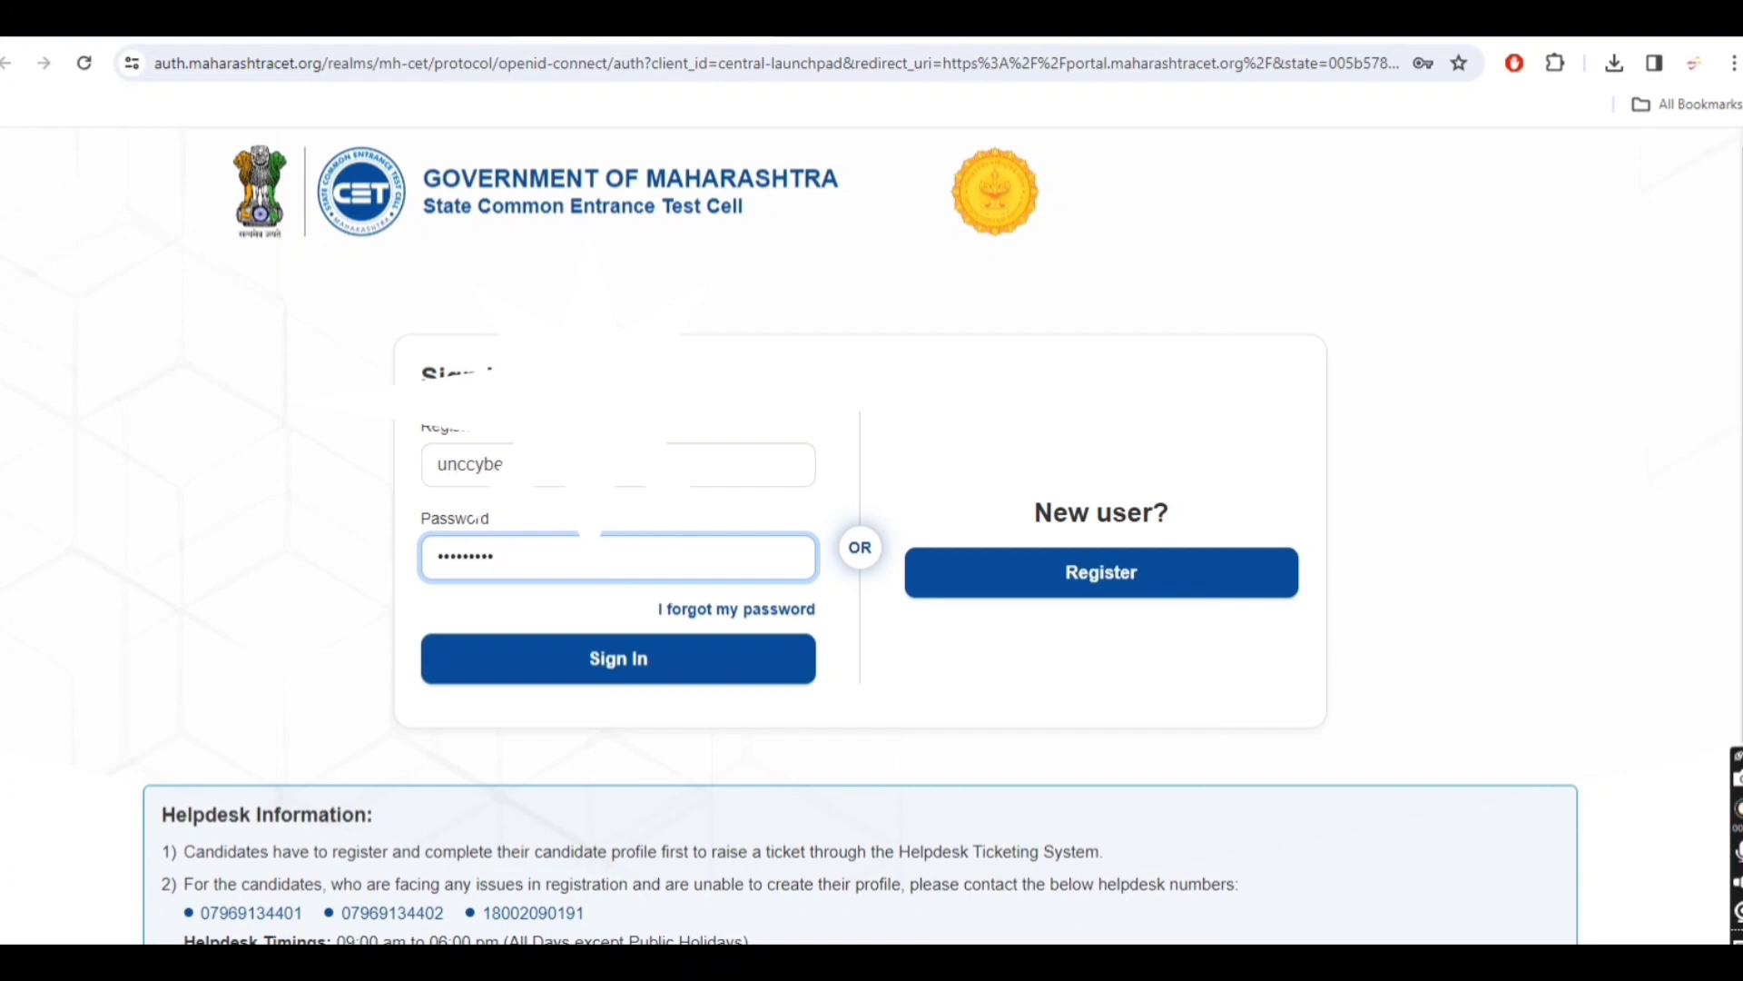
click(702, 681)
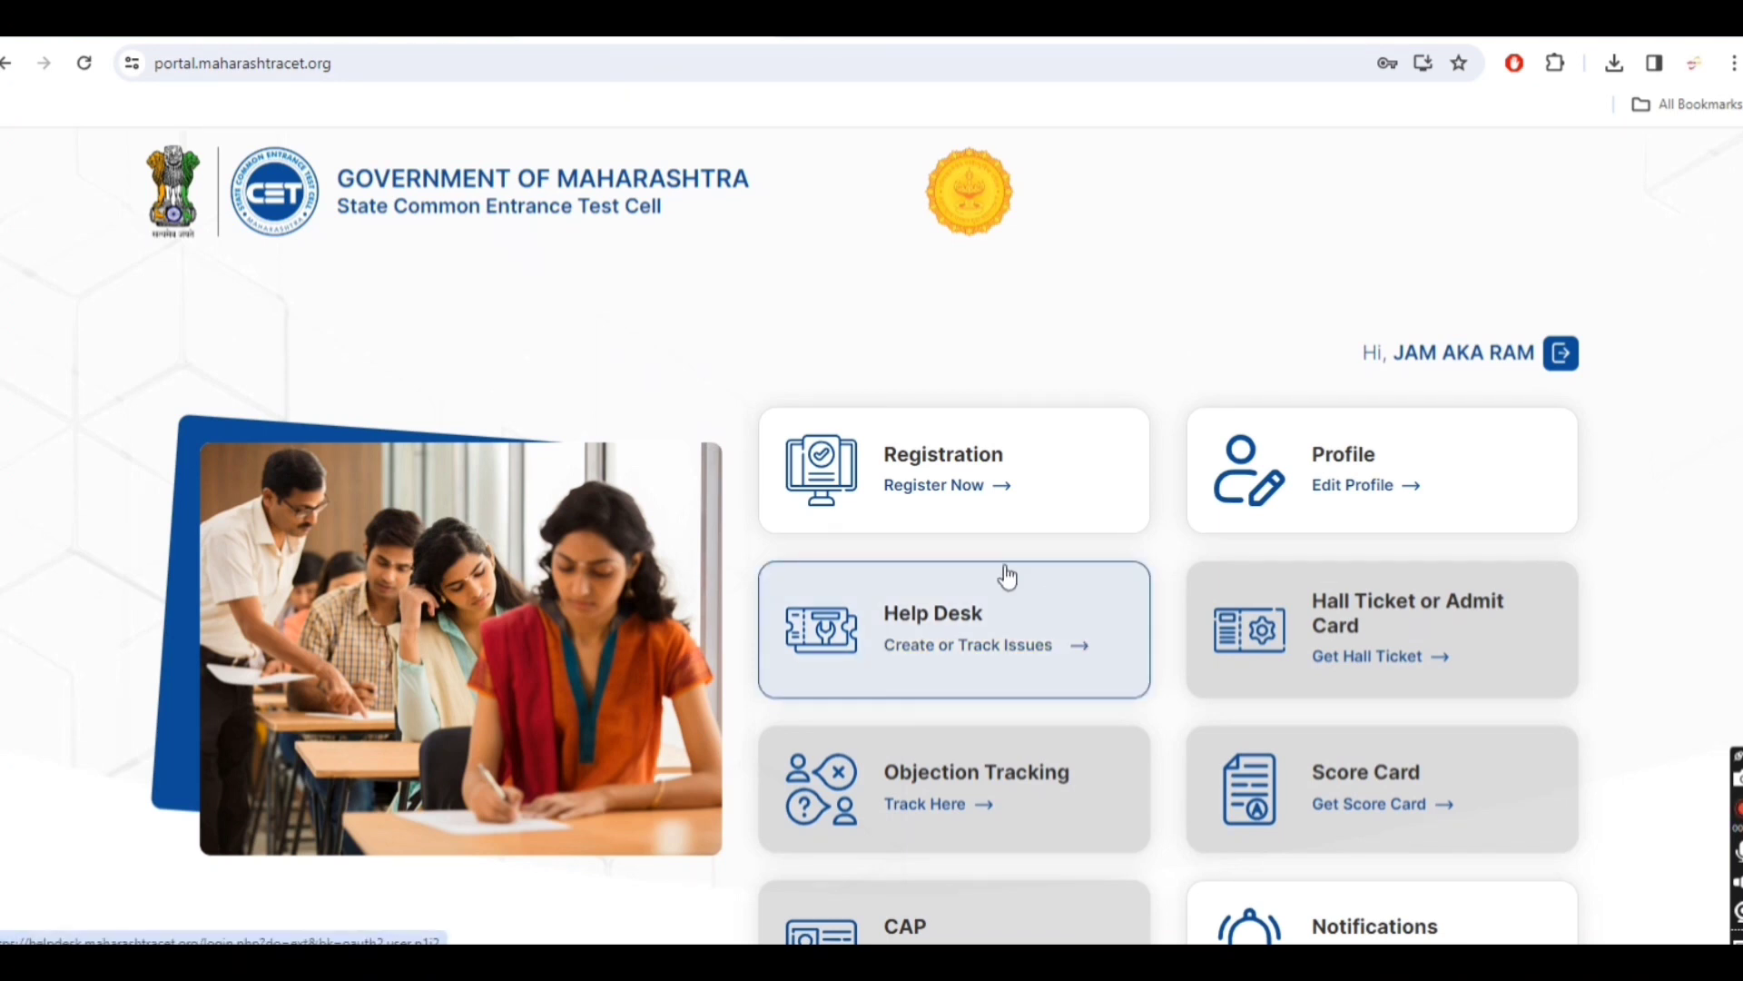
Step: Open the exam registration list and pick Register Now under MAH-MBA/MMS-CET 2024
click(939, 495)
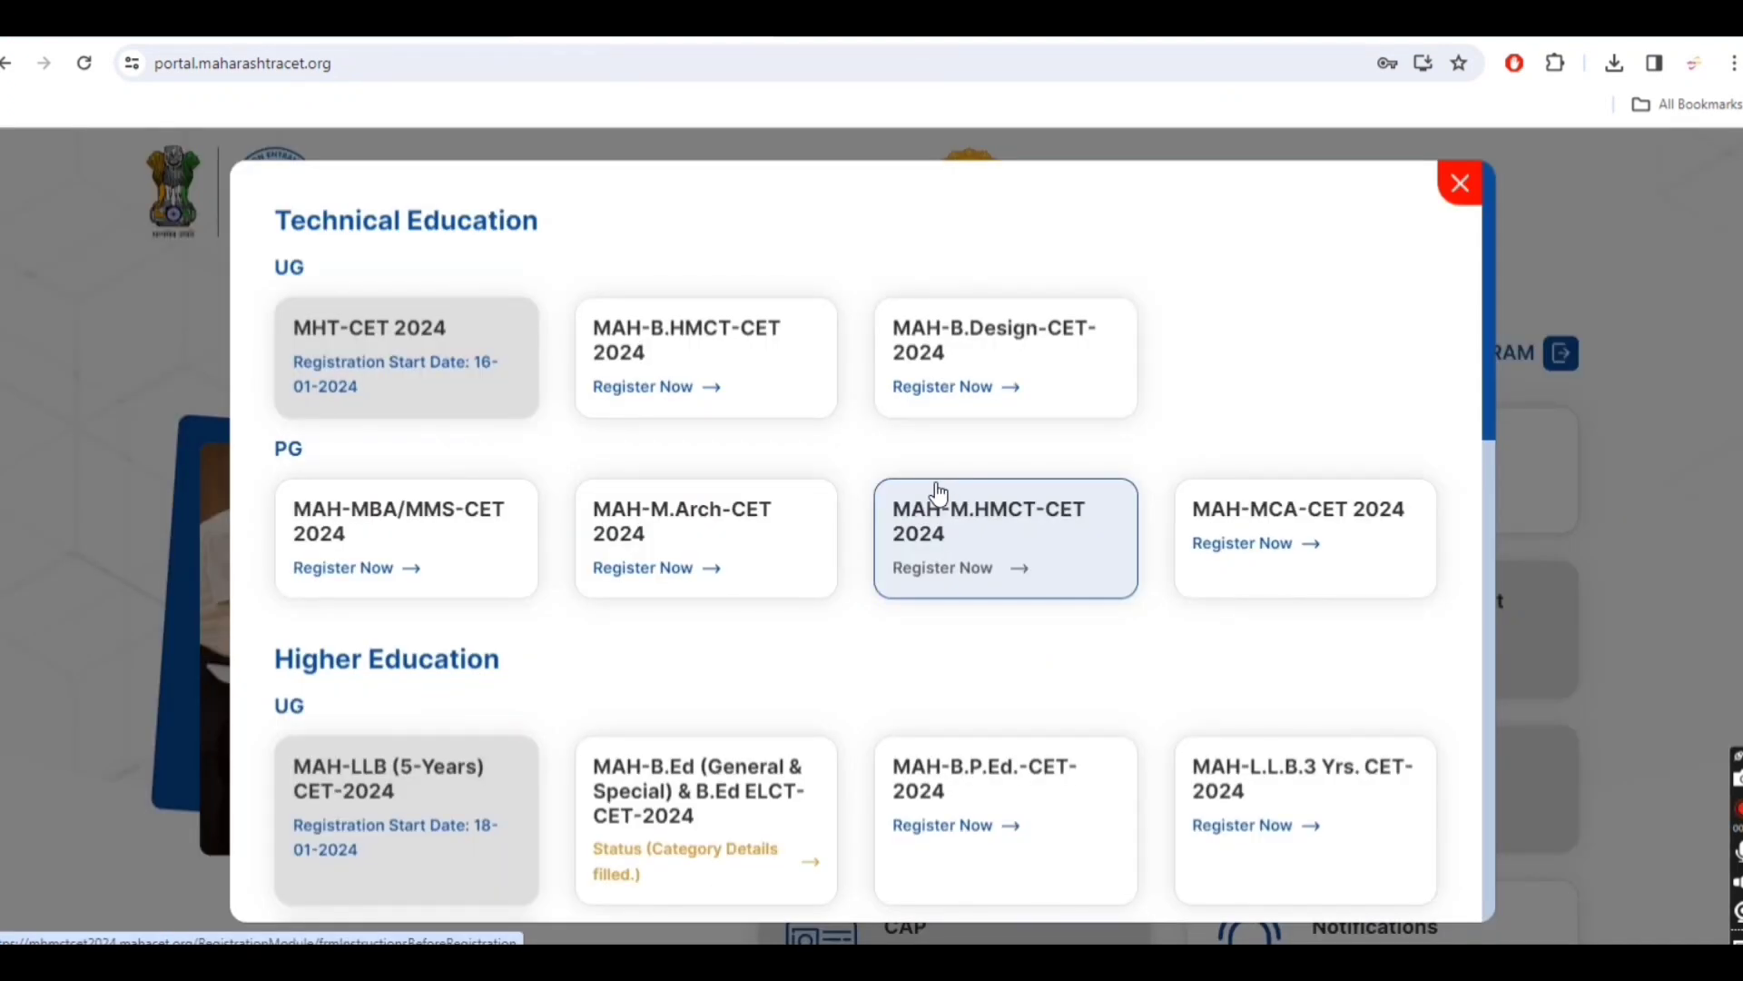
scroll(741, 604, down, 8)
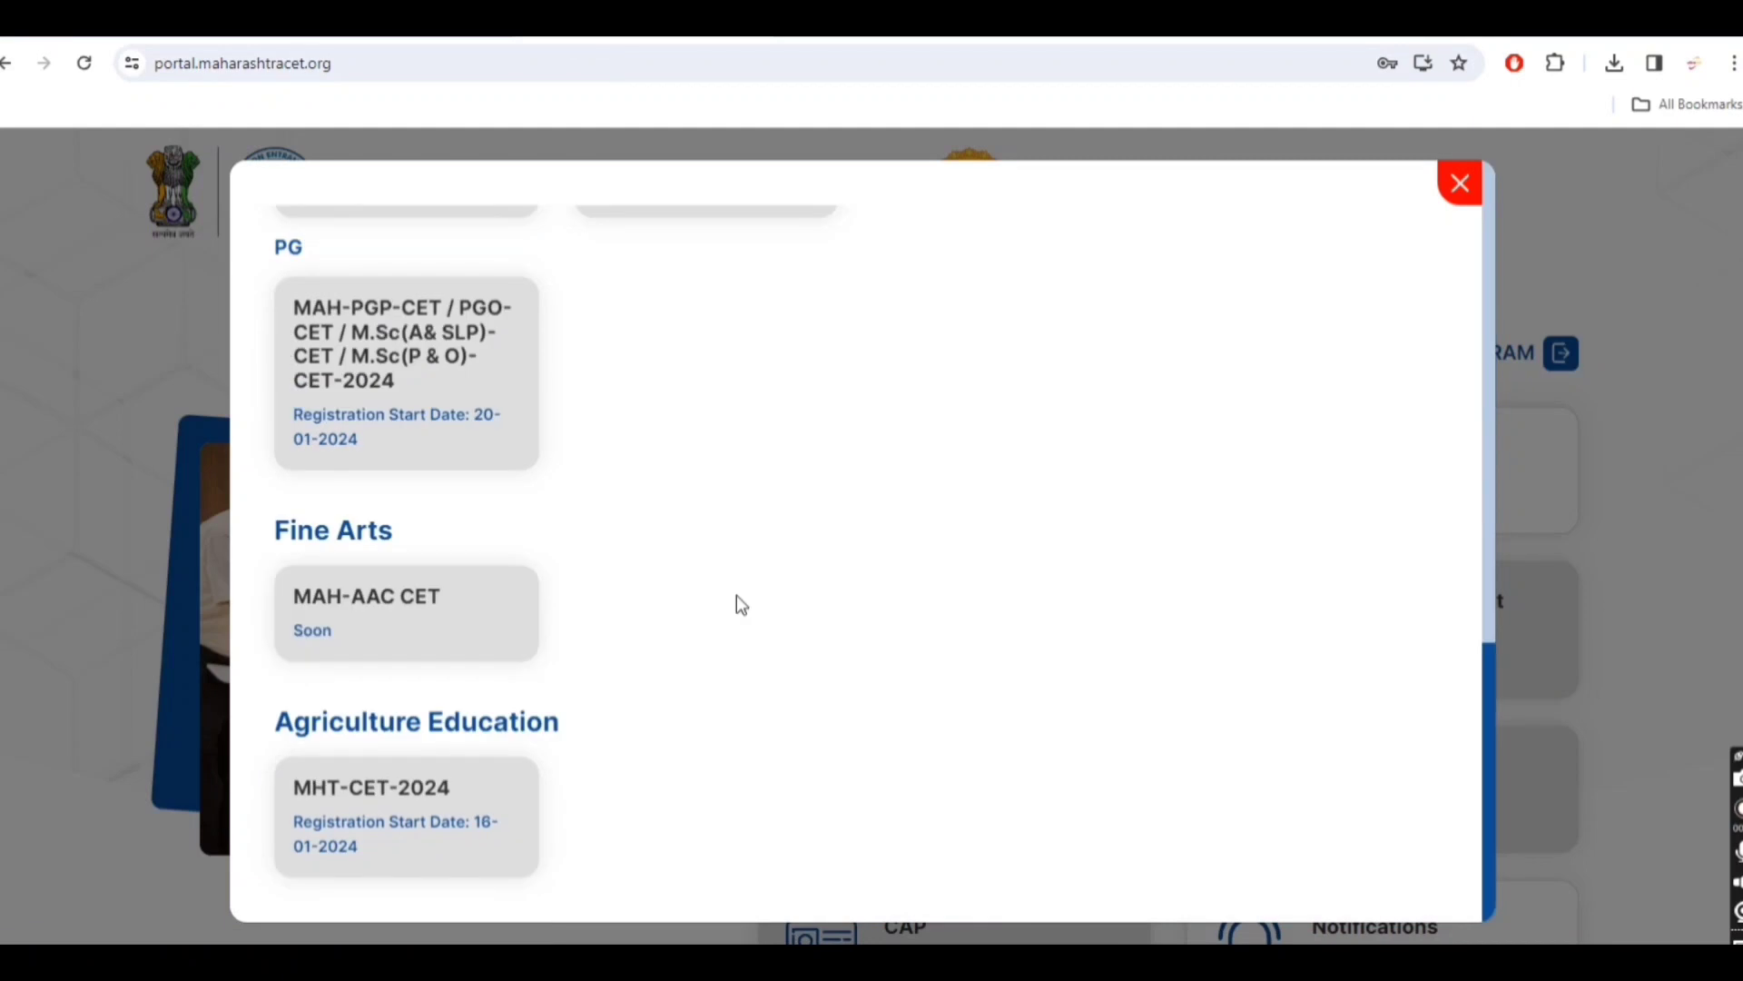
scroll(737, 597, up, 8)
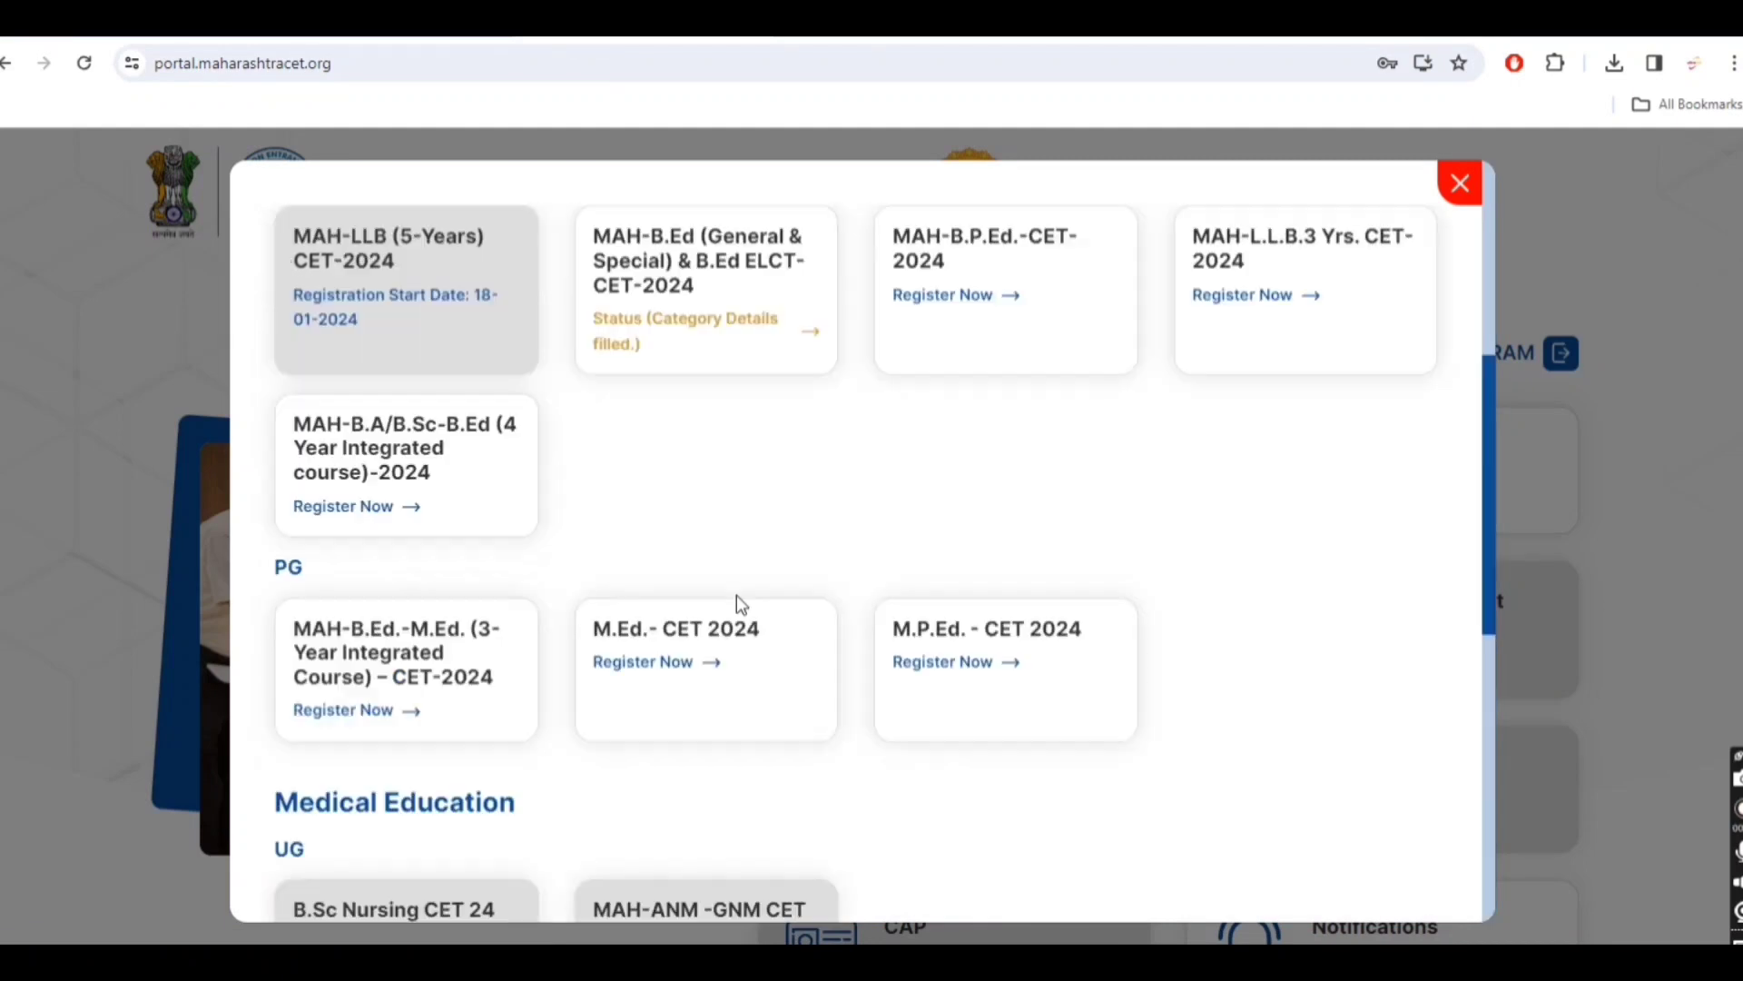
scroll(737, 596, up, 5)
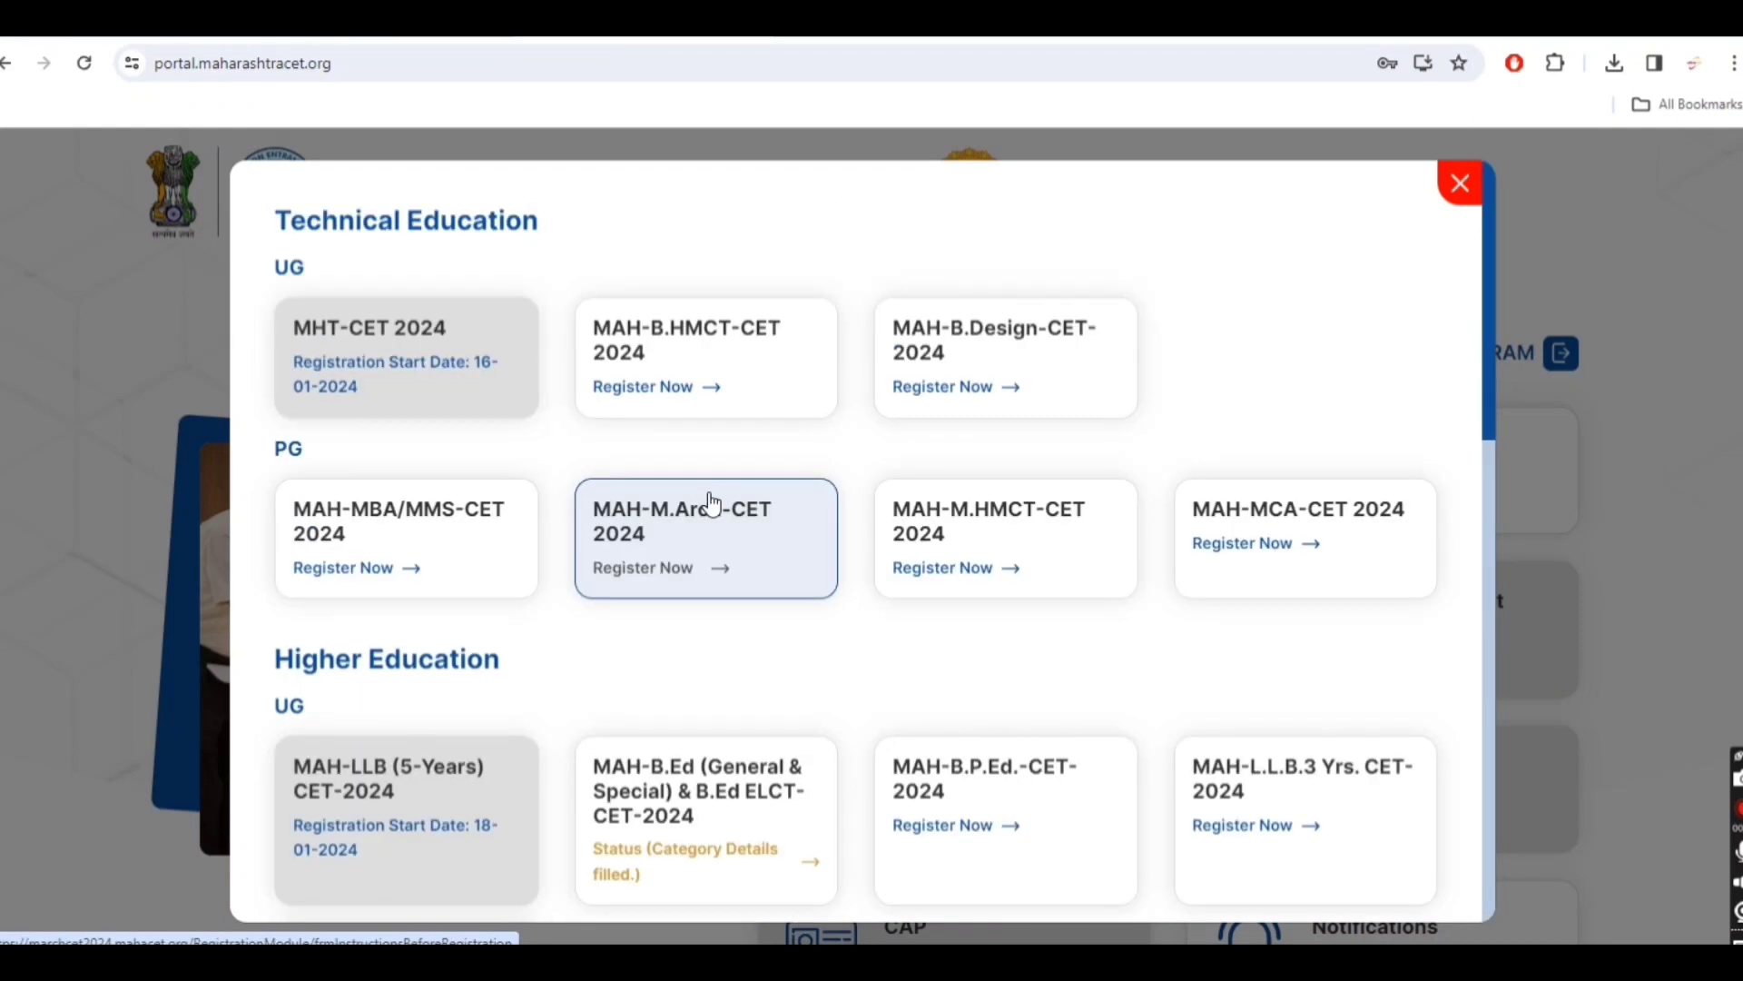
click(354, 570)
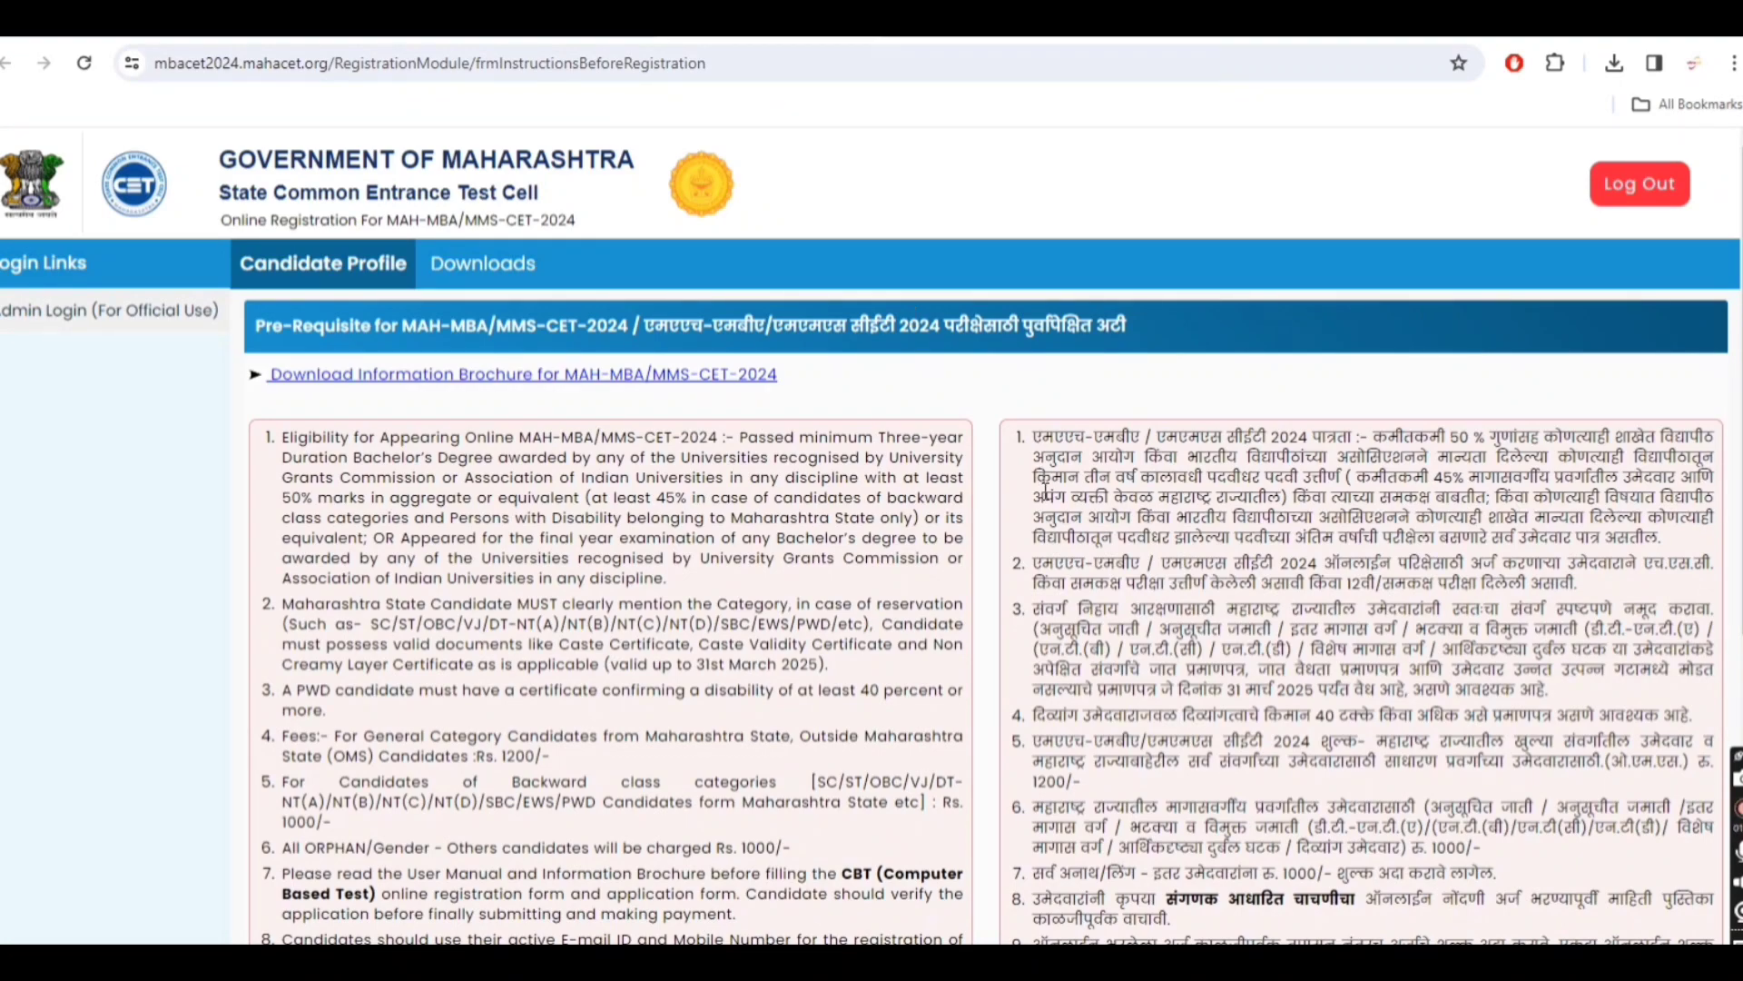
Step: Read through the MAH-MBA/MMS-CET-2024 instructions, tick the brochure declaration, and accept to proceed
scroll(923, 724, down, 6)
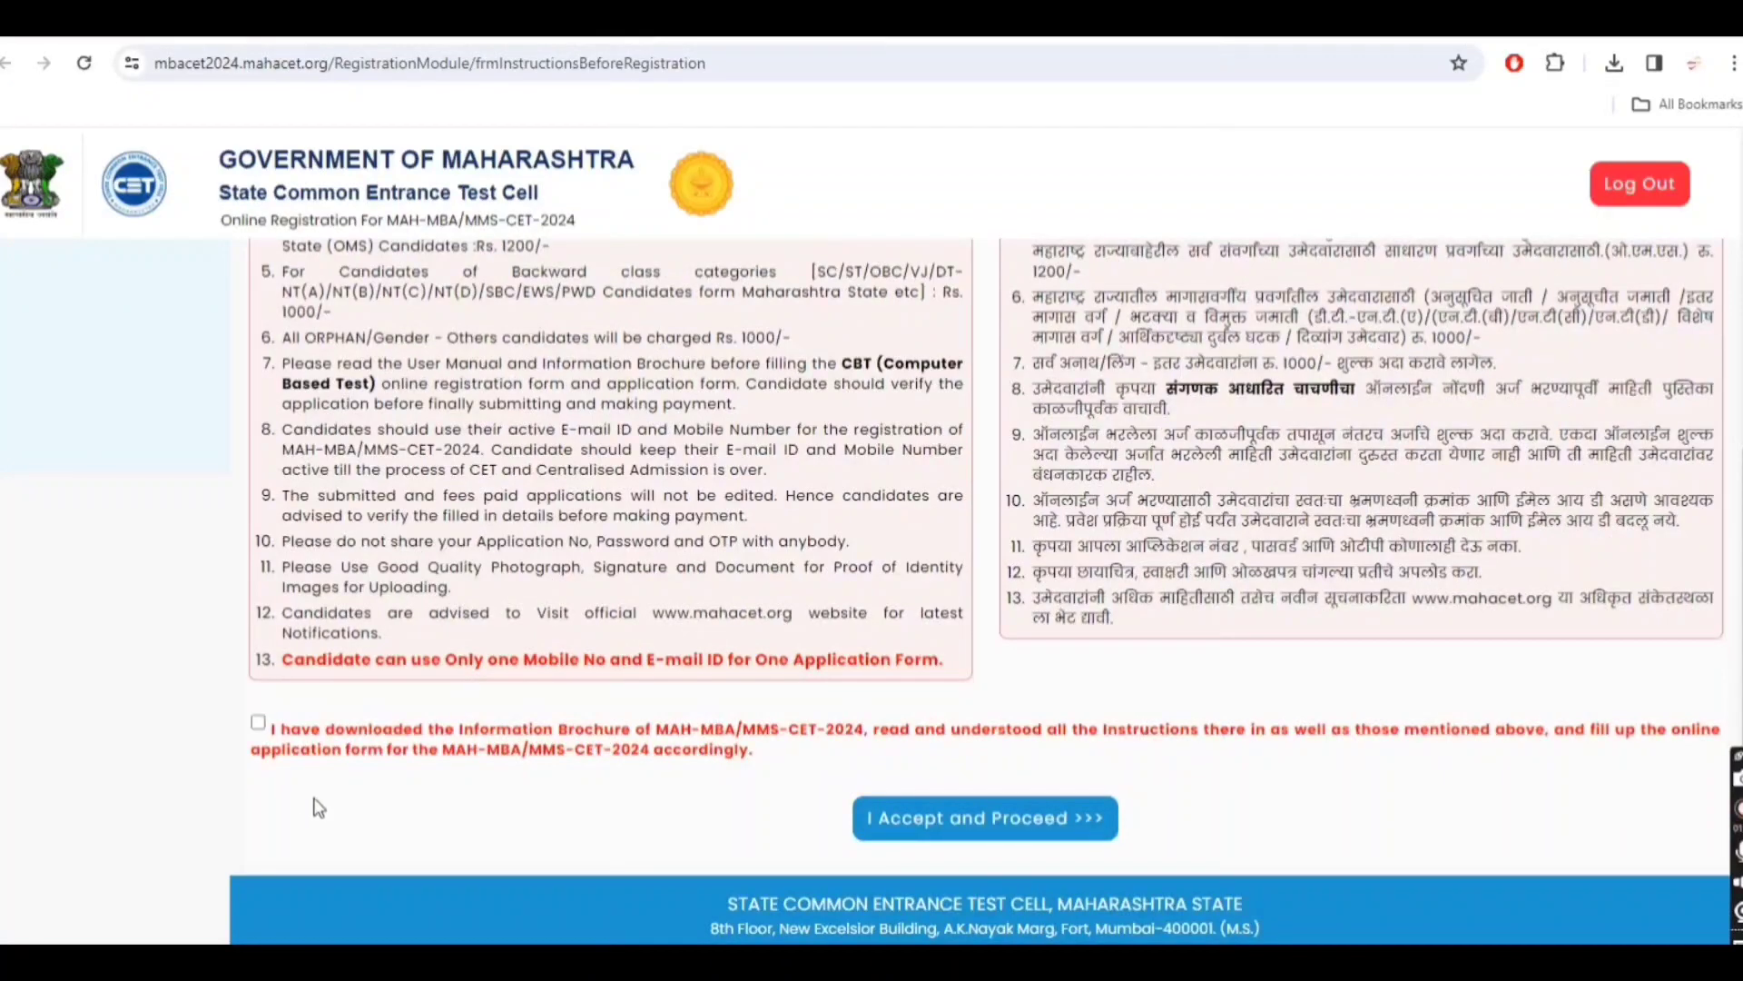
scroll(563, 753, up, 6)
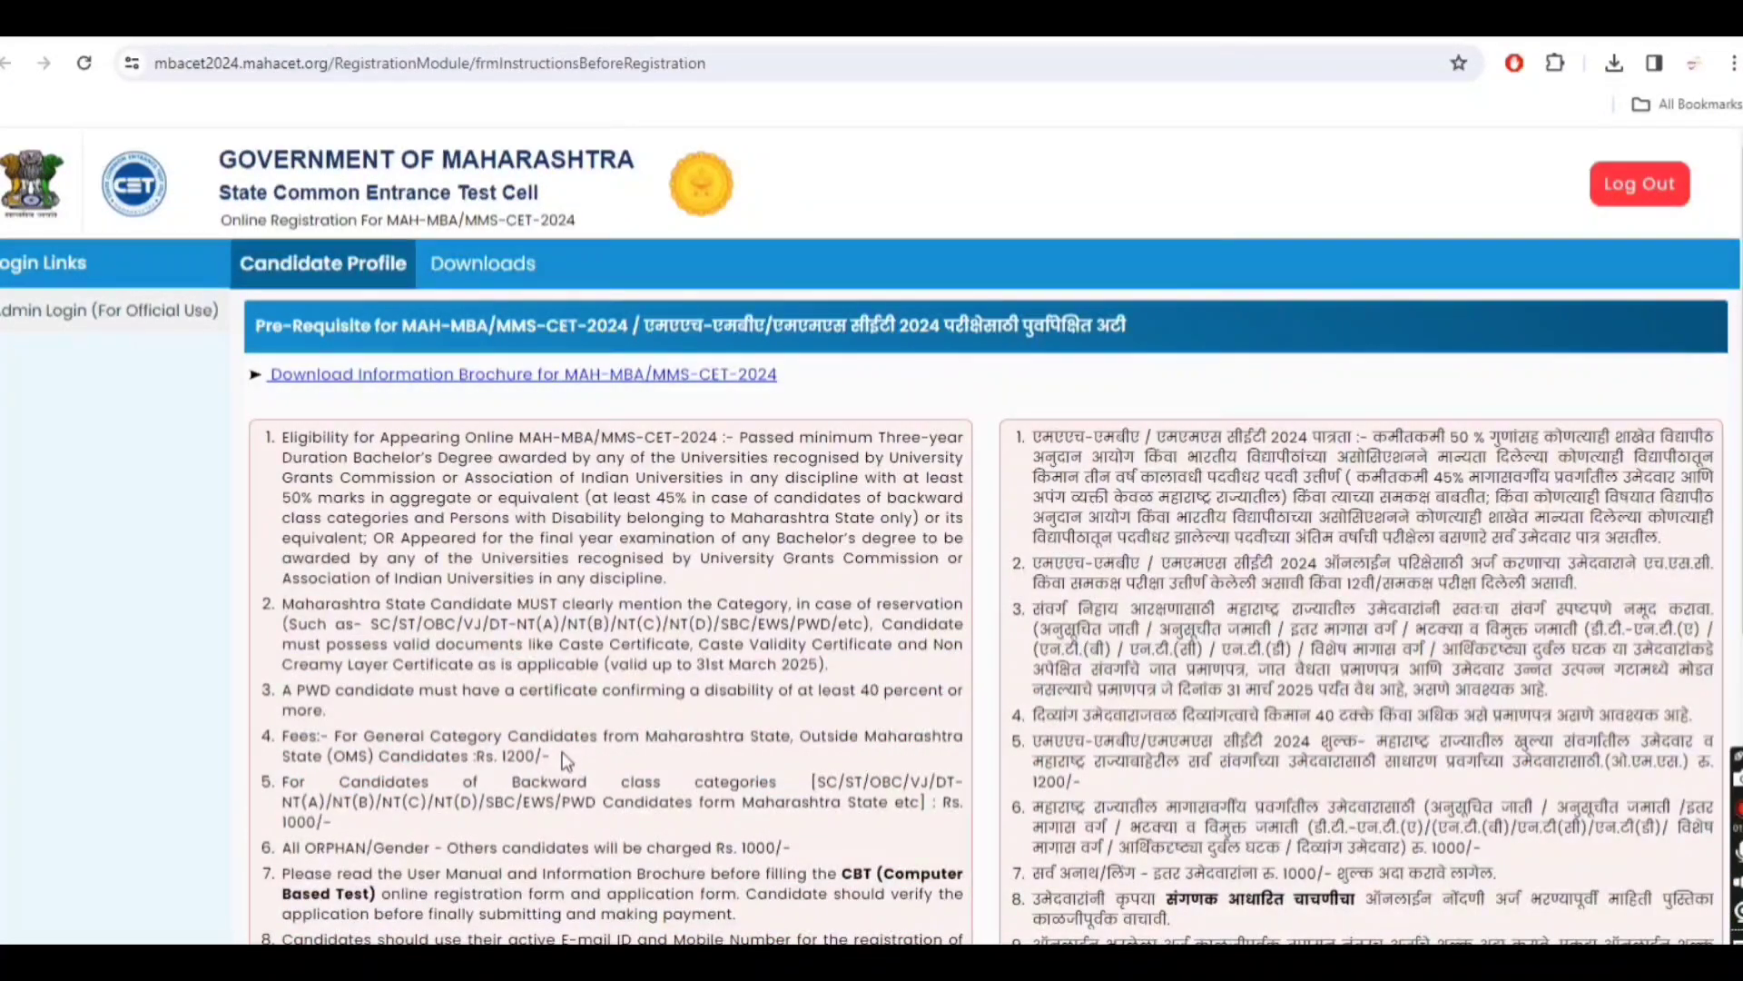
scroll(563, 753, down, 5)
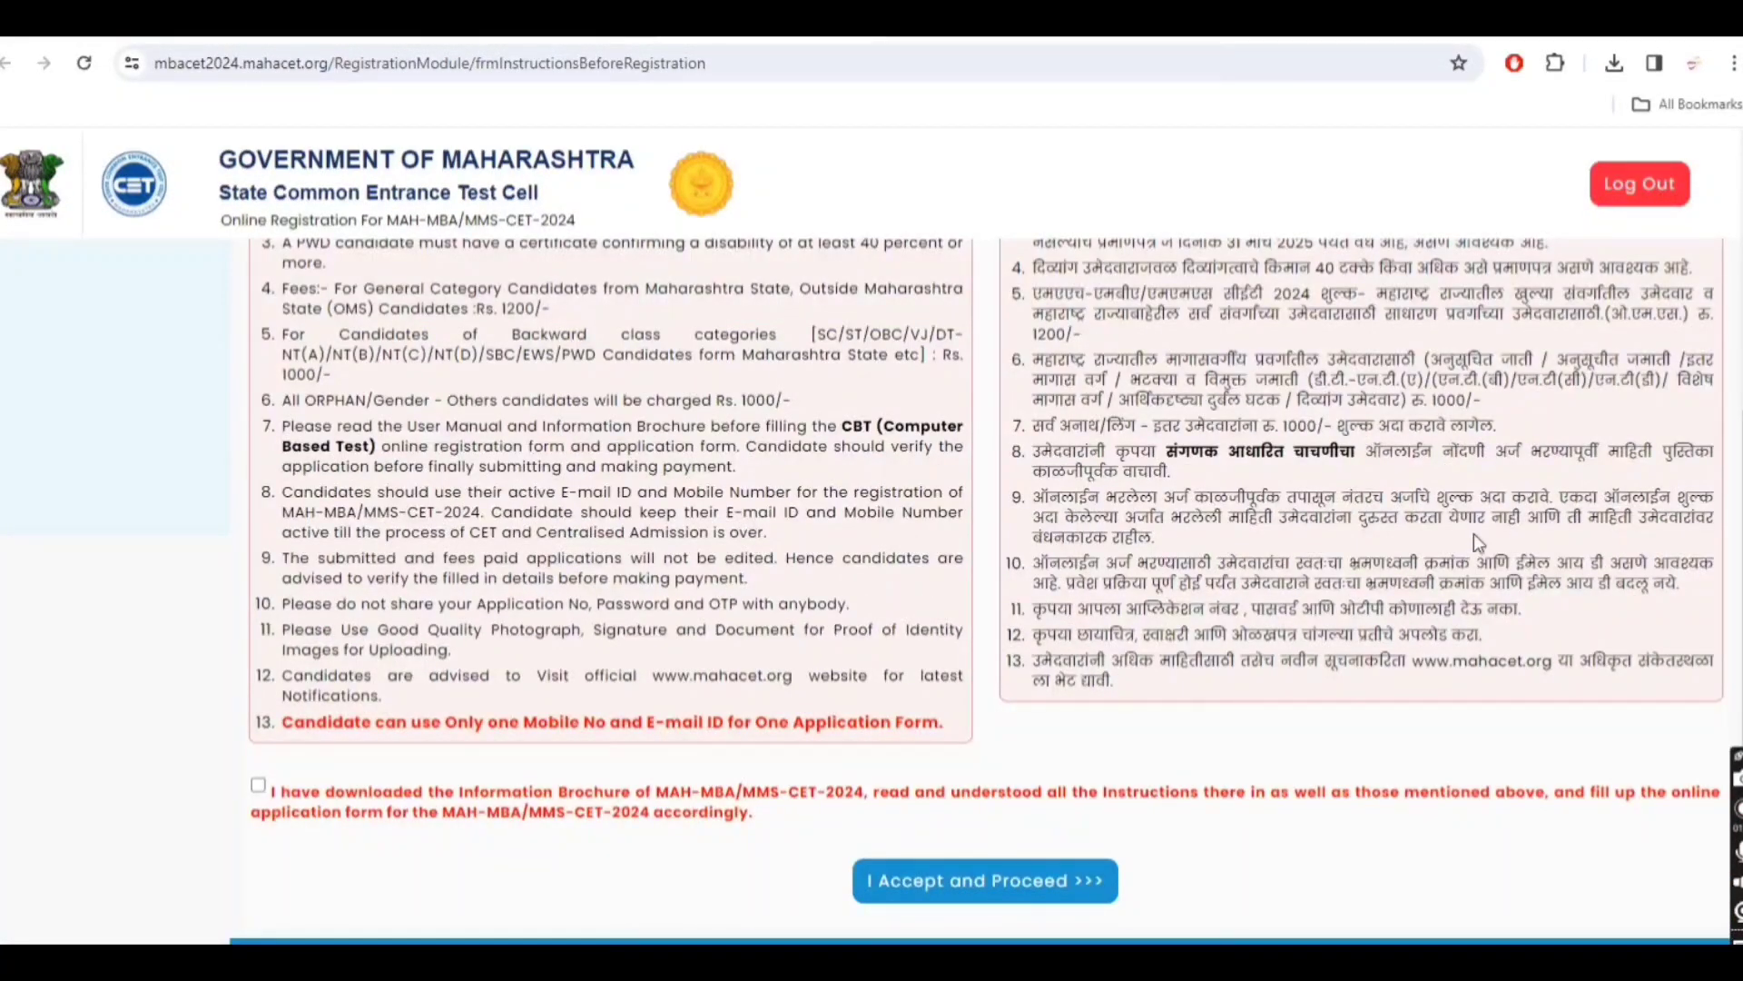
scroll(1405, 604, up, 1)
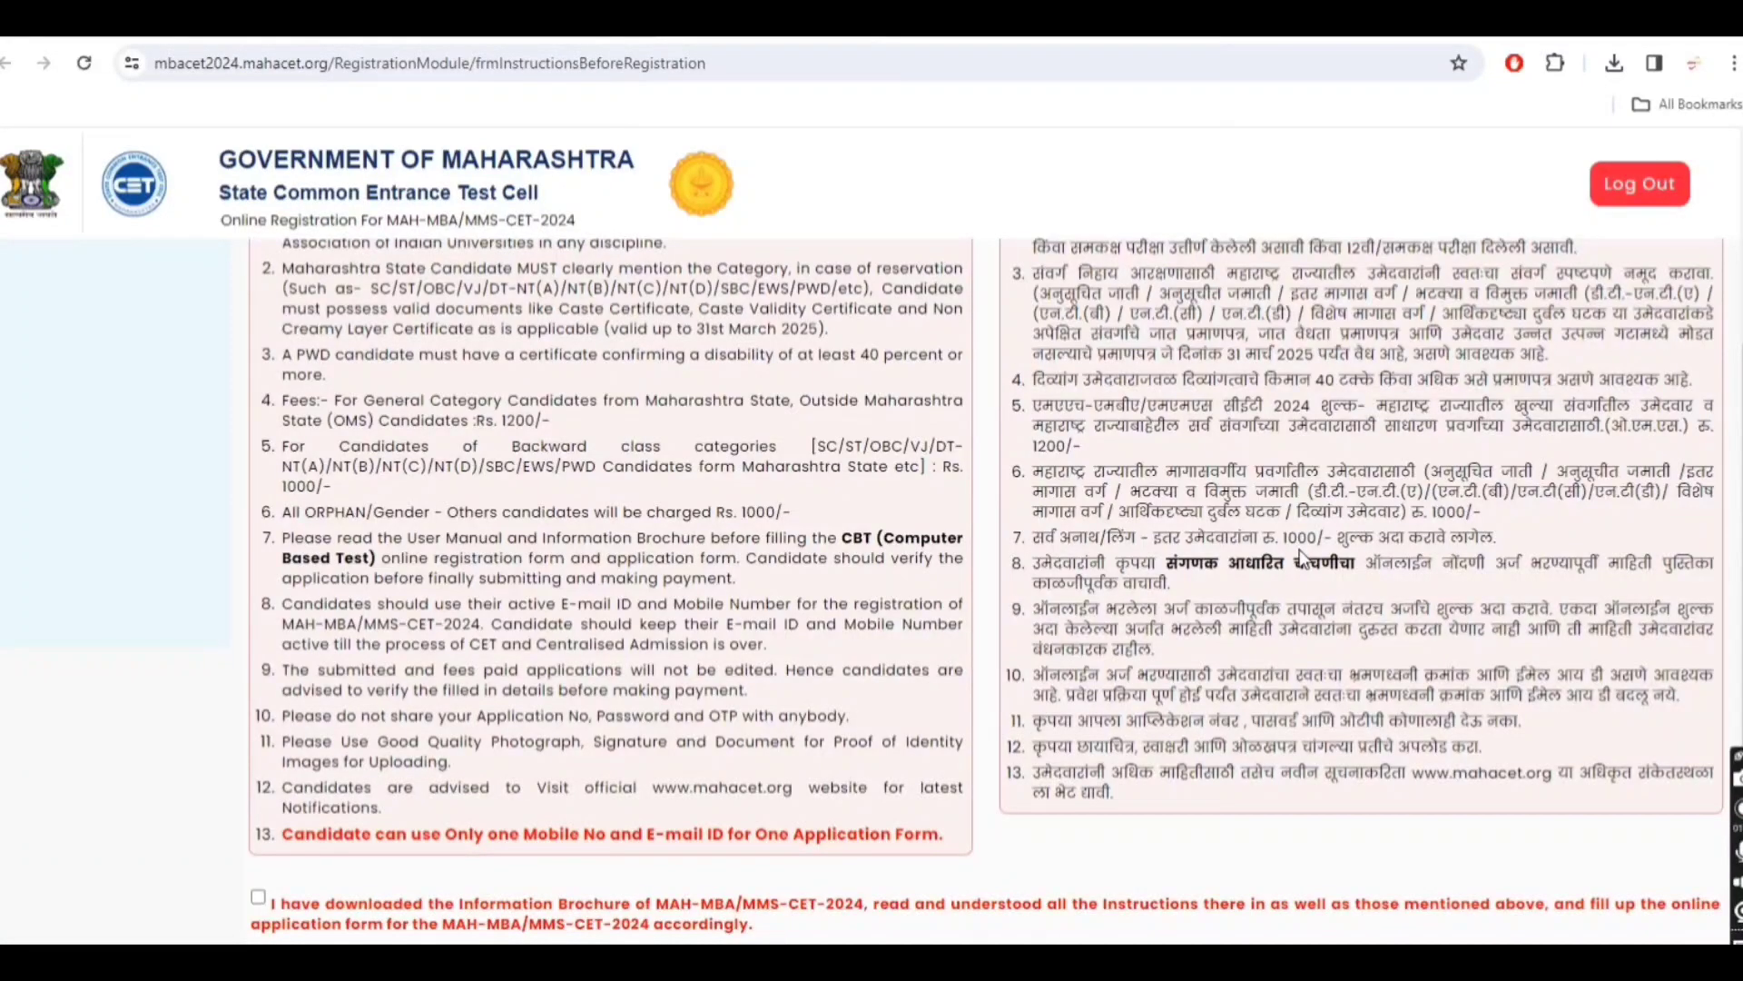
drag(1285, 538, 1374, 538)
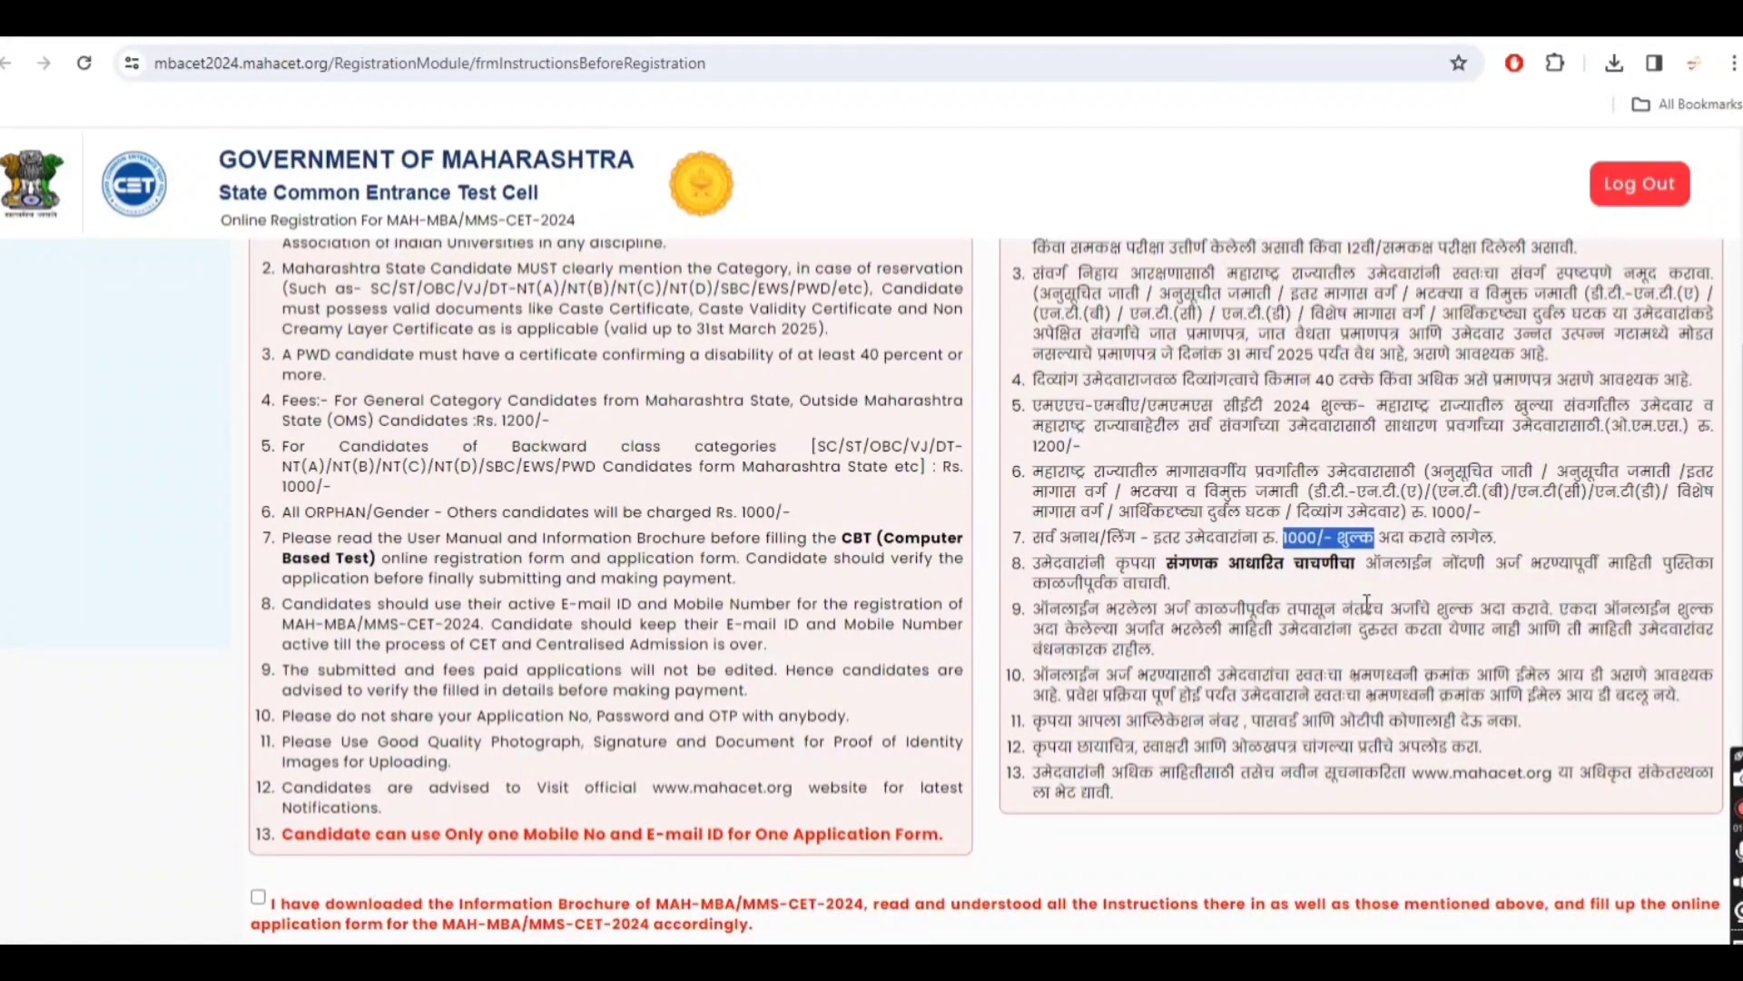
click(1367, 604)
scroll(1462, 647, up, 1)
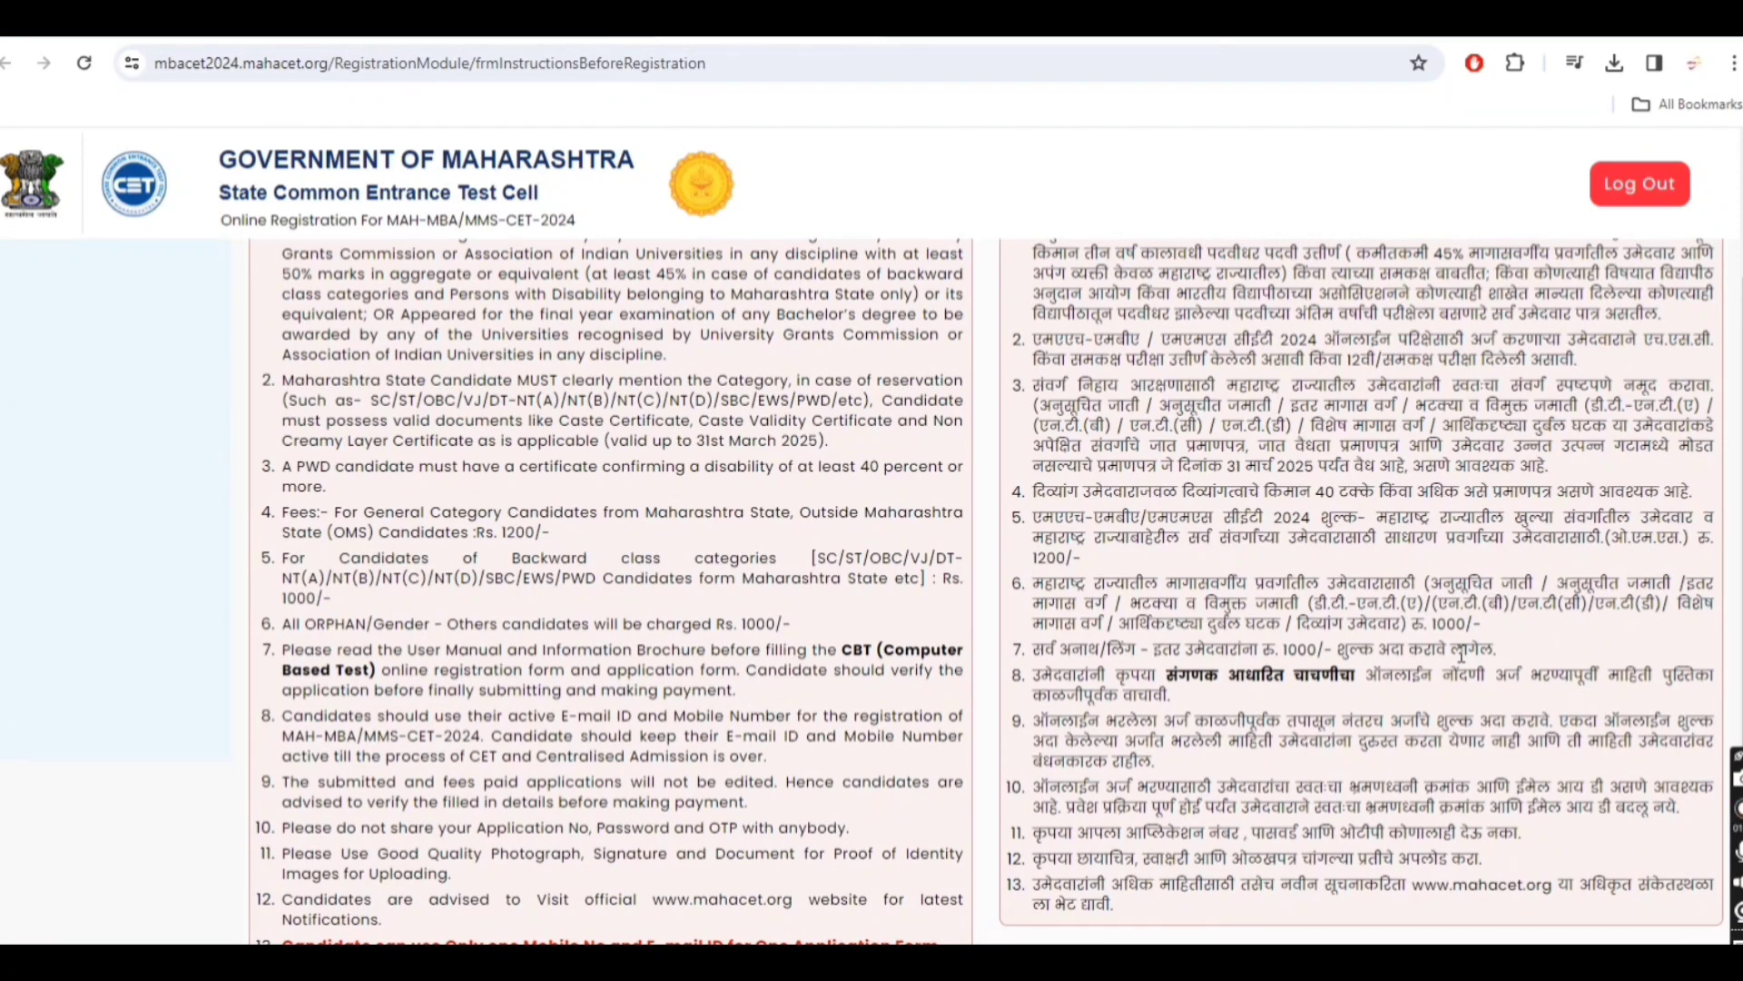
scroll(1461, 652, down, 3)
click(999, 737)
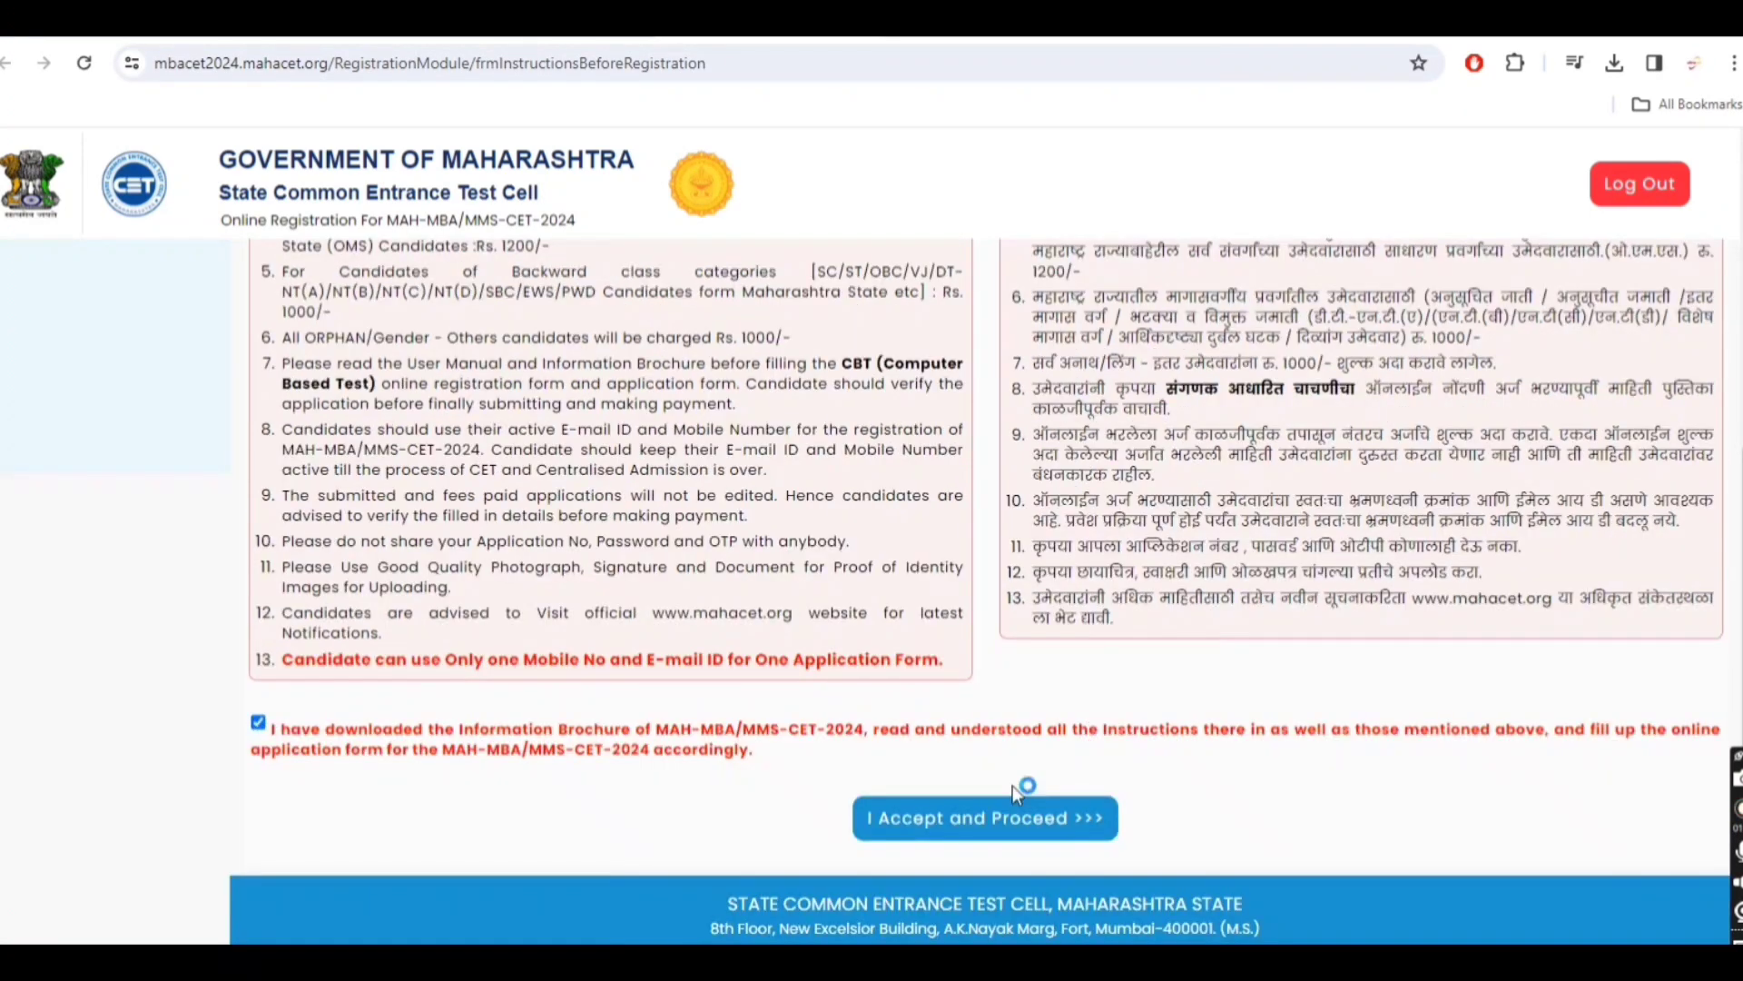
click(955, 839)
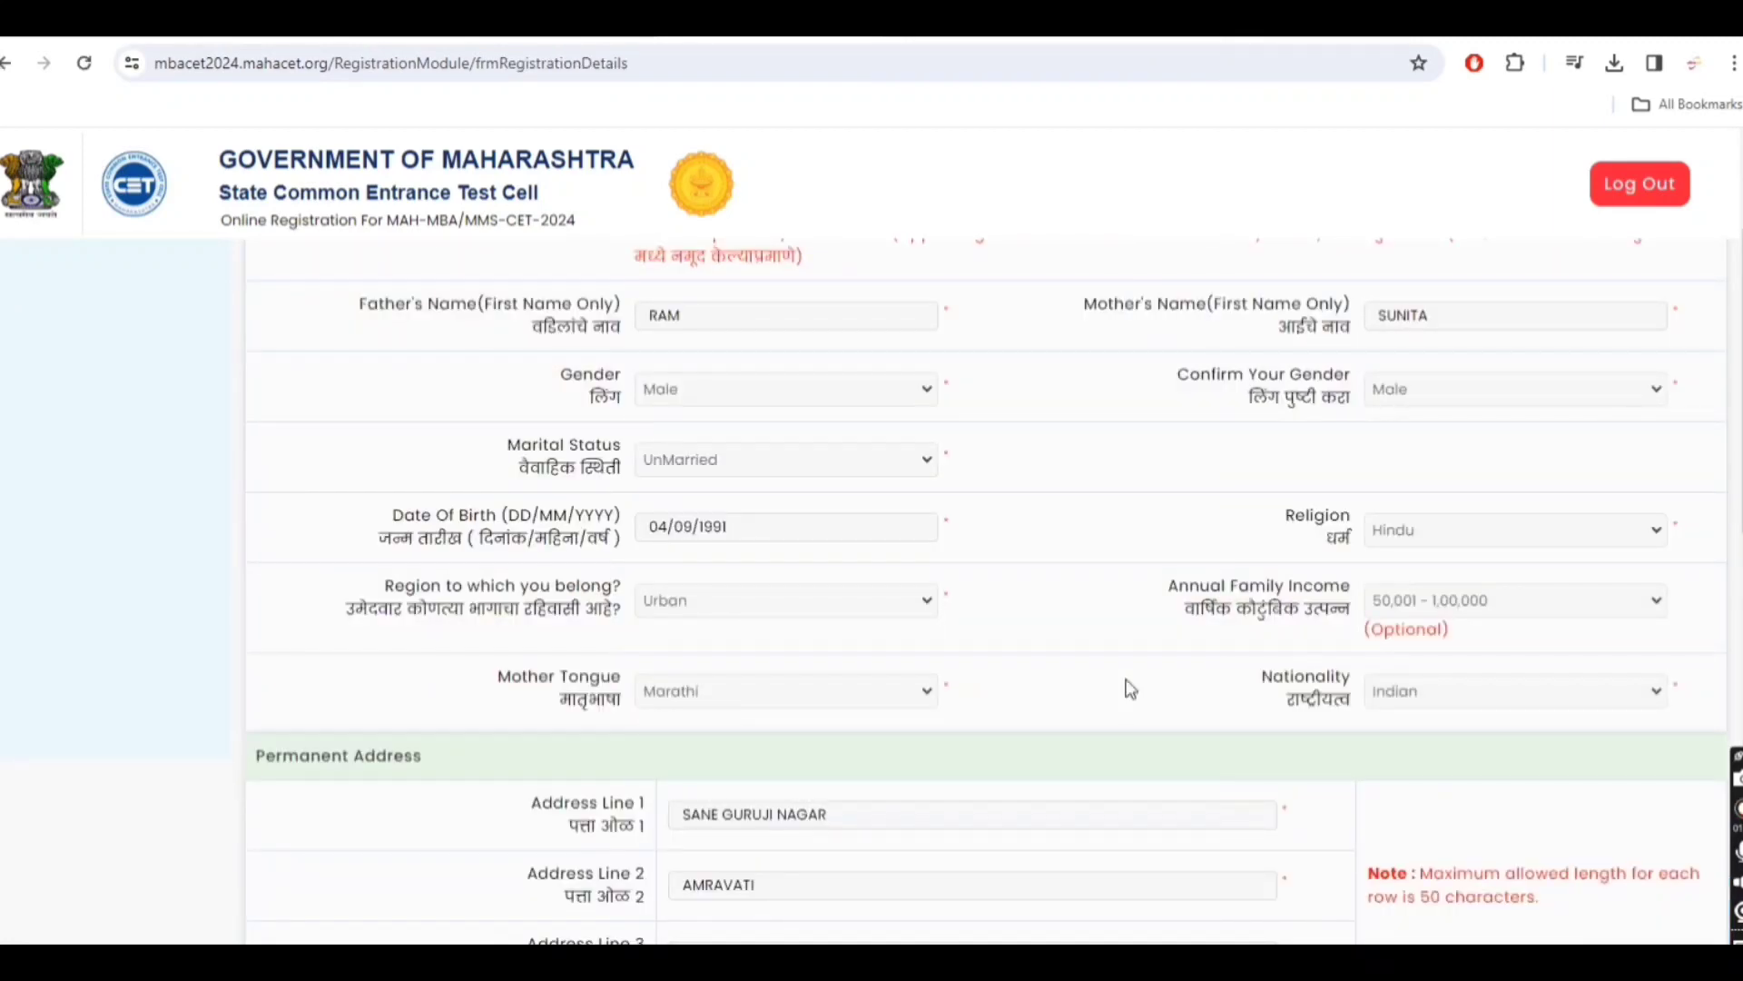
Step: Check the prefilled personal and address details, enter the security pin, and Save & Proceed
scroll(1131, 690, down, 1)
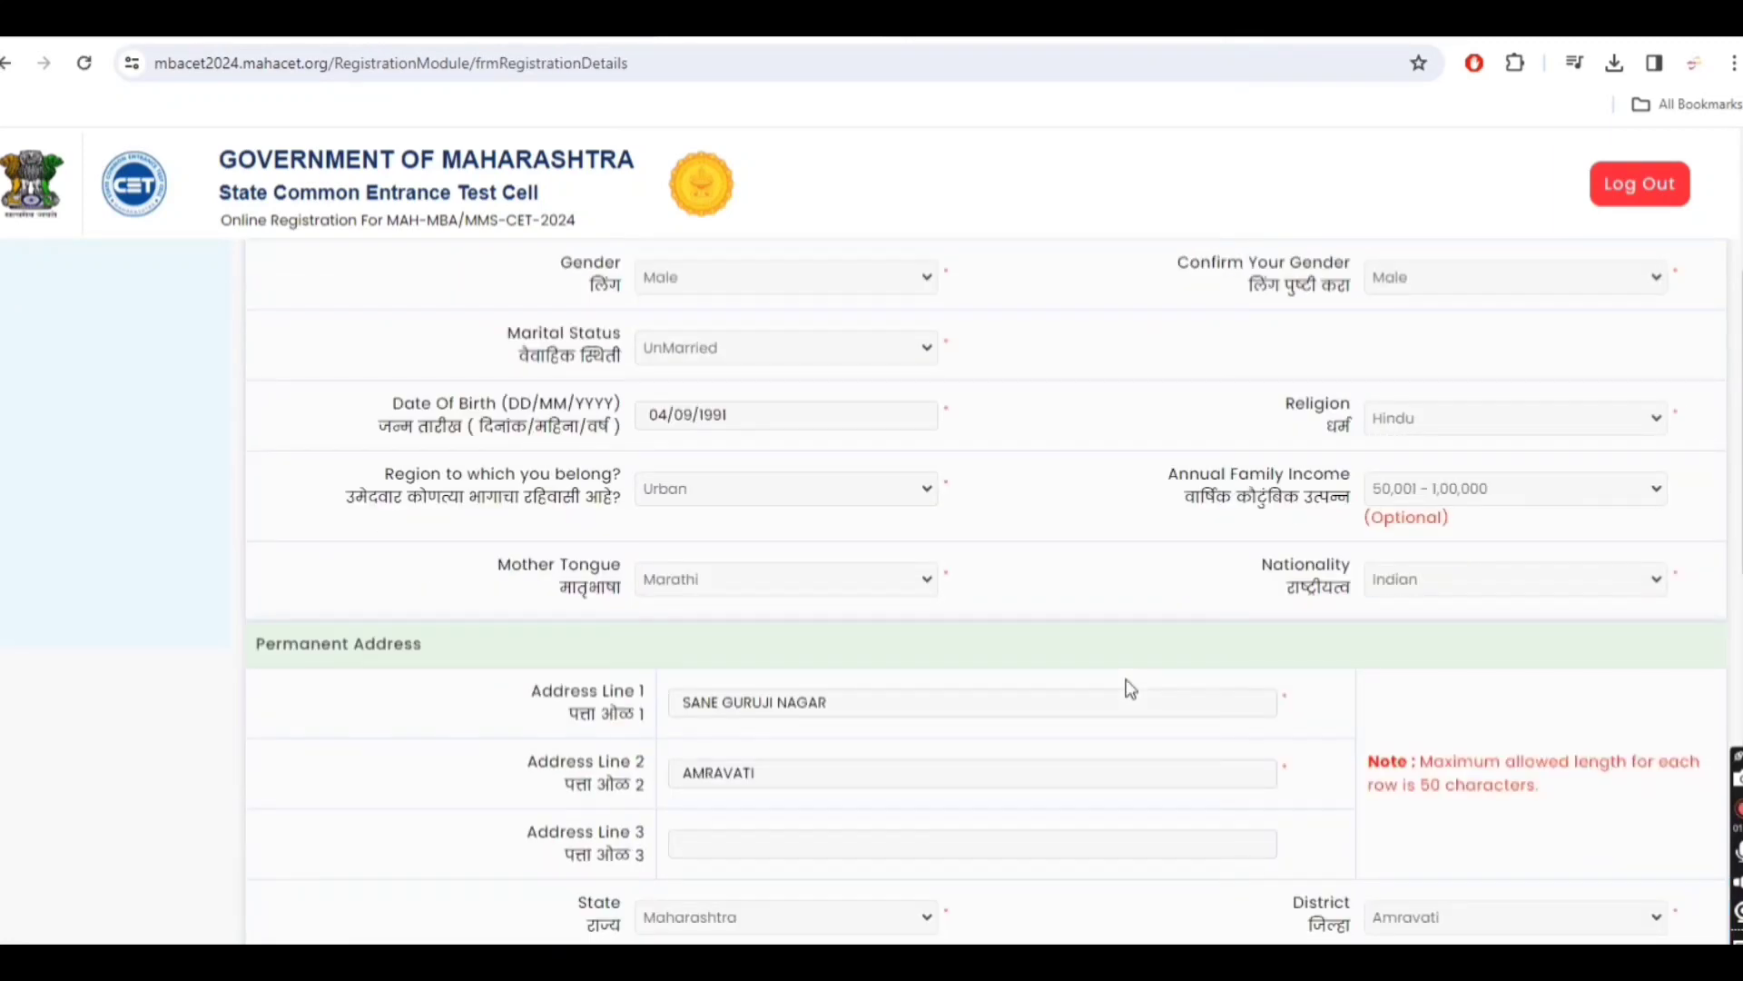
scroll(1130, 690, down, 2)
scroll(1126, 686, down, 1)
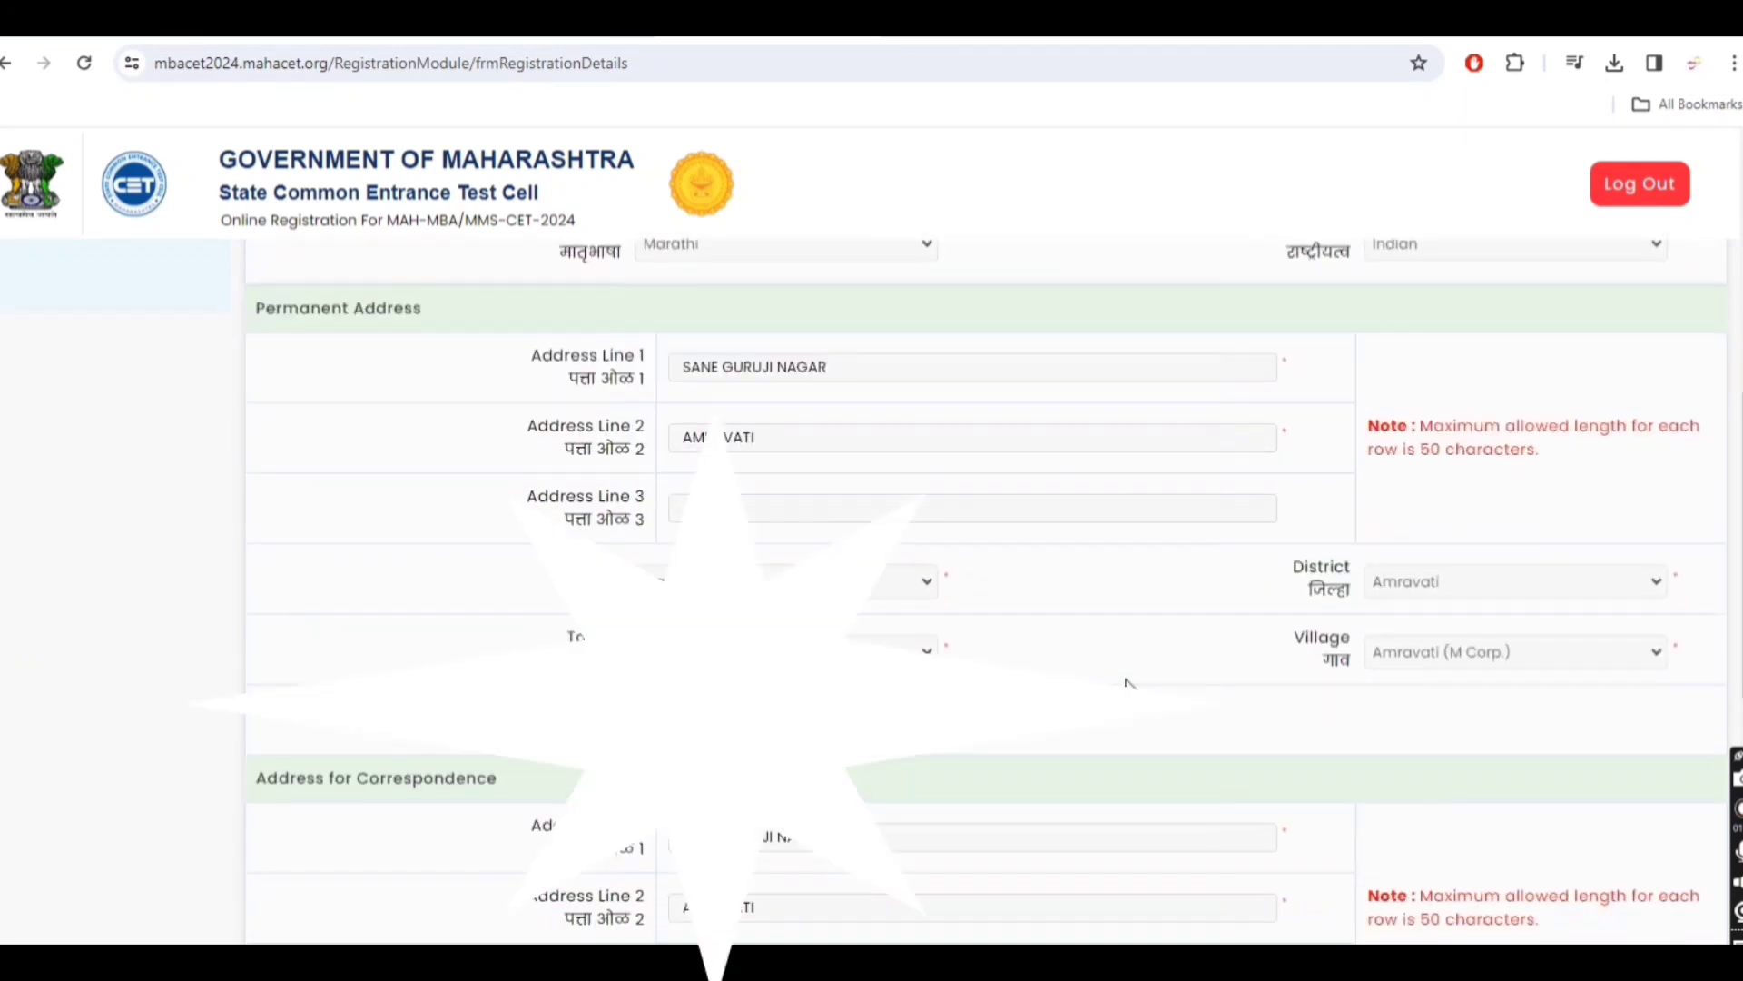
scroll(1126, 683, down, 5)
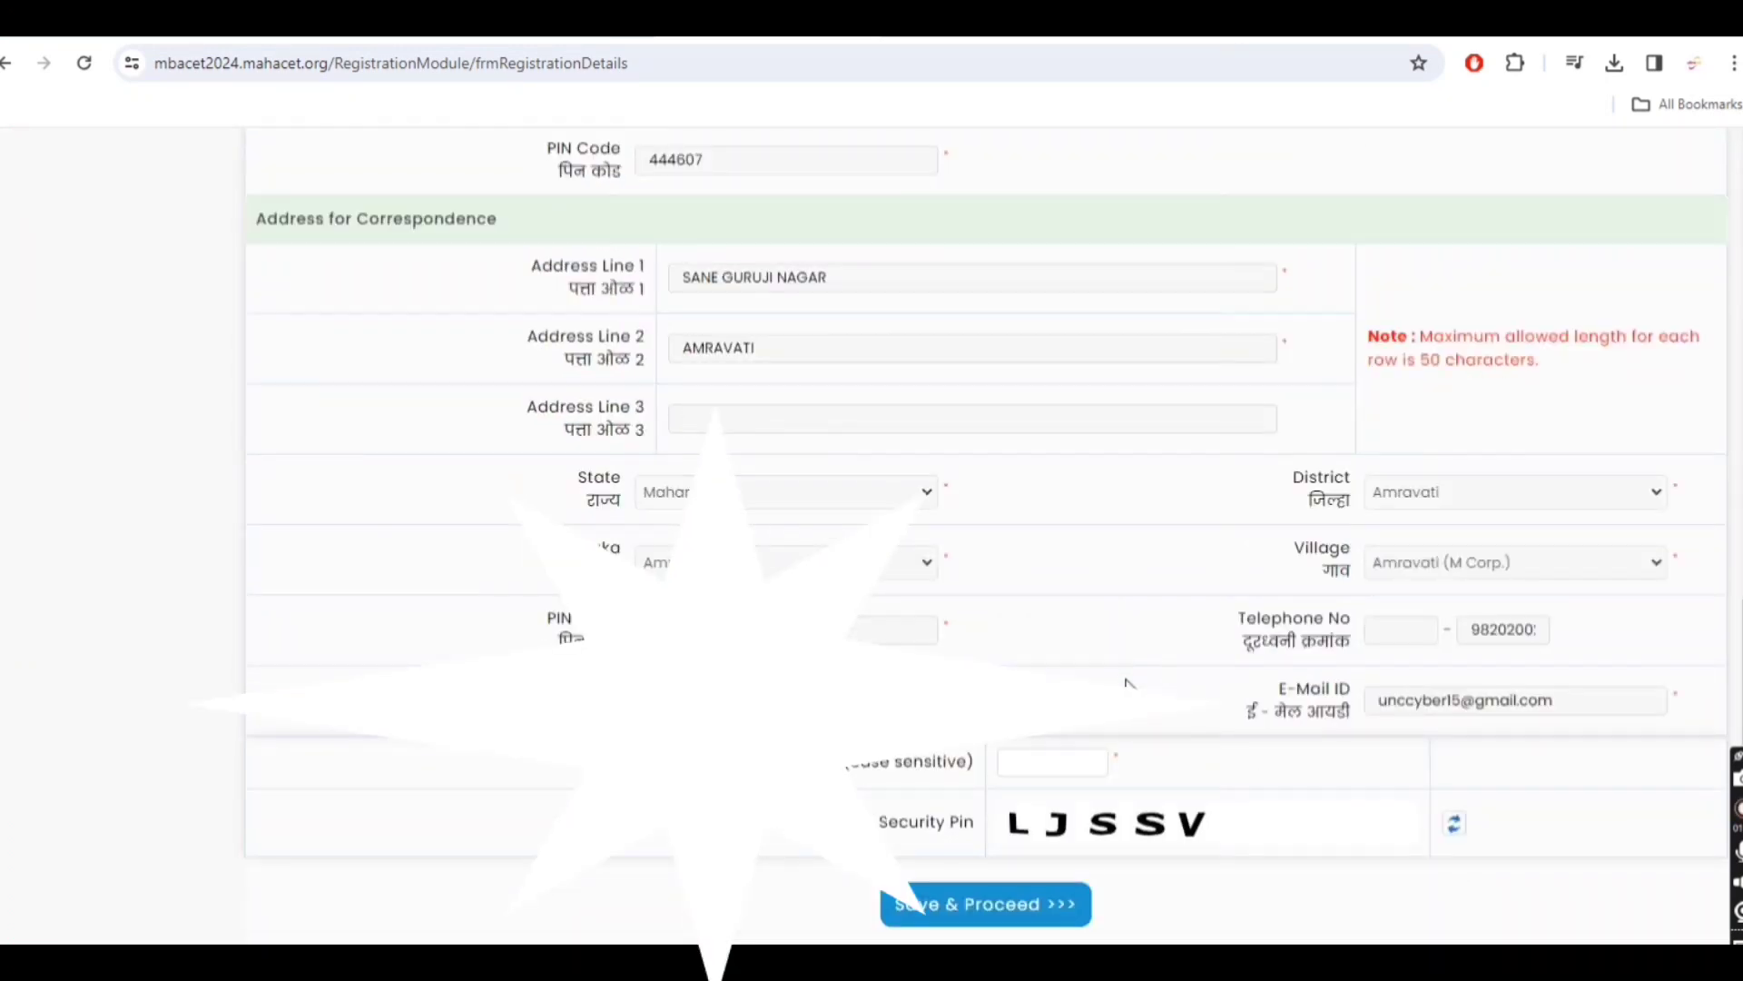
scroll(1126, 682, up, 1)
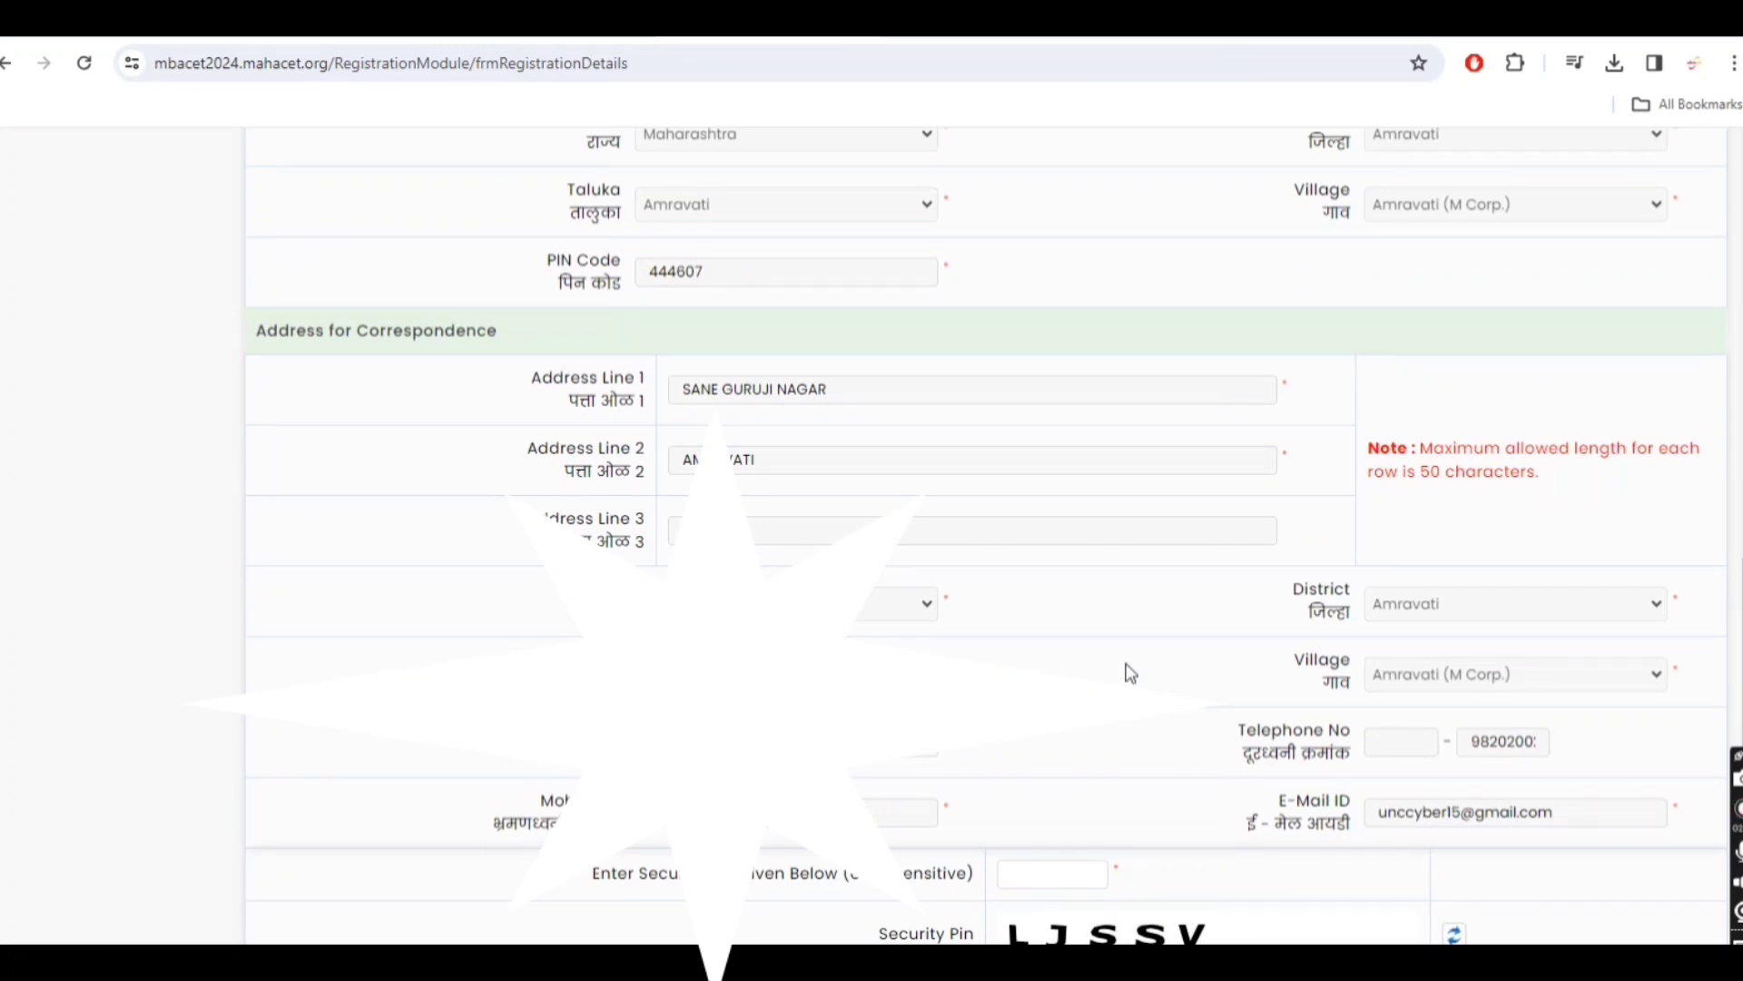
scroll(1131, 672, down, 2)
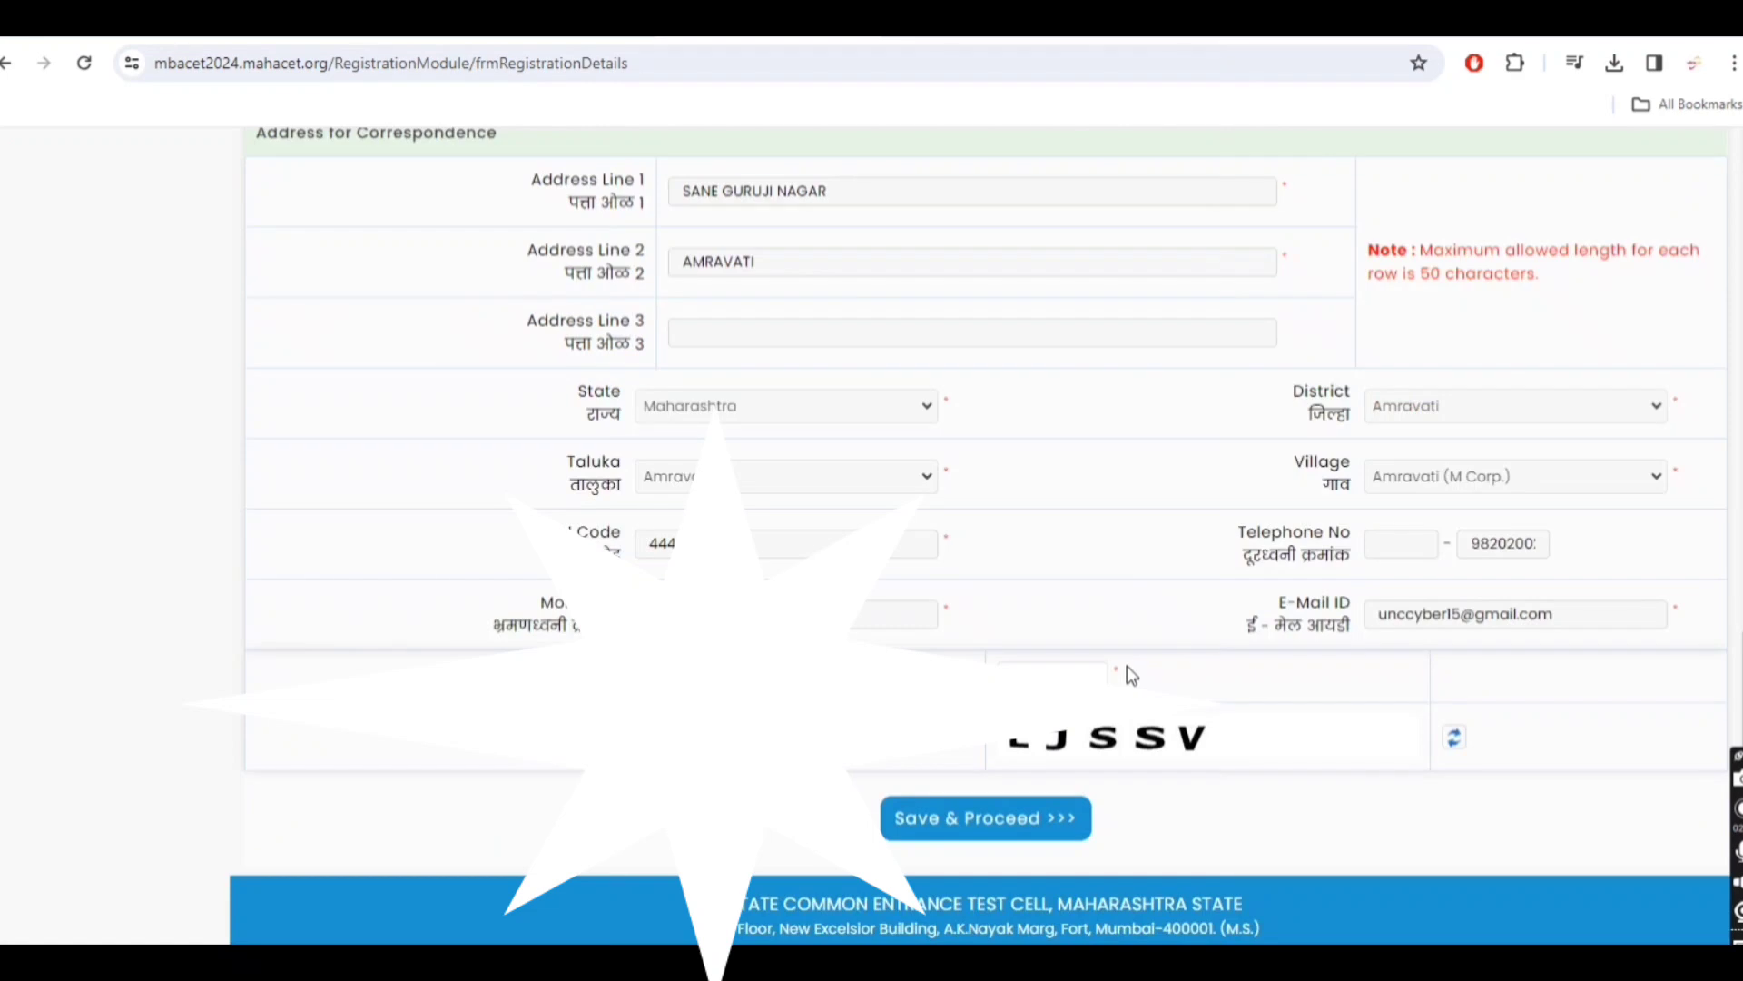
click(1081, 669)
click(991, 818)
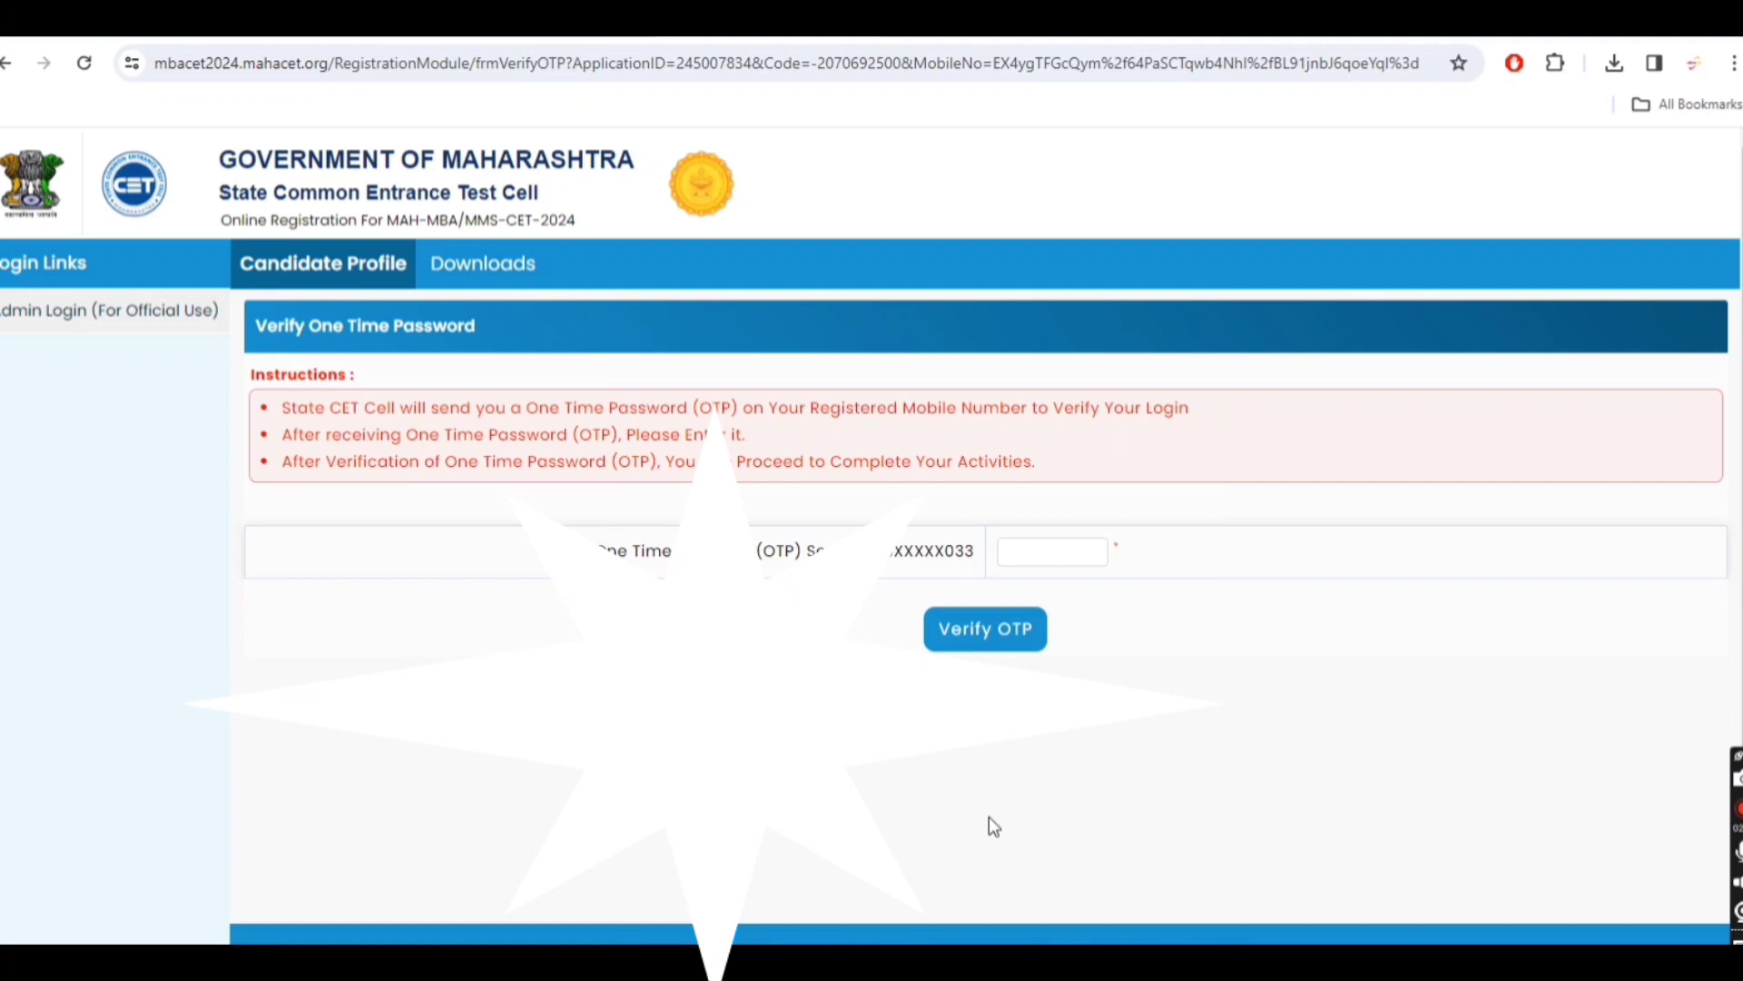
Step: Enter the OTP received on the registered mobile and verify it
click(1029, 554)
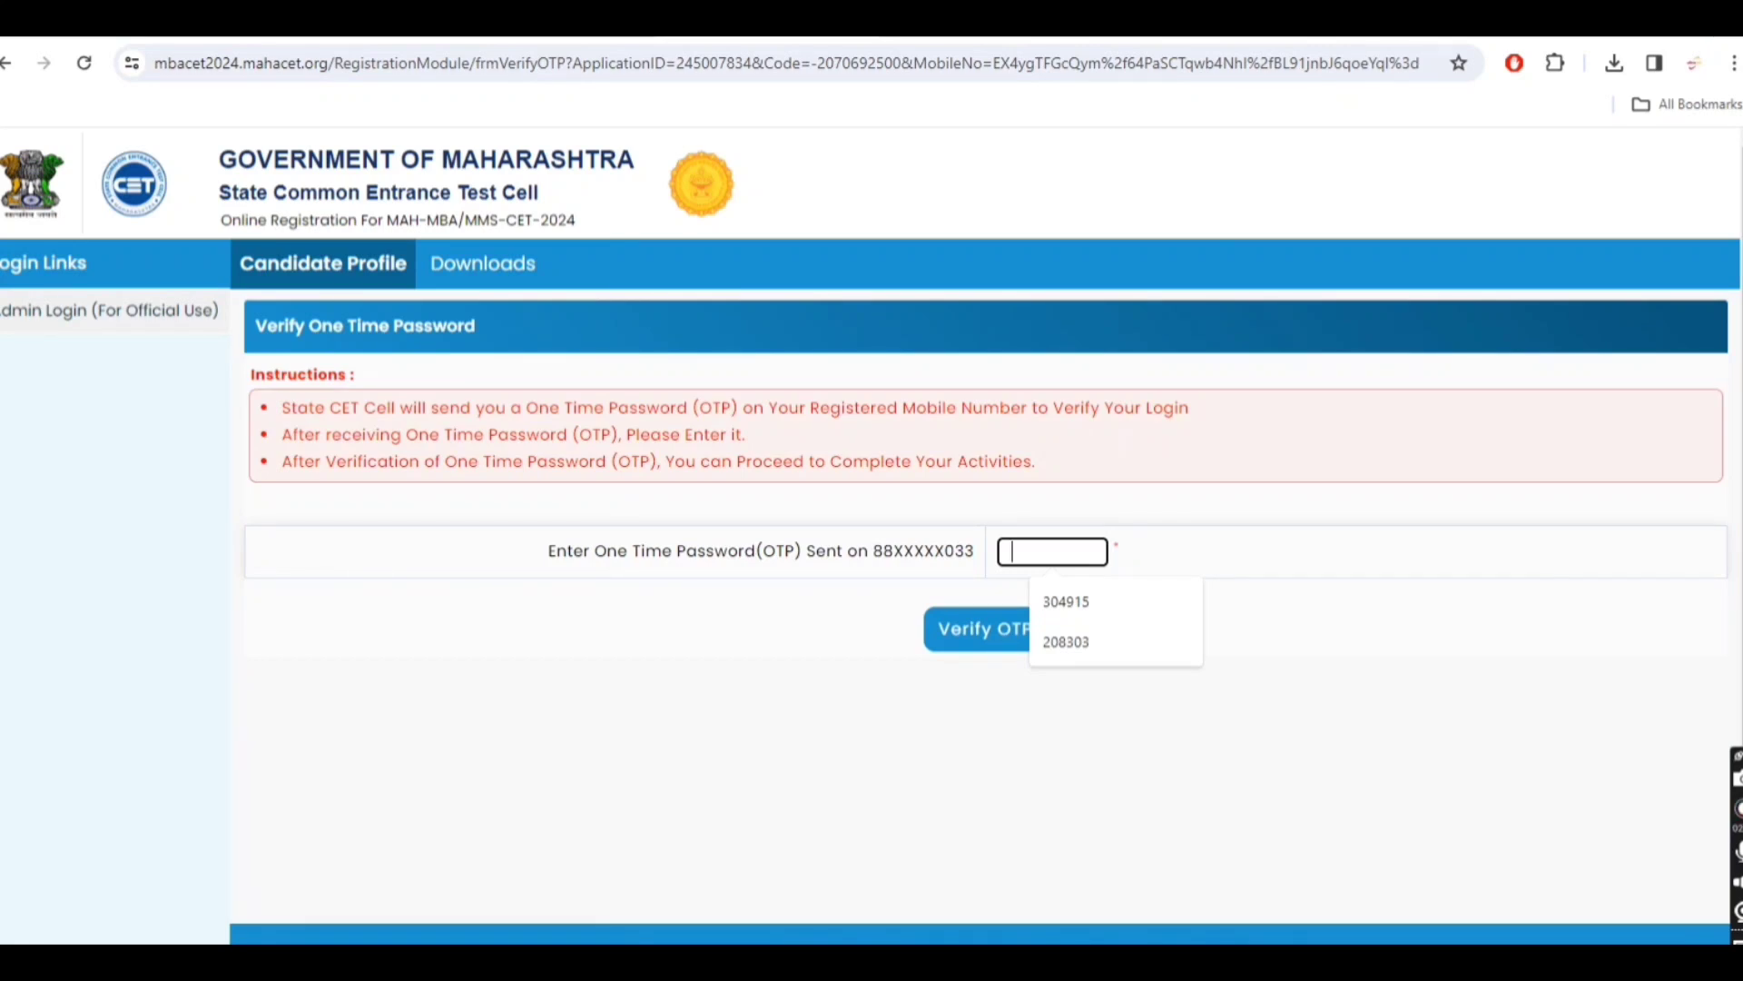
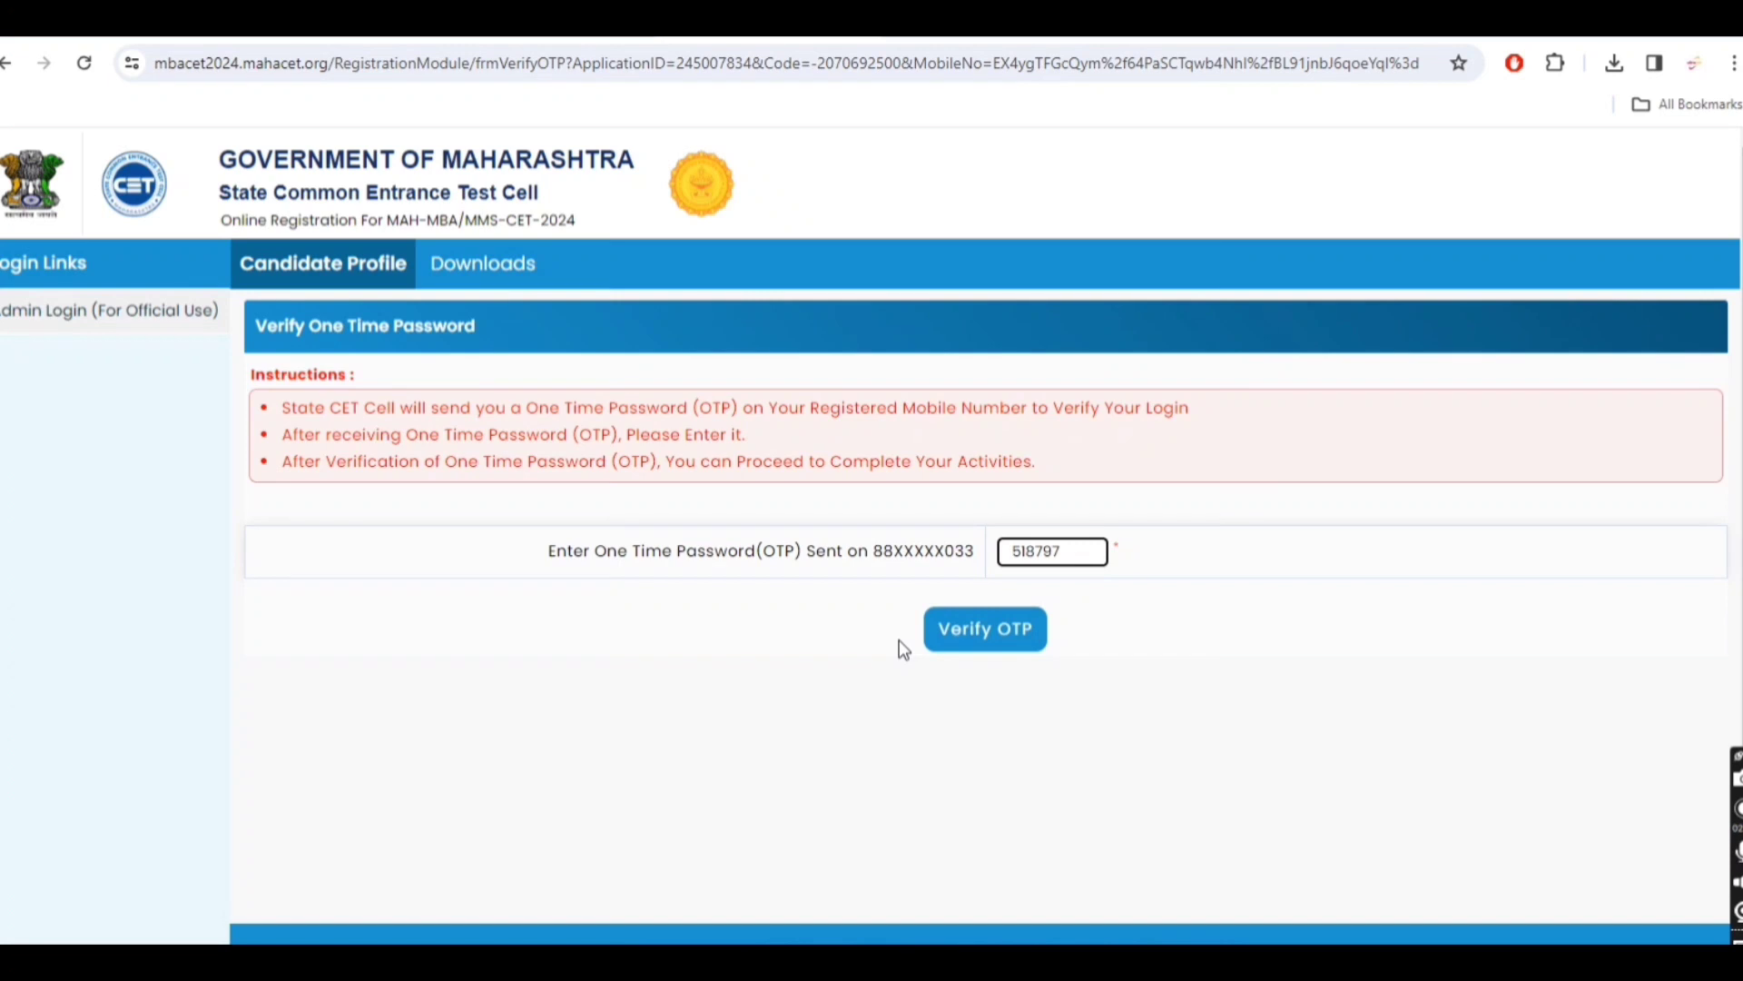
click(1010, 643)
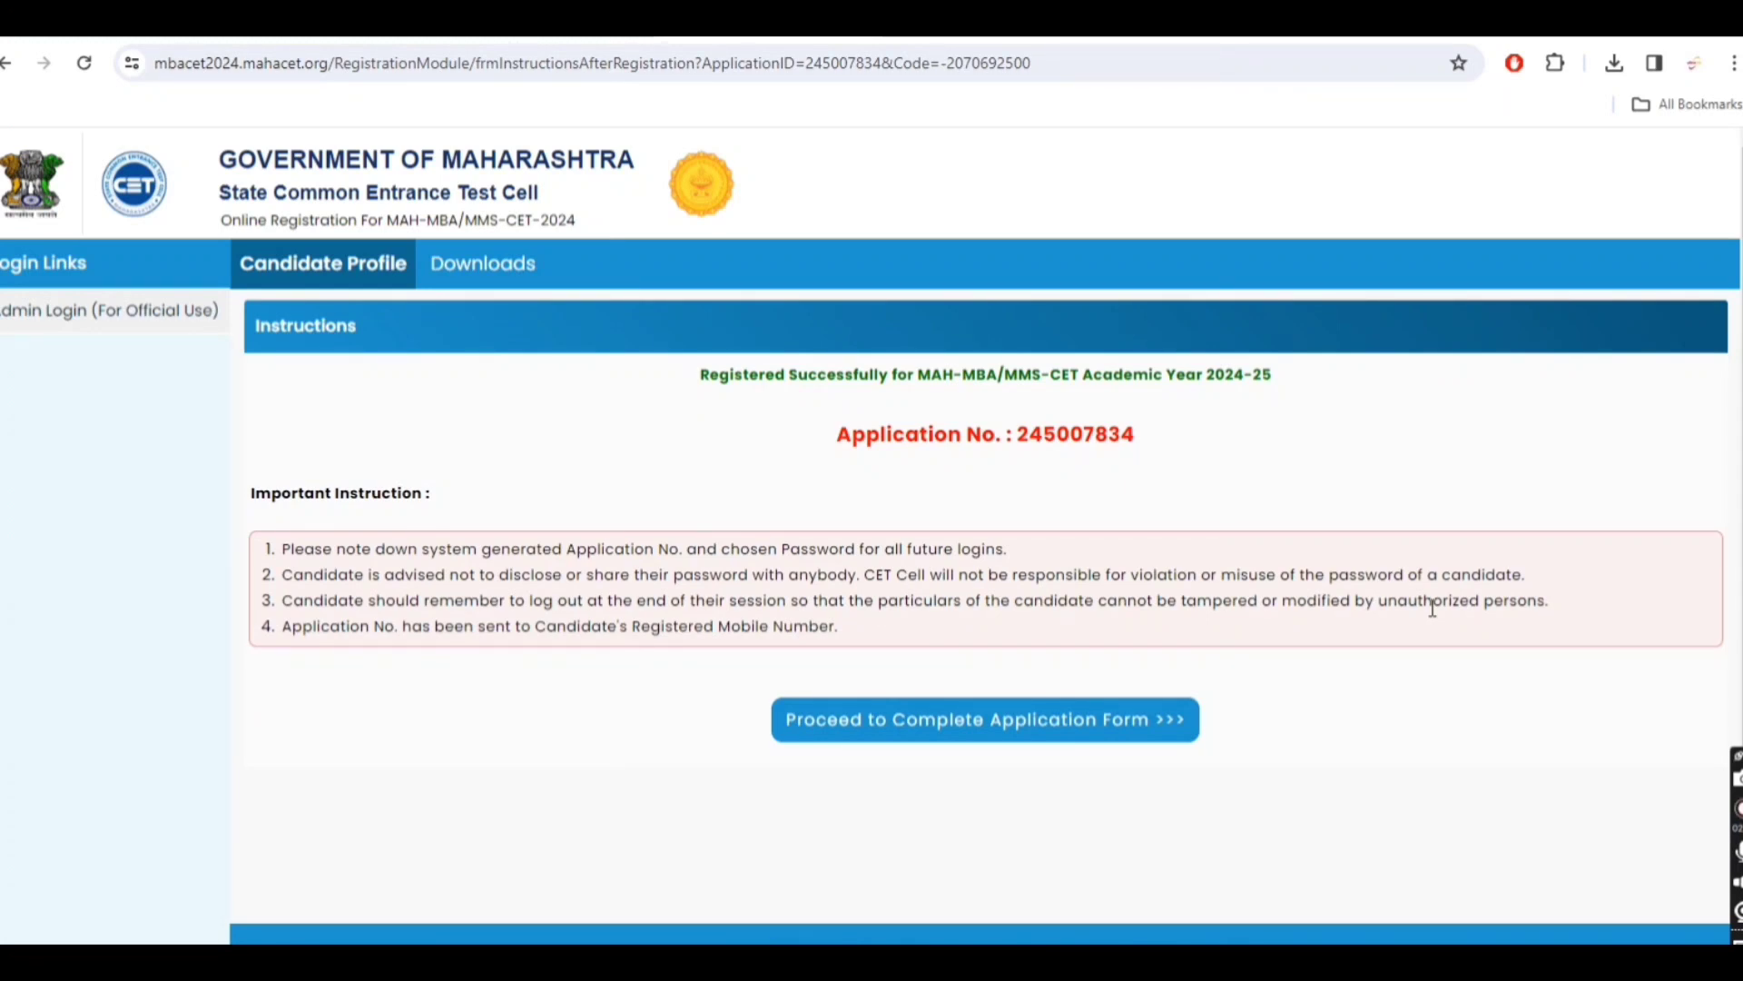
Step: Continue from the welcome page to the application form's step table
click(959, 736)
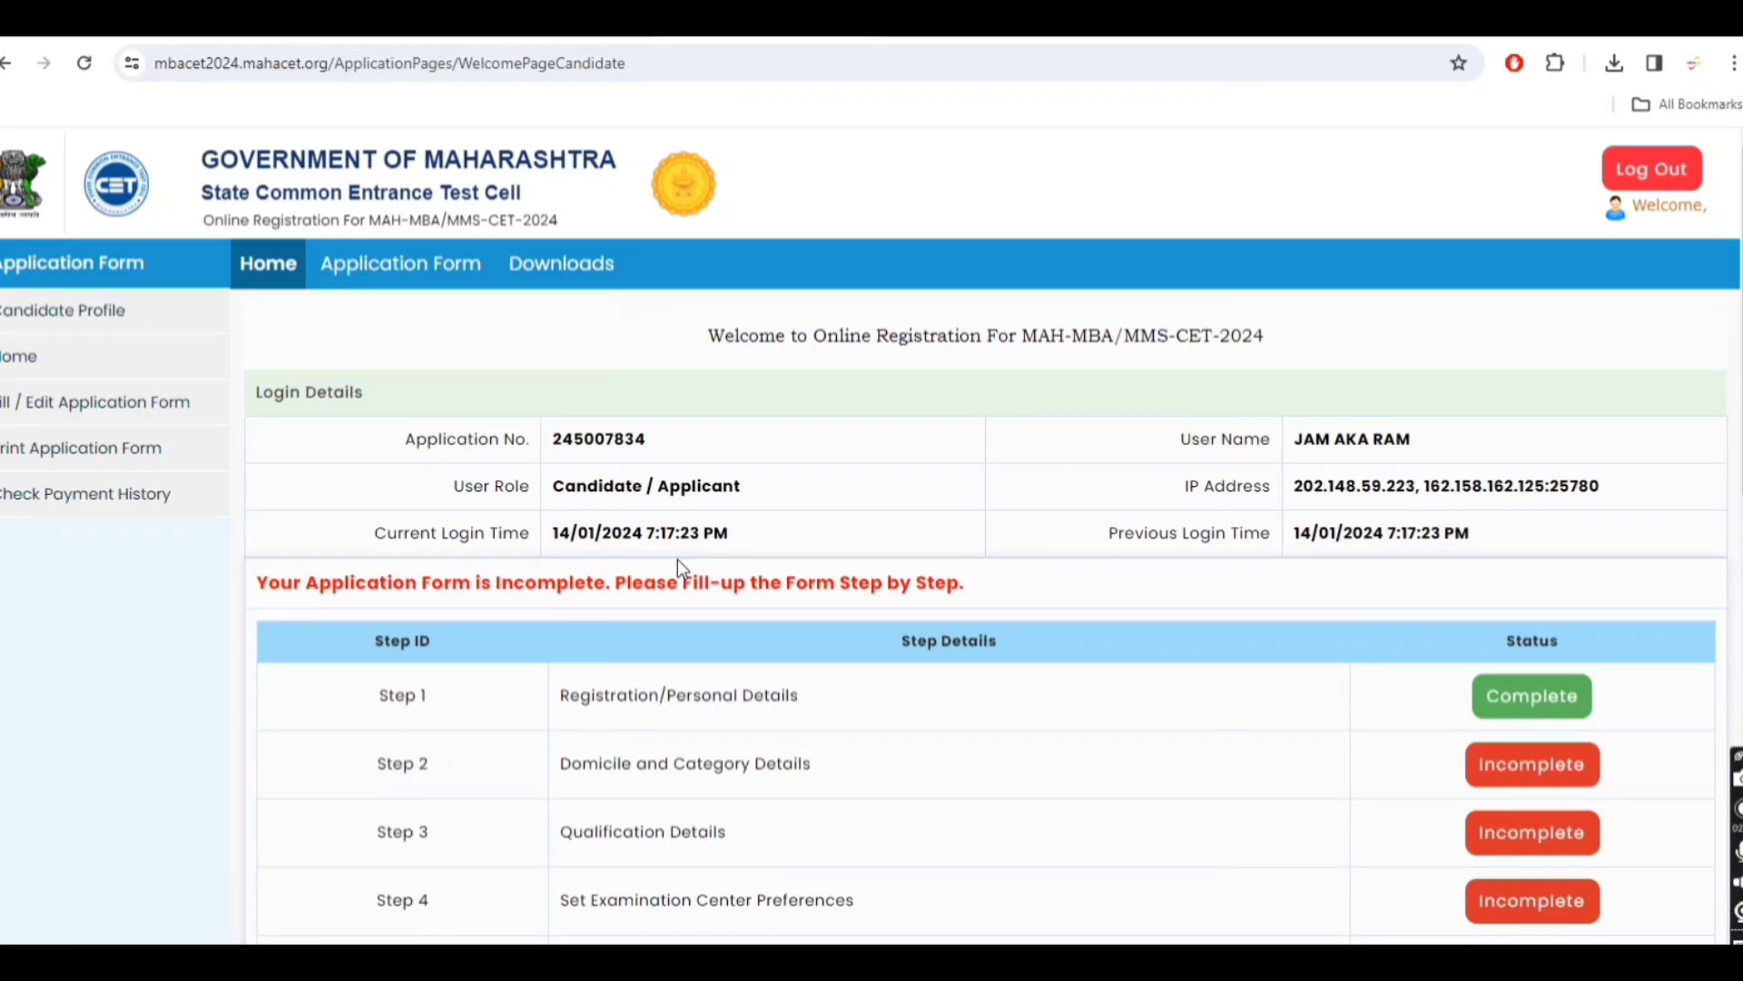
scroll(678, 558, down, 4)
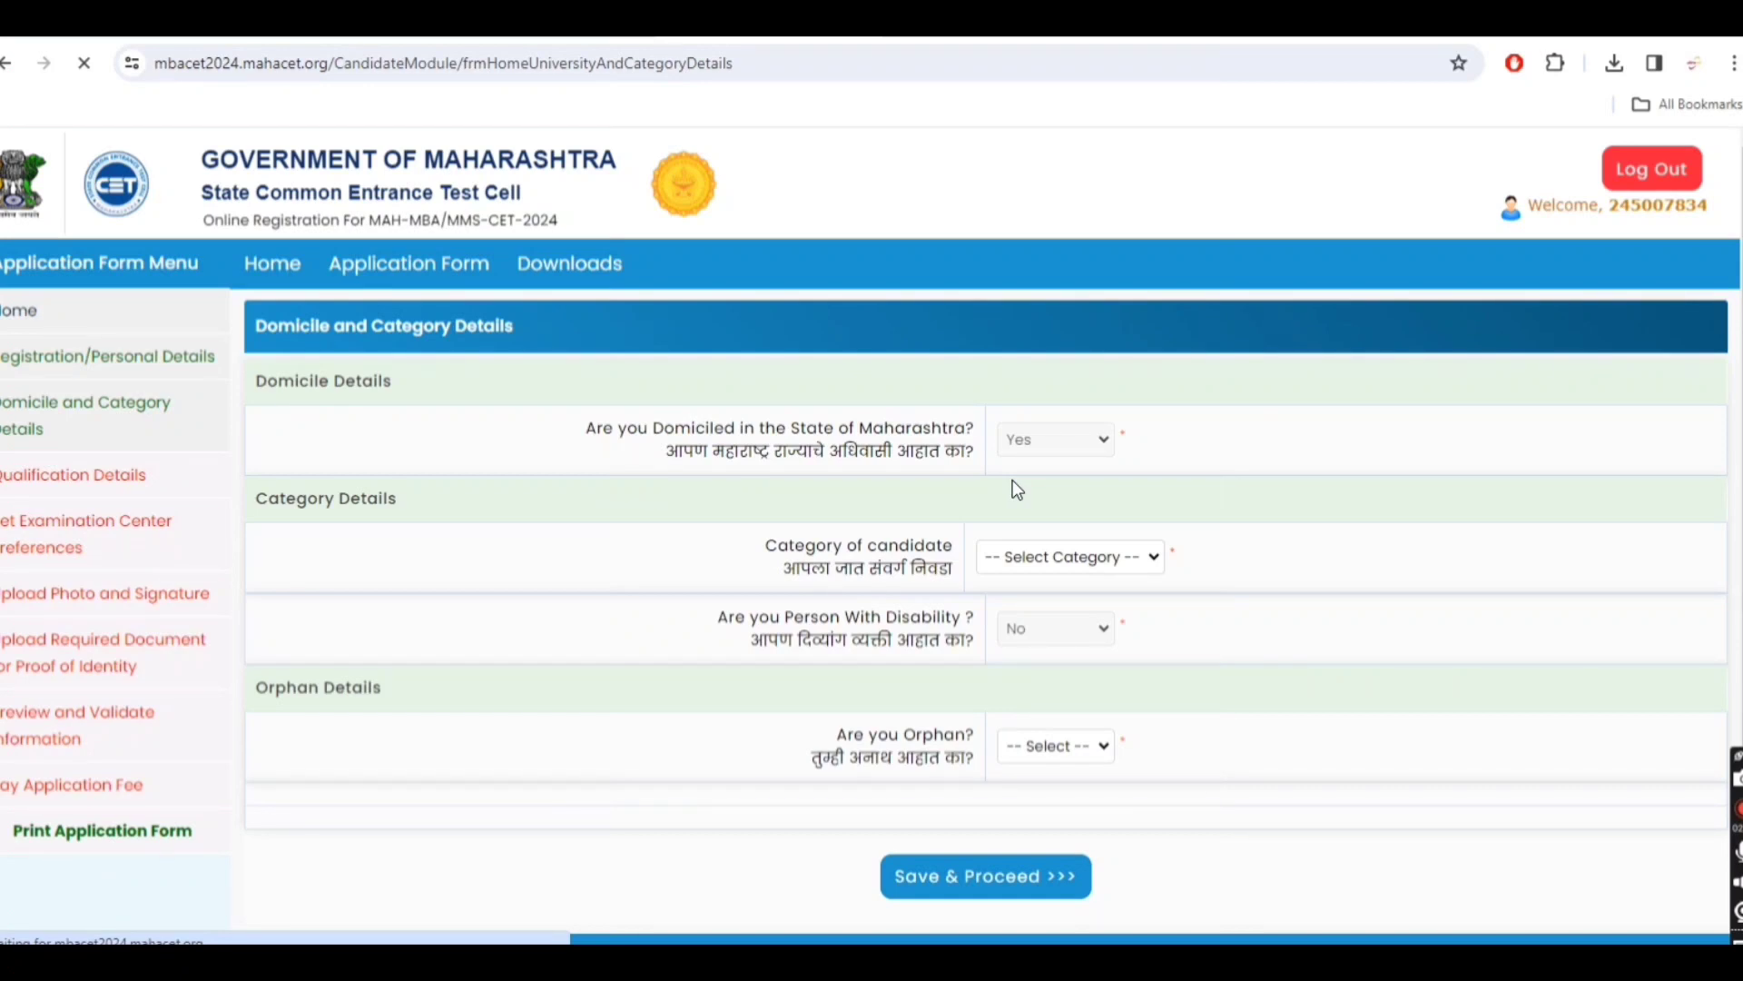
Step: Set the candidate category to SC and the caste to Kori (33)
click(1070, 557)
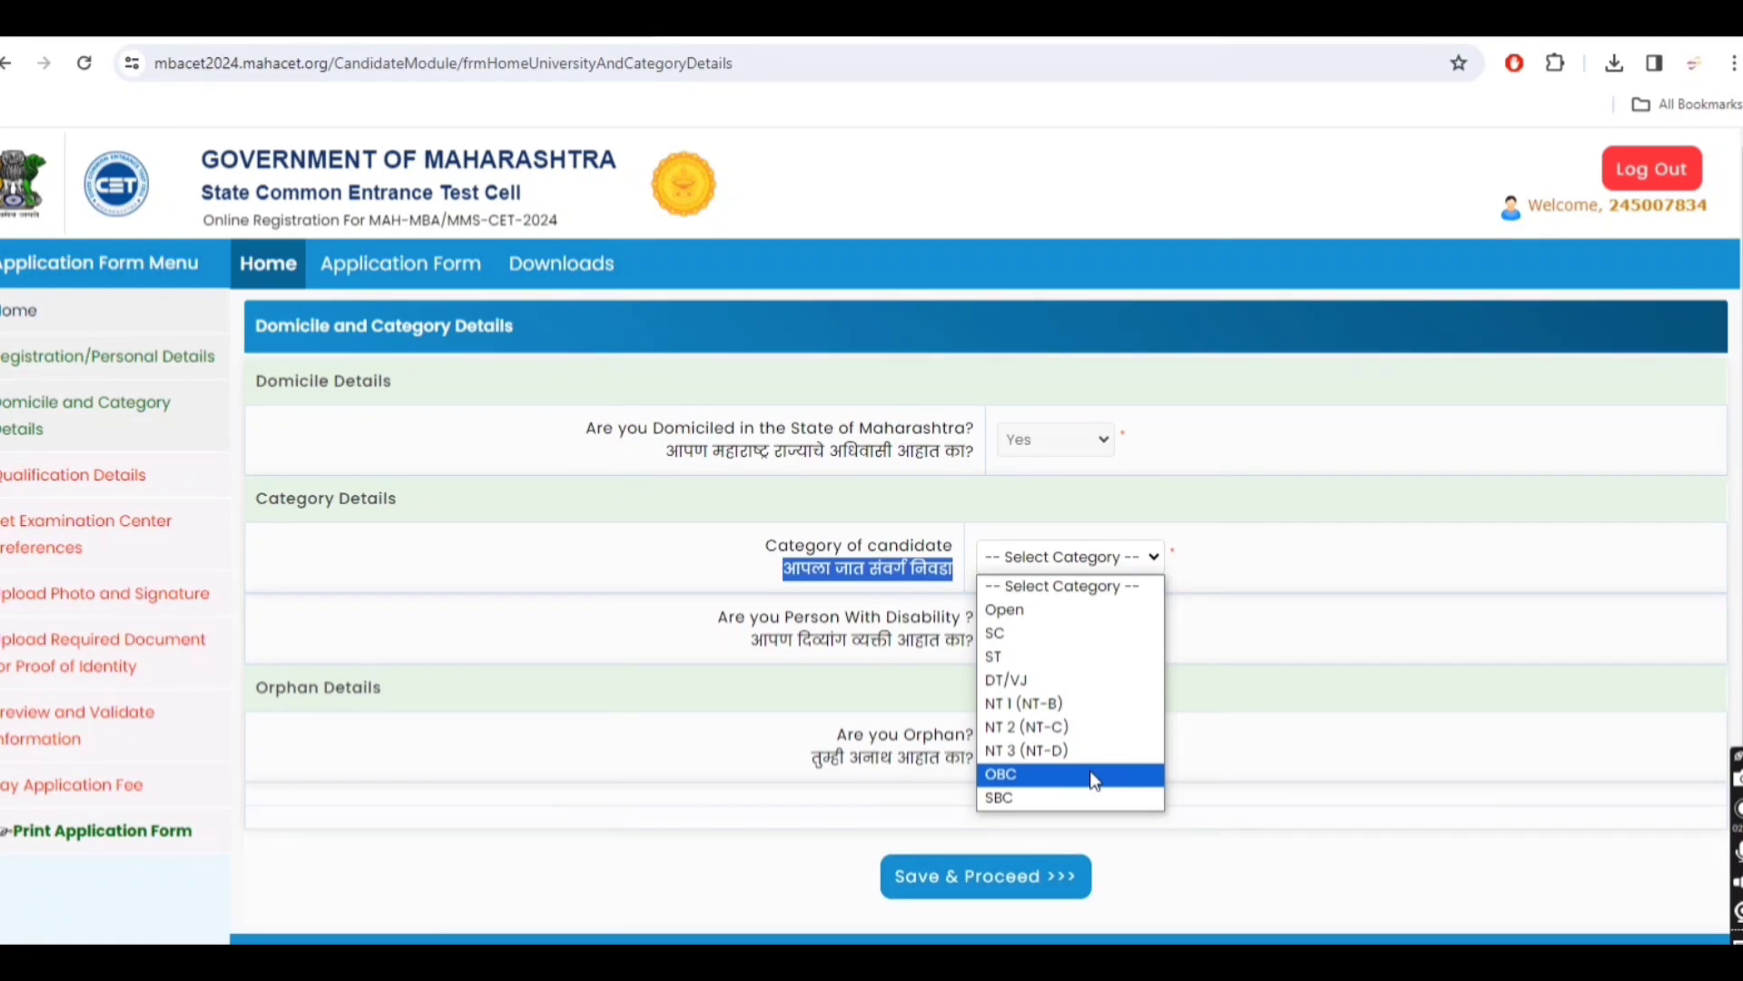
click(1044, 633)
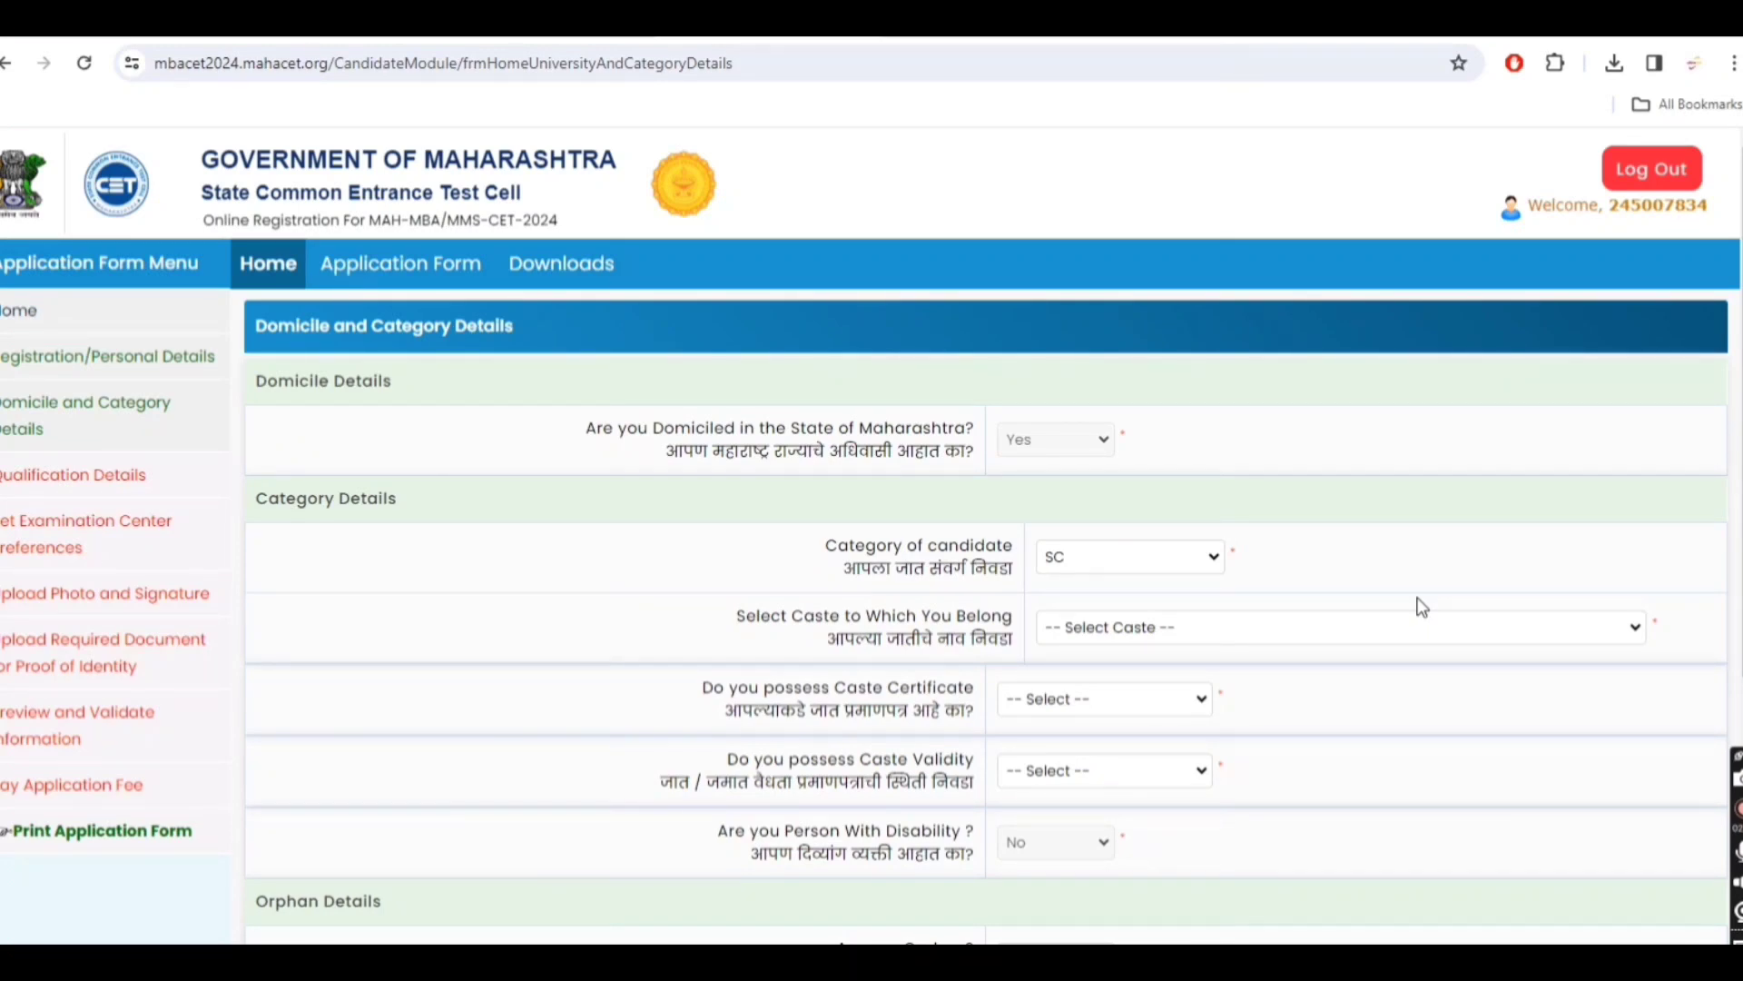
click(1419, 627)
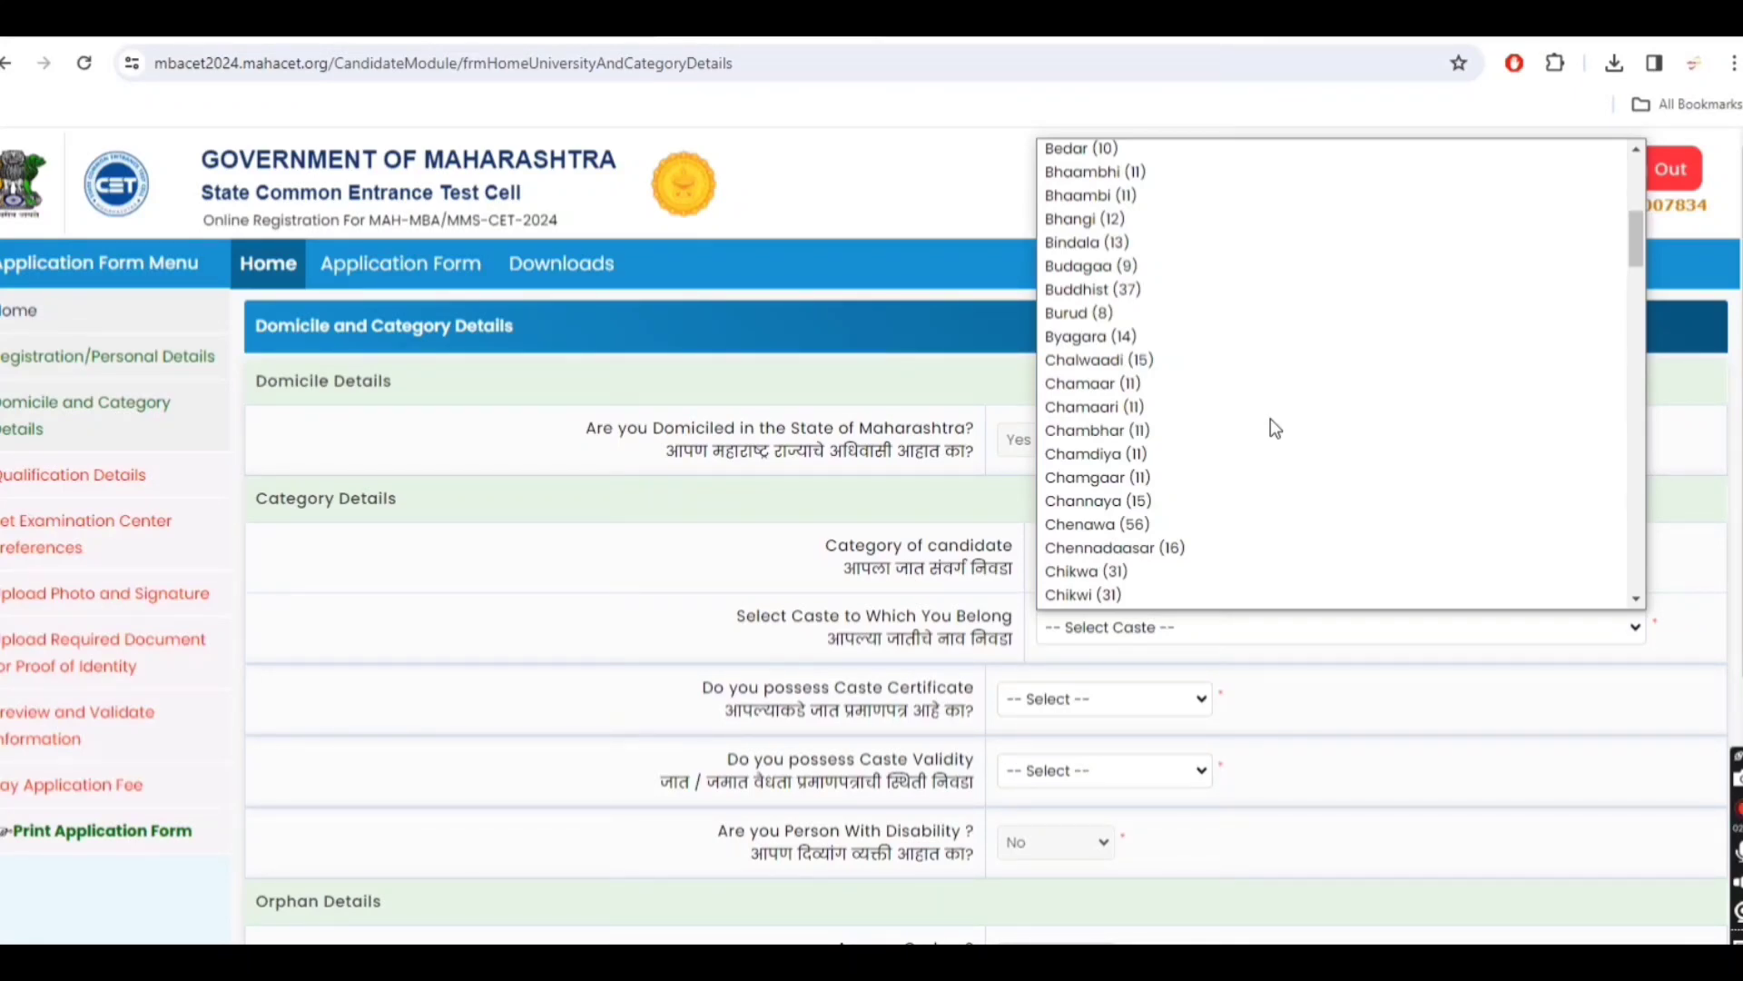
scroll(1192, 542, down, 10)
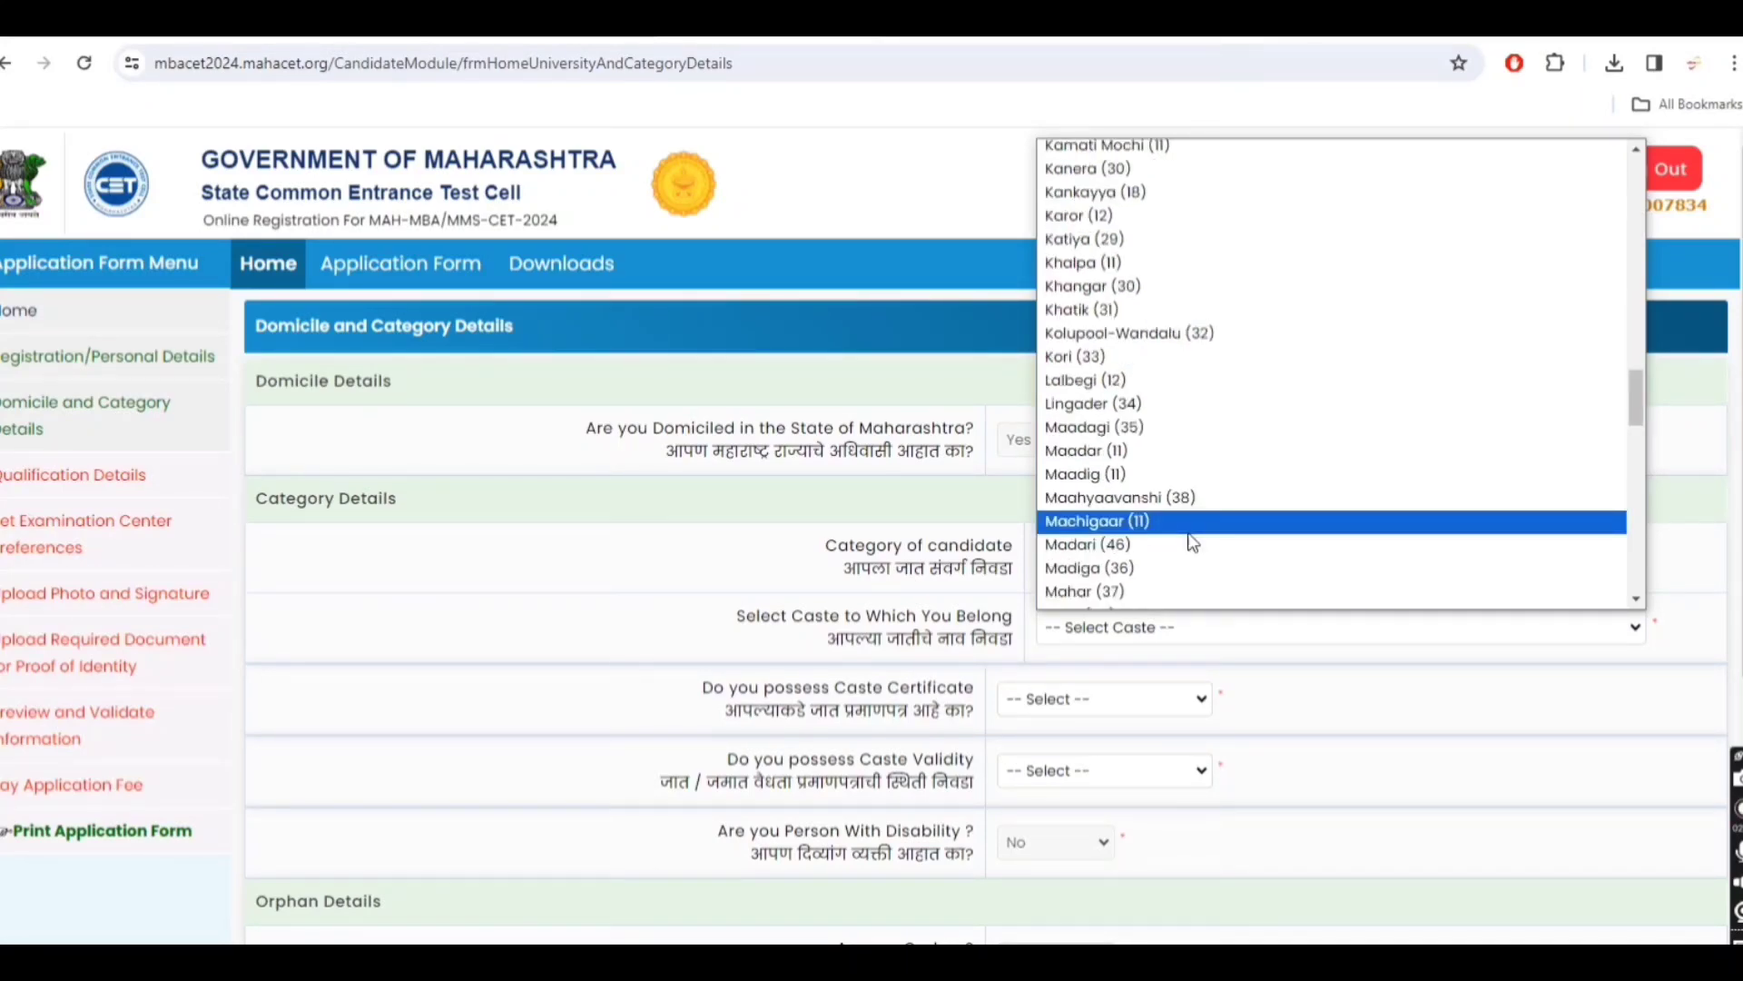
click(1075, 356)
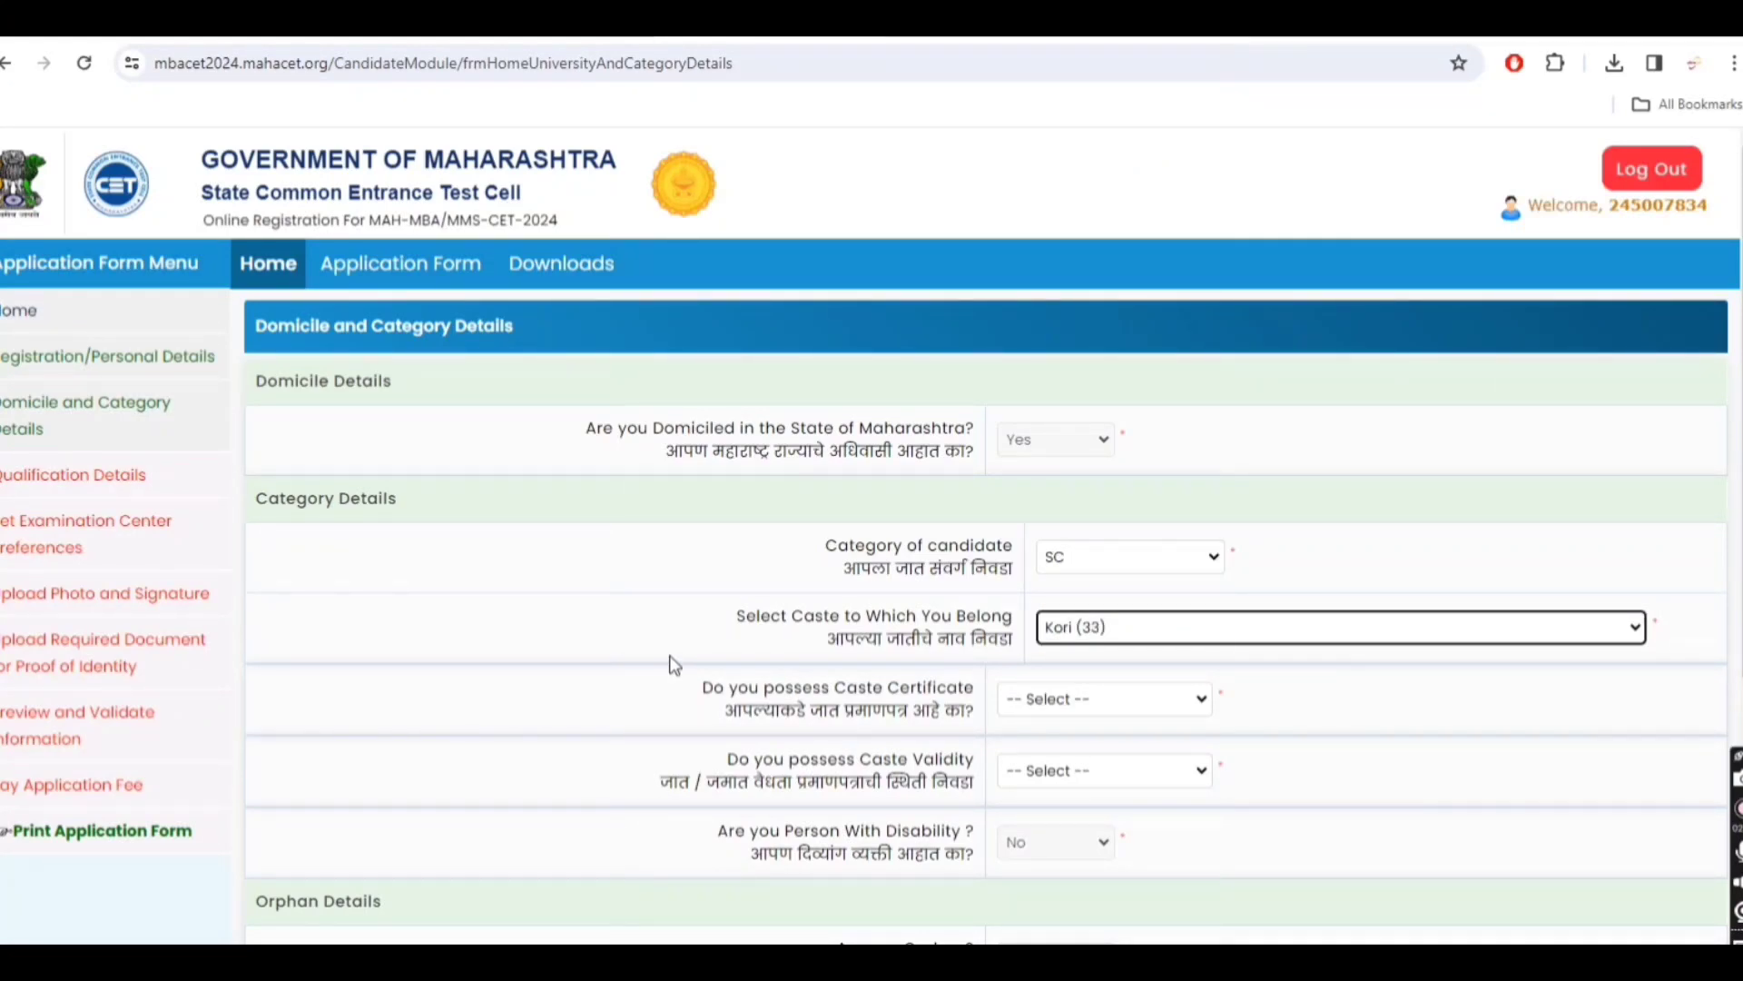
click(617, 657)
Step: Mark the caste certificate Available with its number, and caste validity as Available
click(1104, 698)
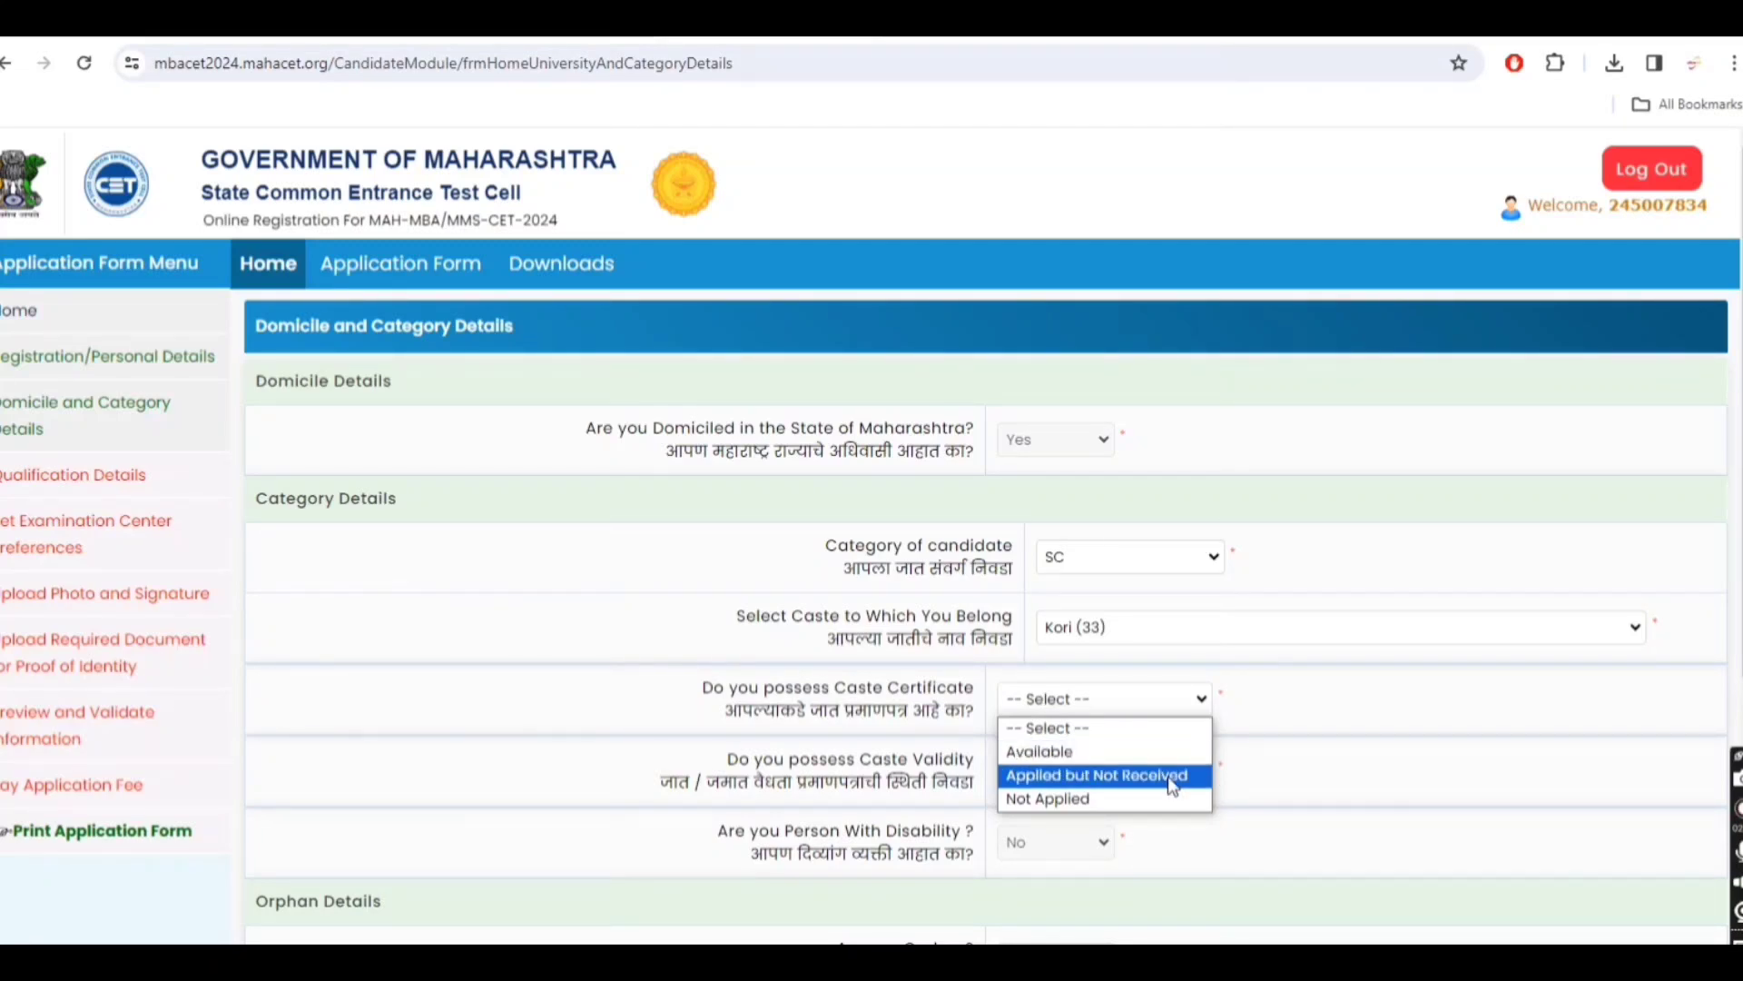
click(1039, 751)
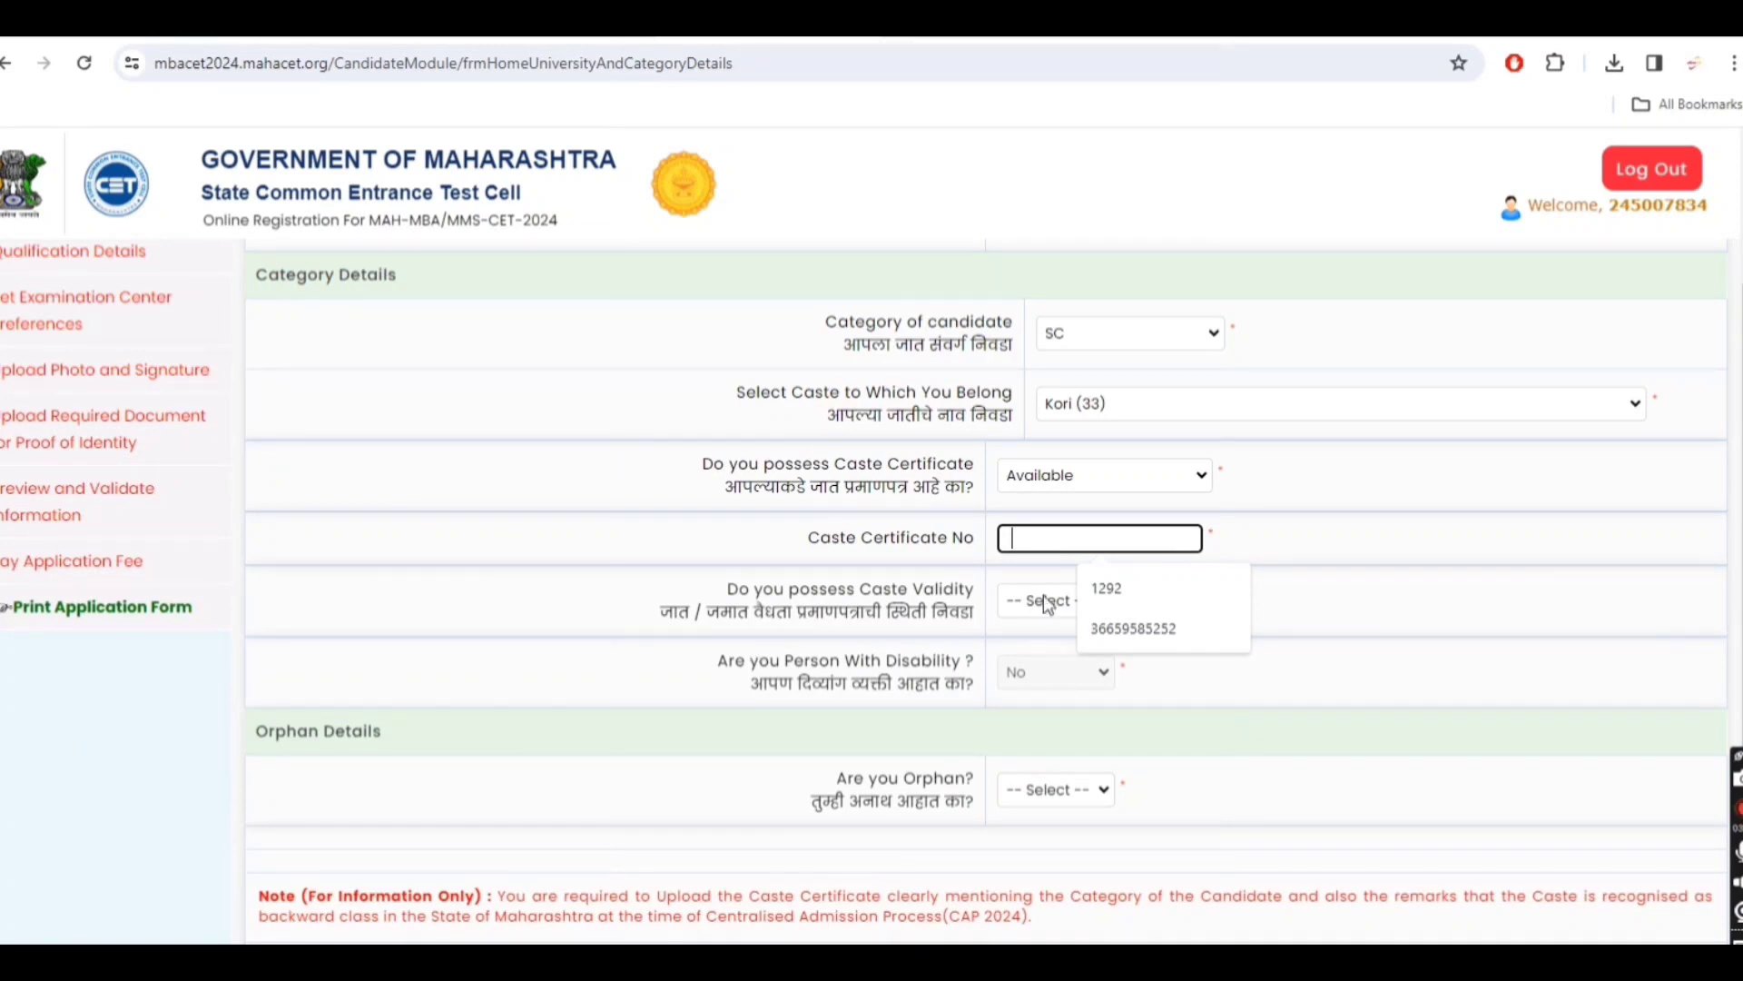
click(1140, 629)
click(1308, 572)
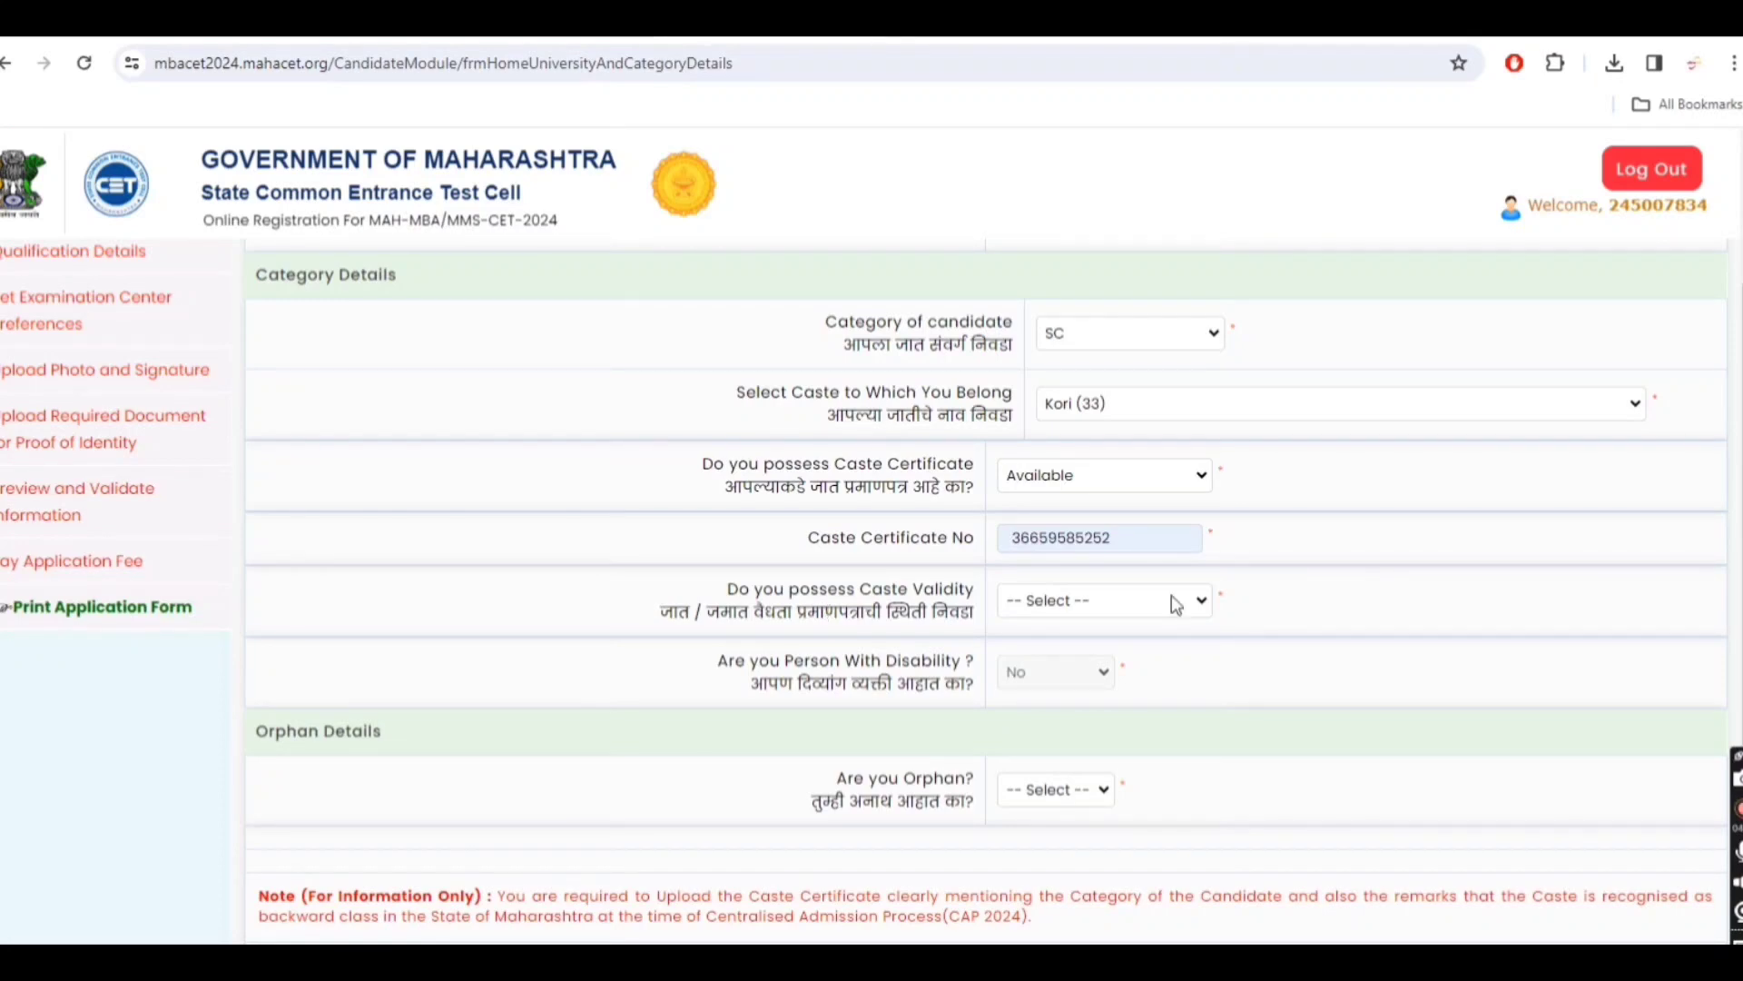
click(1209, 616)
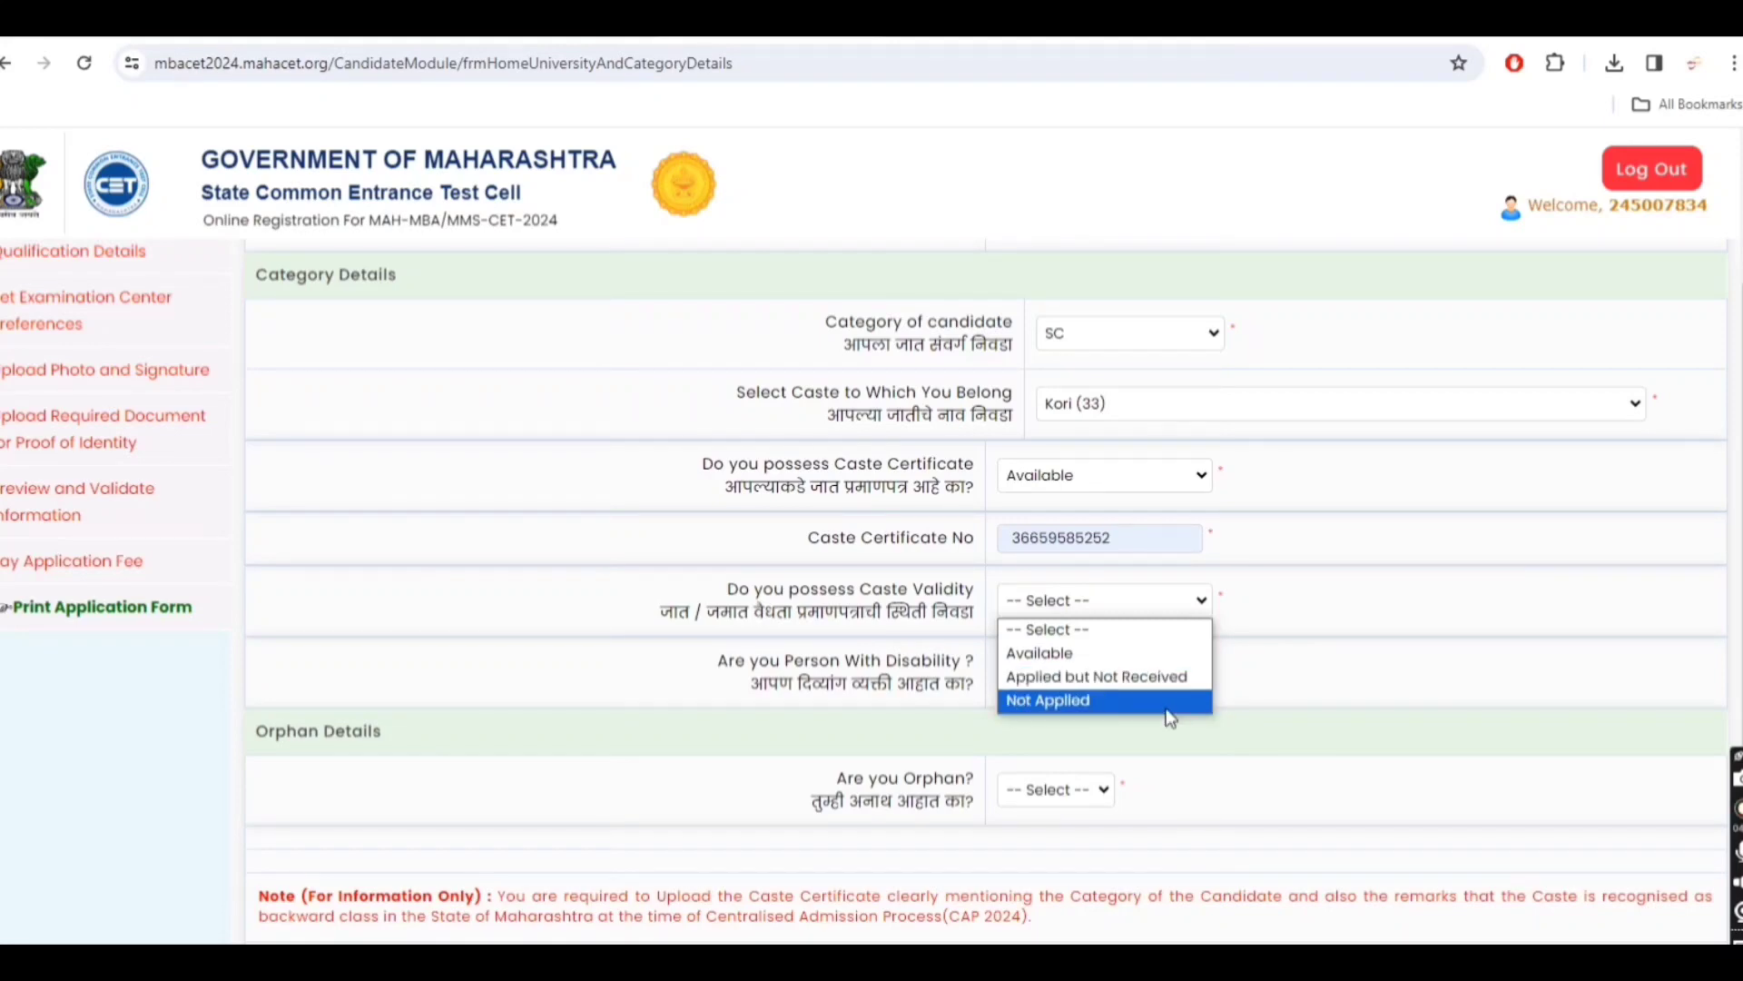
click(1147, 676)
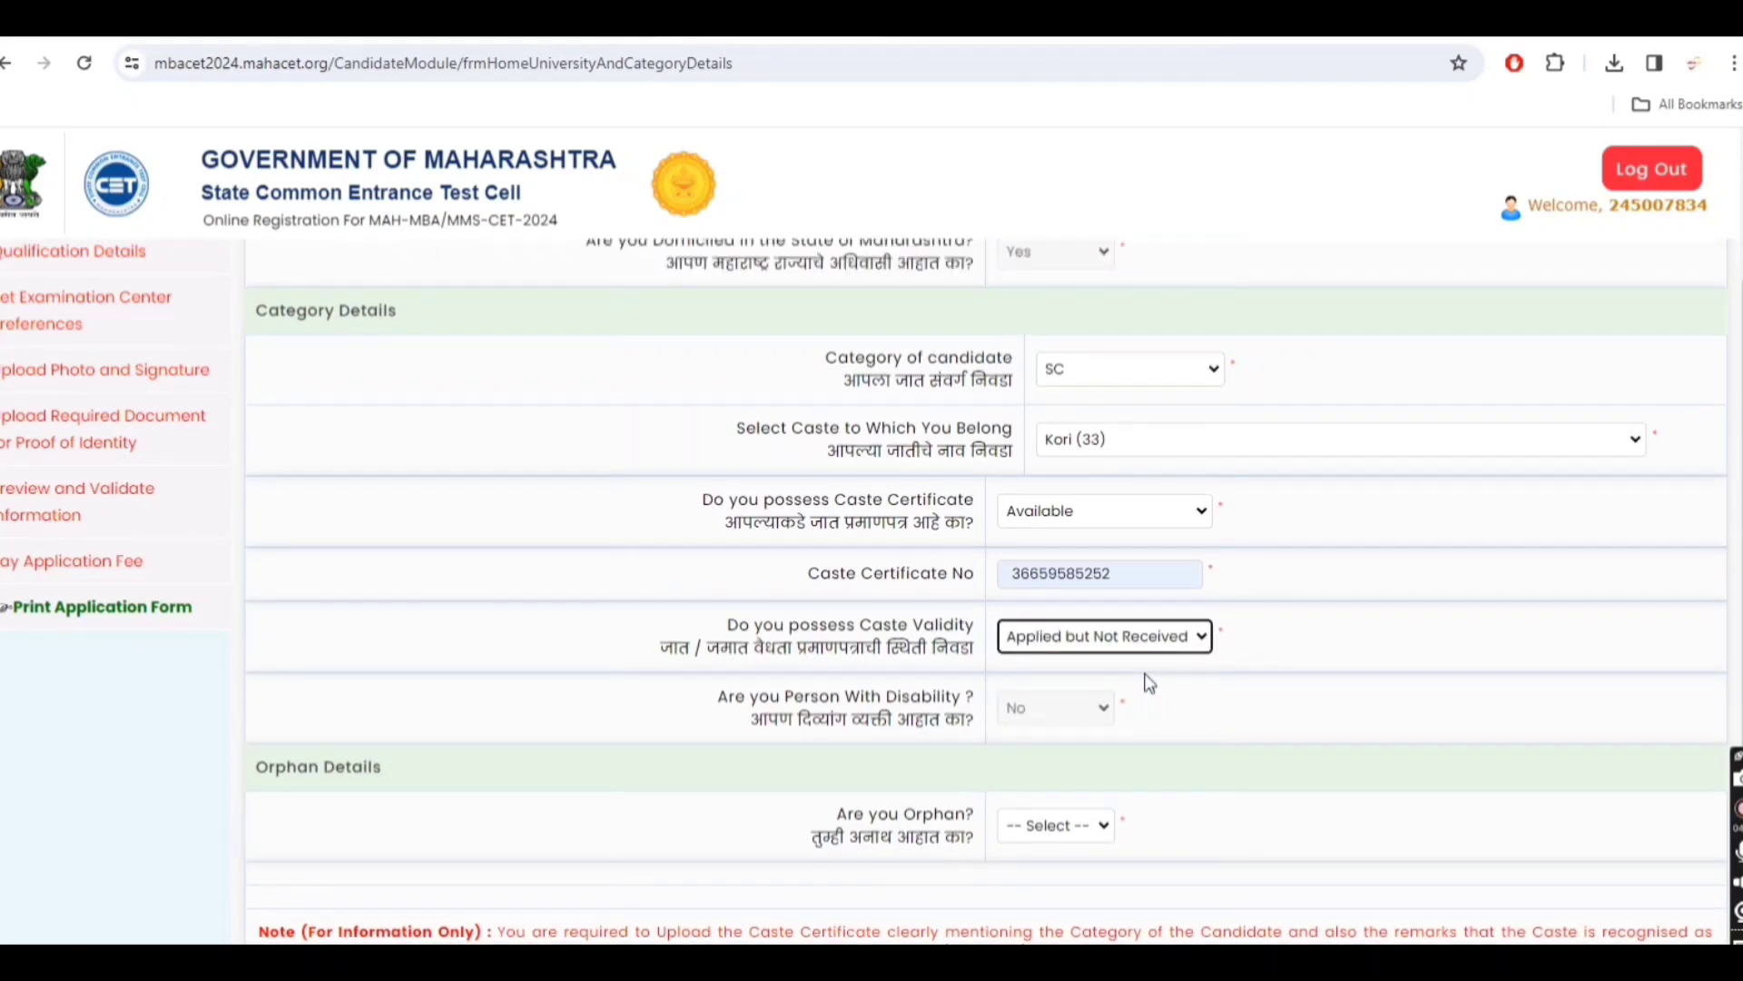
scroll(1135, 681, down, 1)
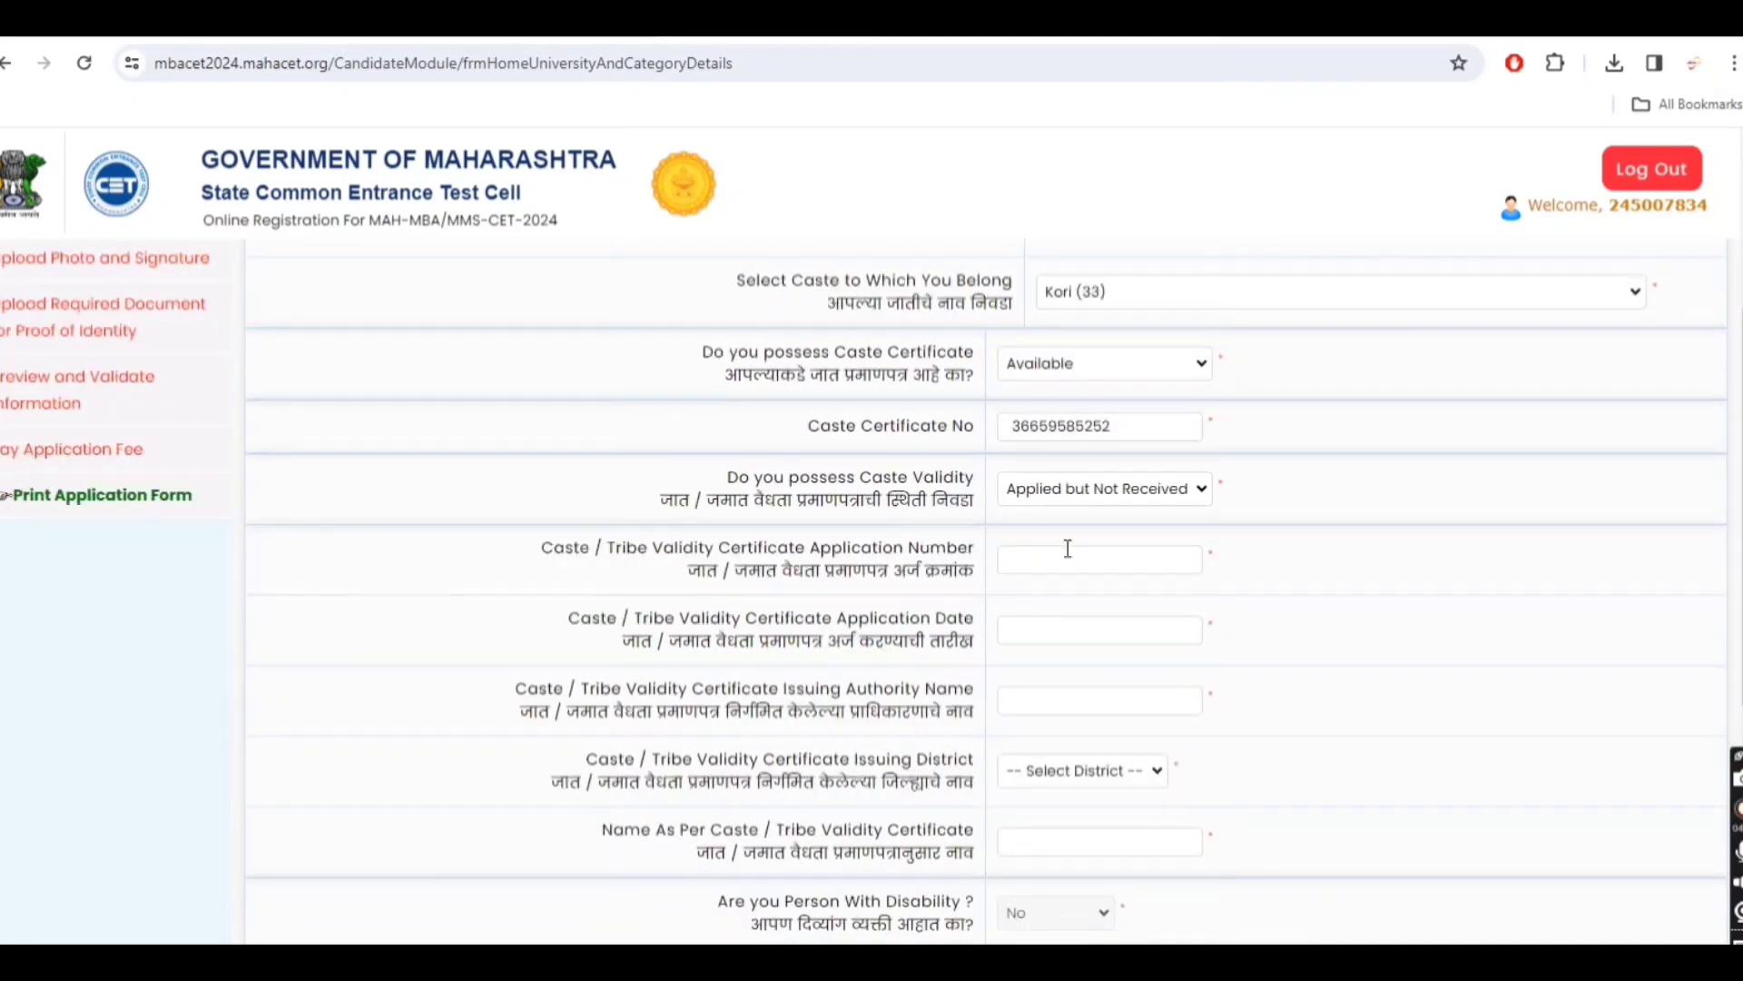
click(1186, 491)
click(1153, 539)
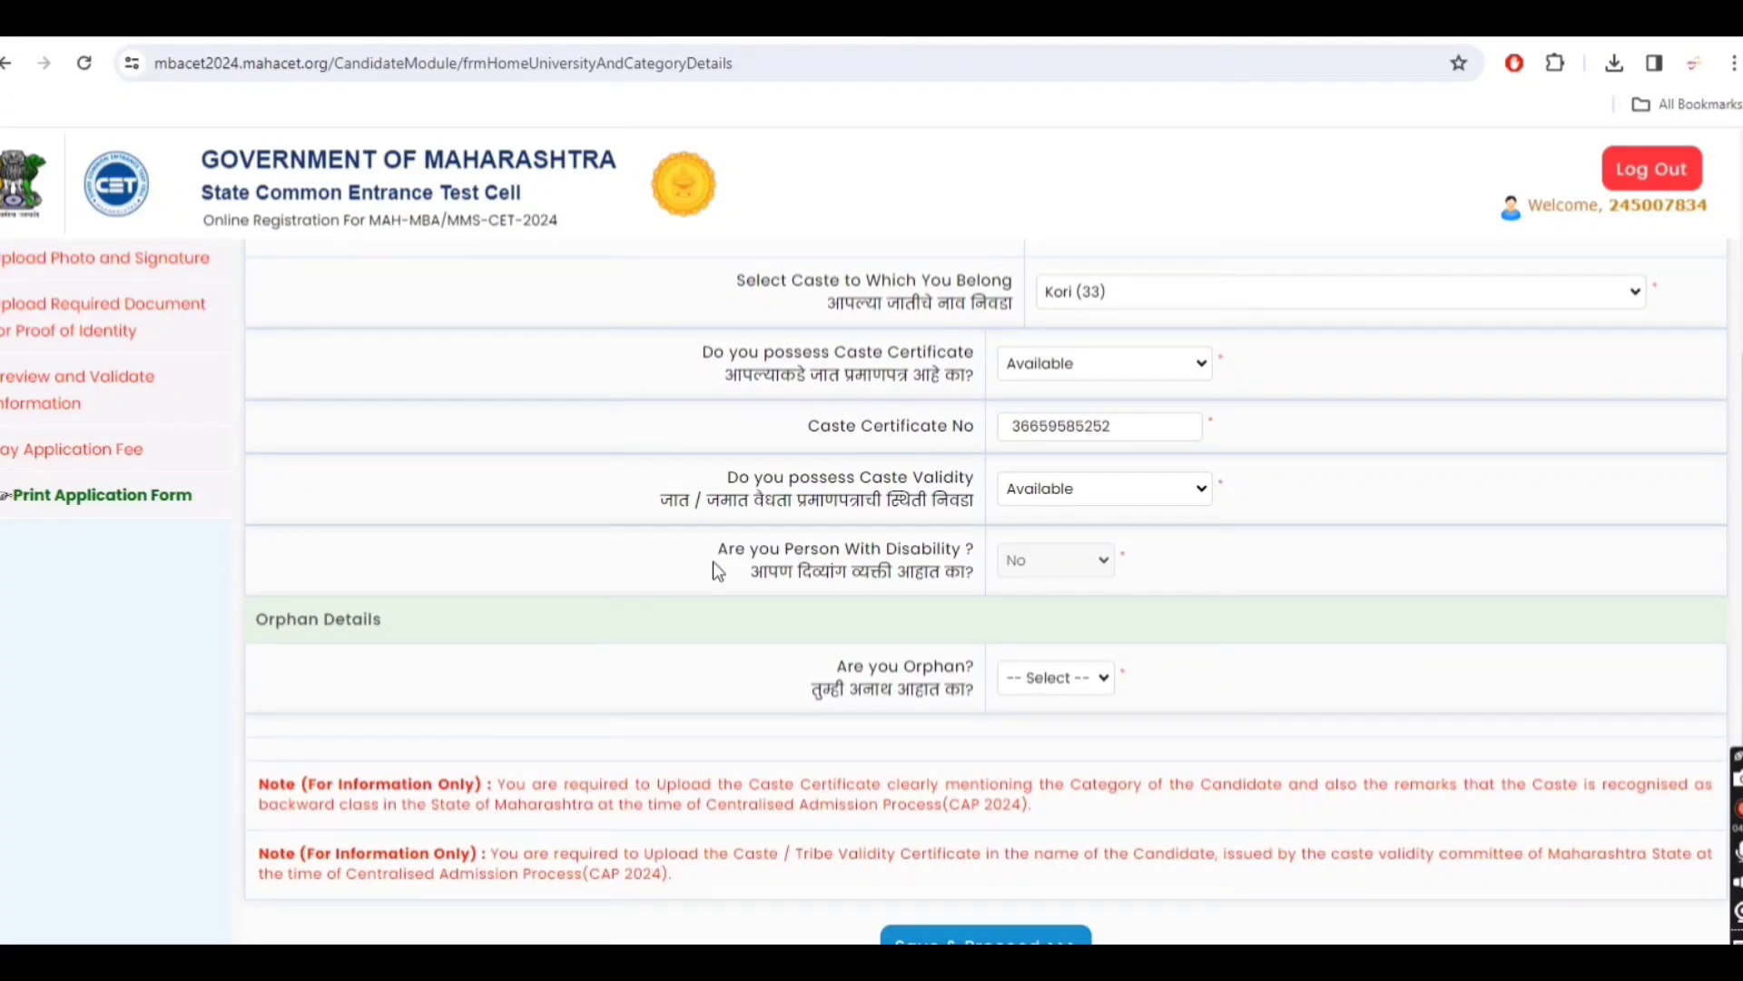
Step: Answer No to the orphan question and save the category details
drag(712, 561, 893, 572)
click(934, 580)
click(1096, 686)
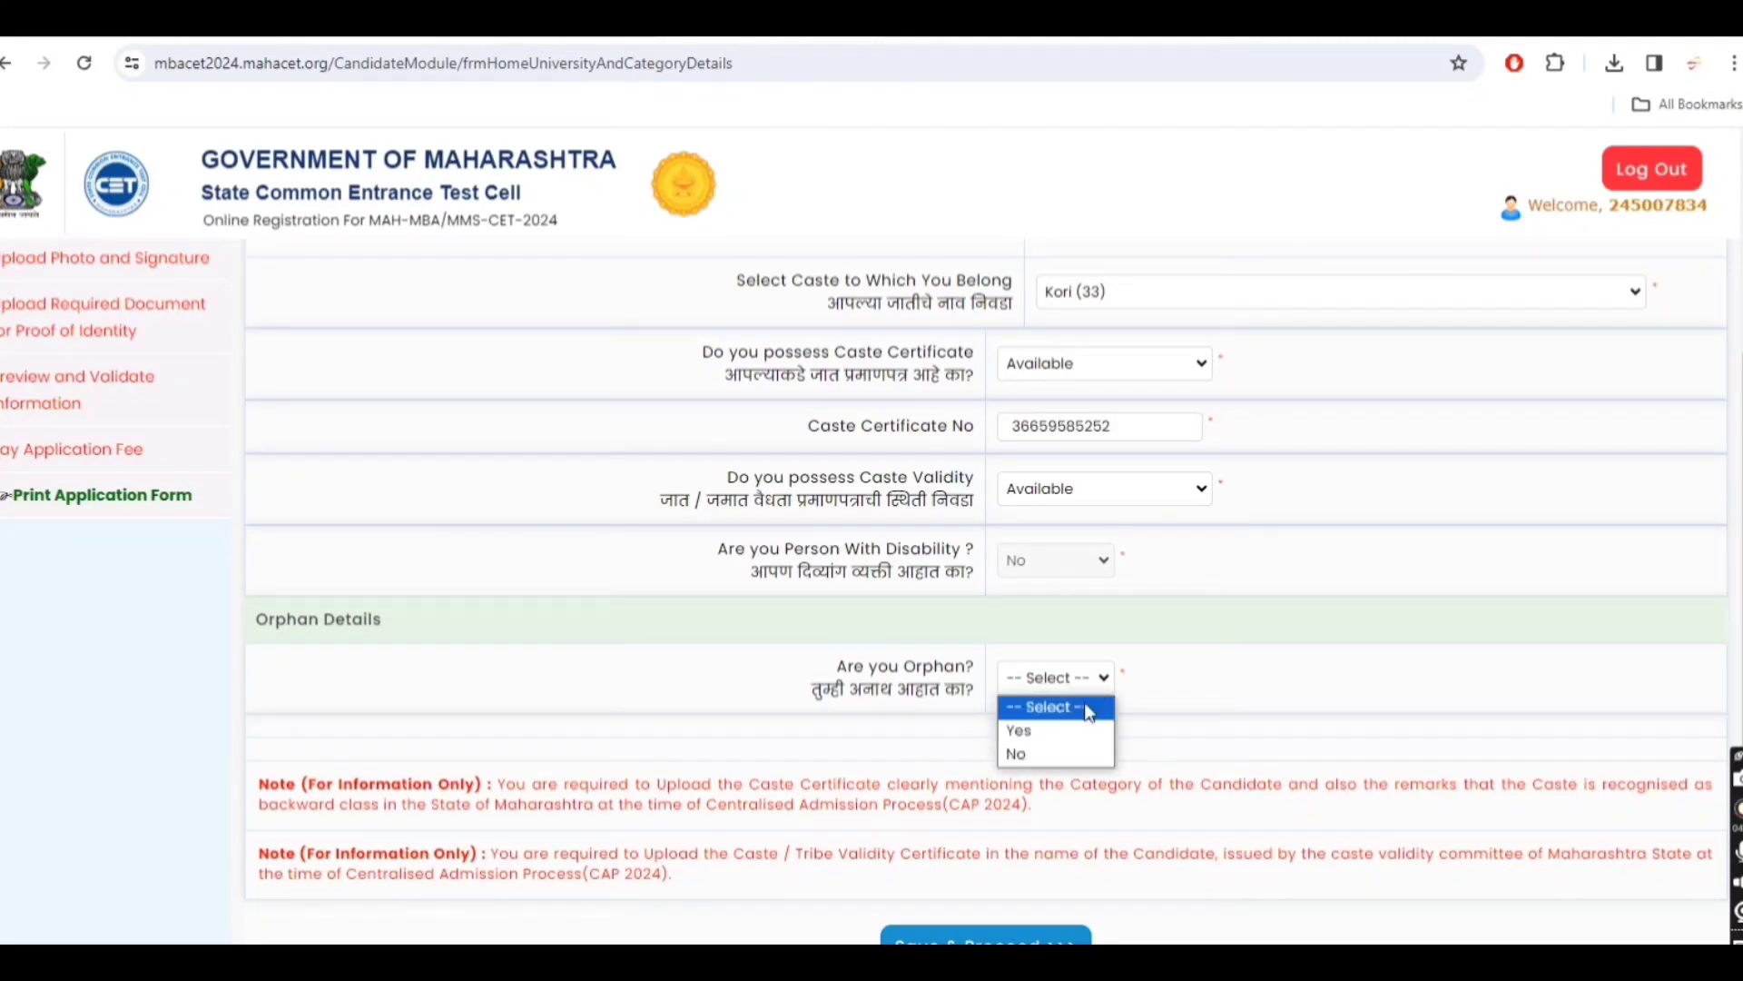
click(1054, 758)
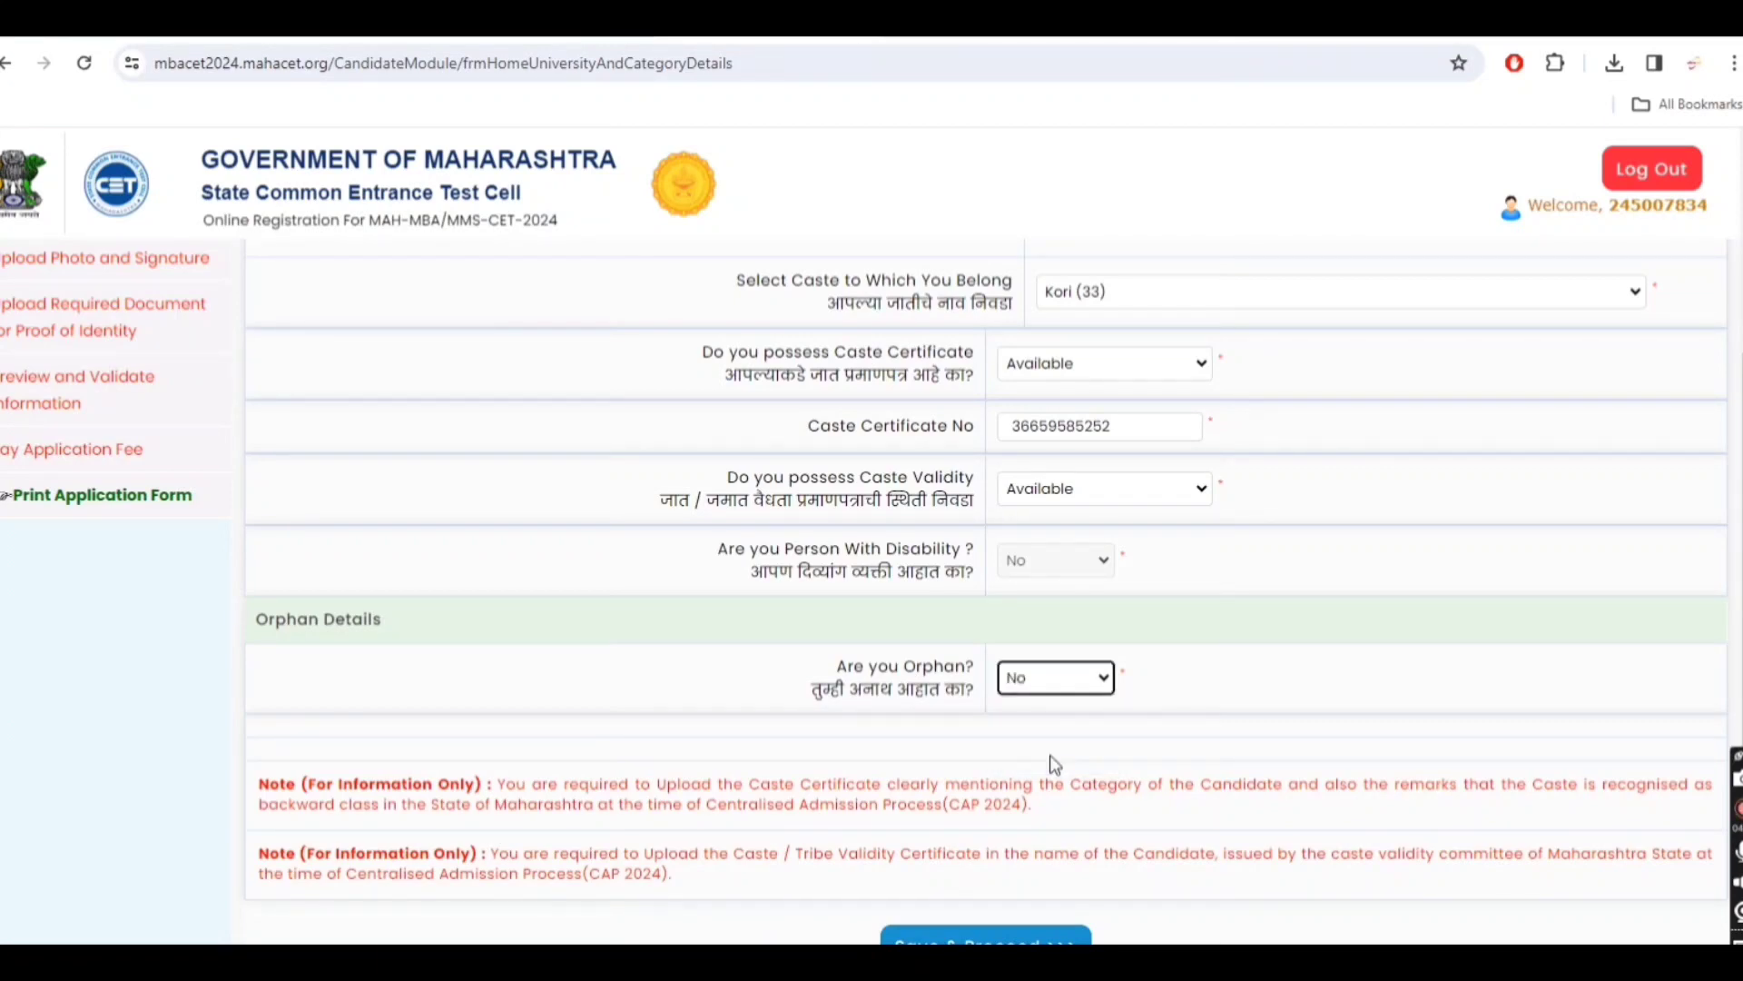
scroll(635, 758, up, 1)
scroll(662, 748, down, 2)
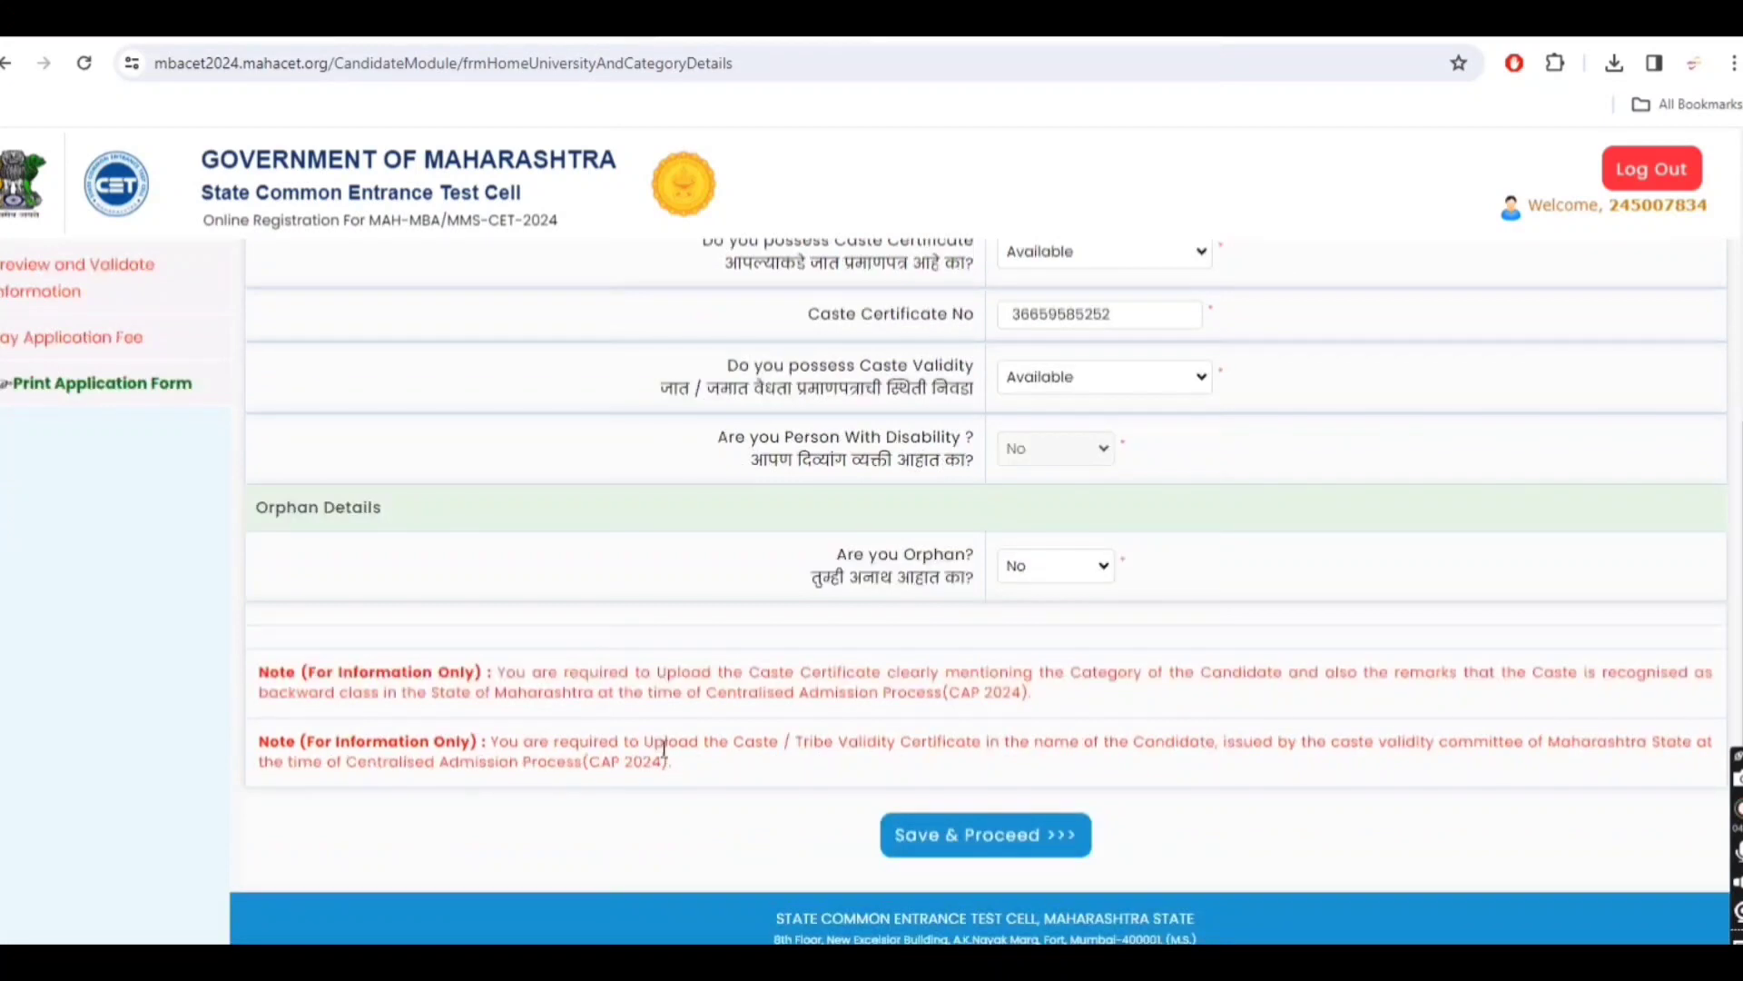
scroll(662, 749, up, 3)
scroll(987, 854, down, 3)
click(988, 854)
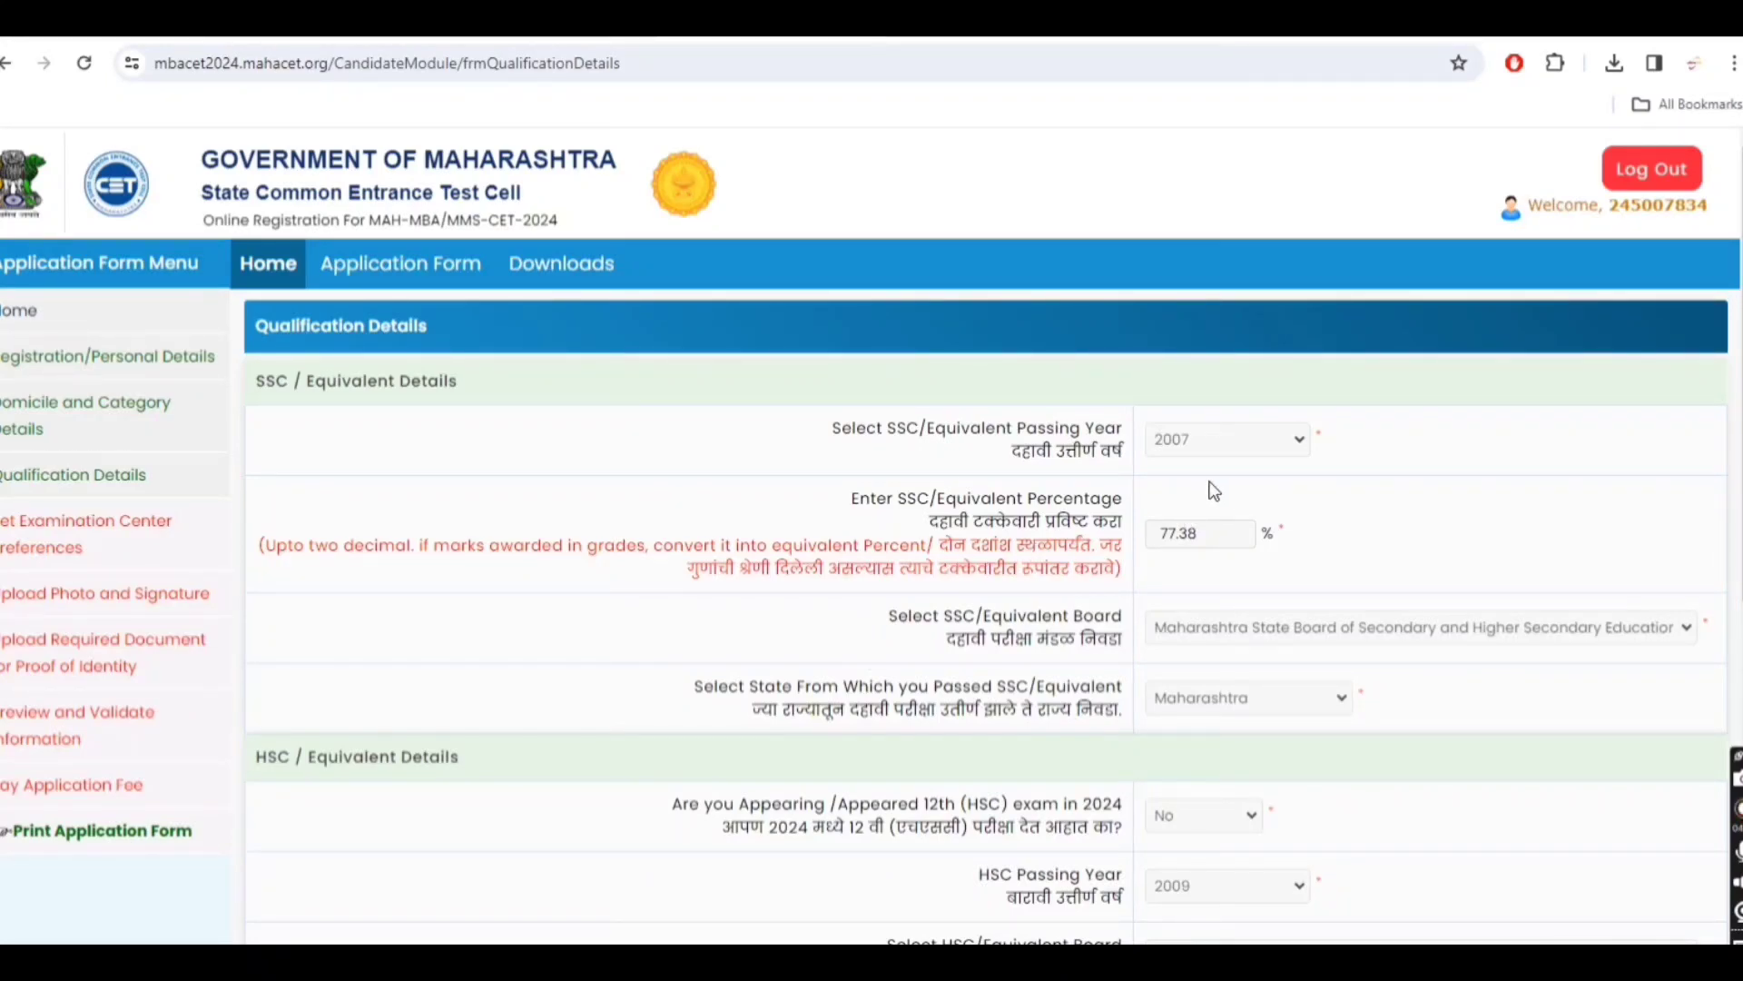
Step: Scroll past the HSC details (2009, 530/650, 81.54%) down to the Graduation section
scroll(1209, 498, down, 1)
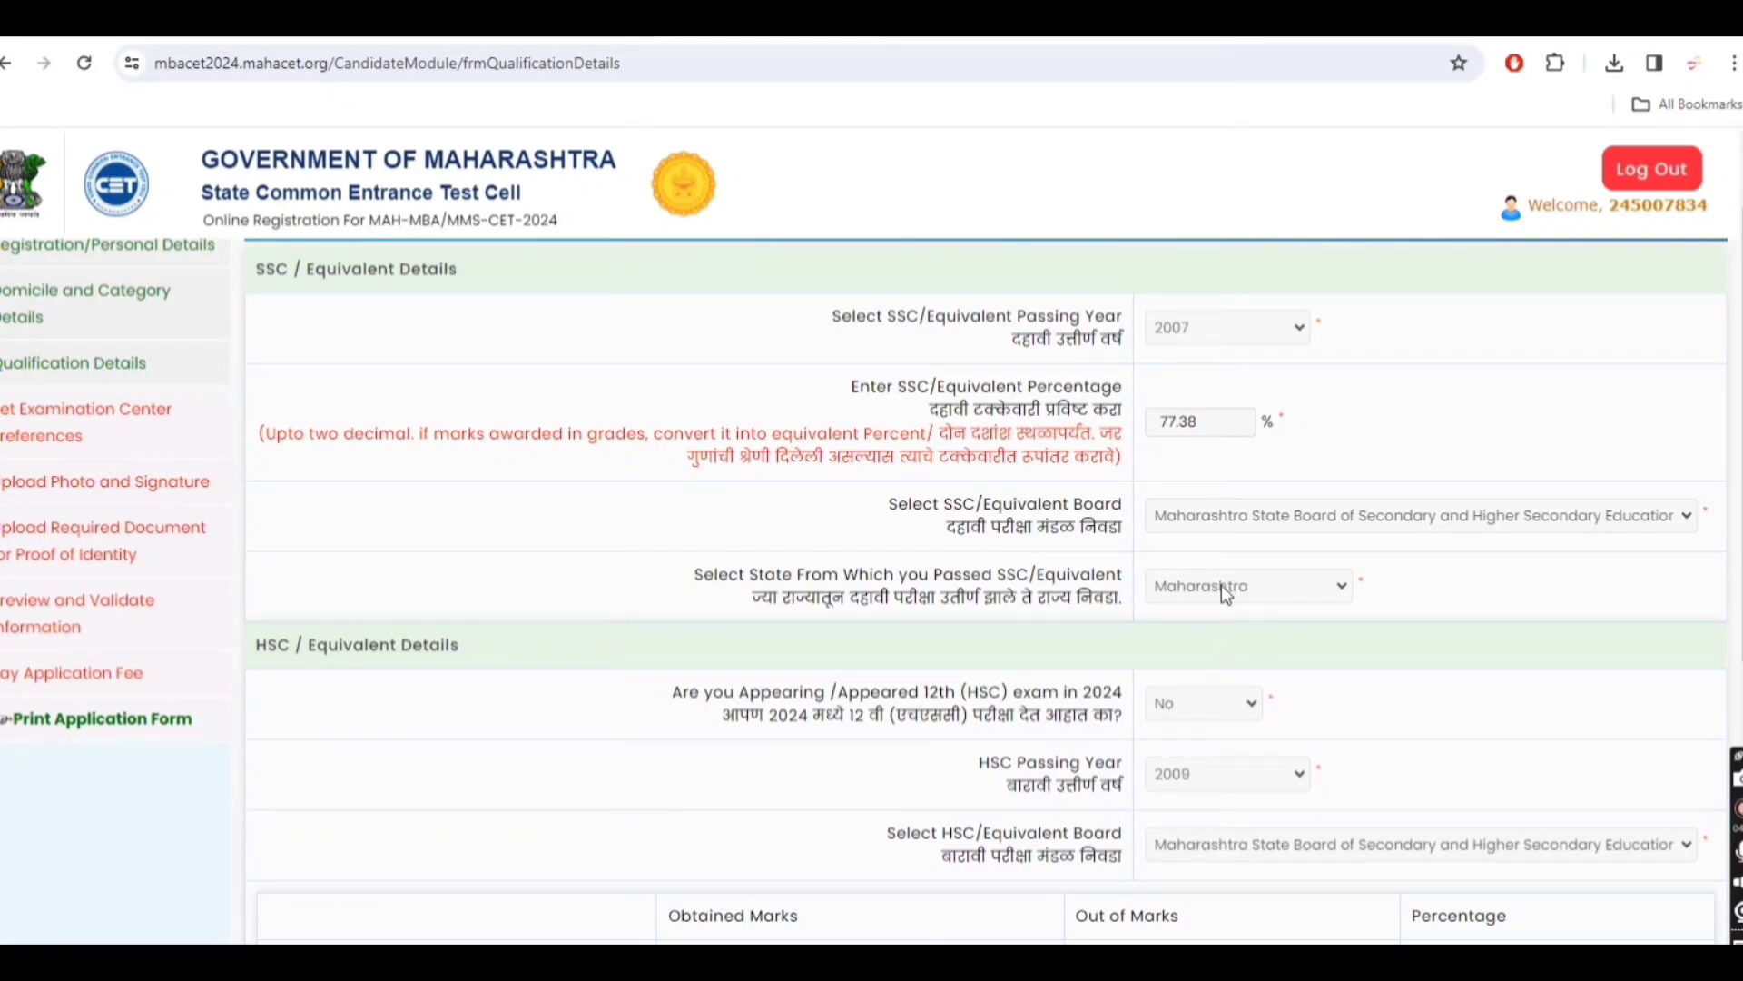
scroll(1222, 585, down, 2)
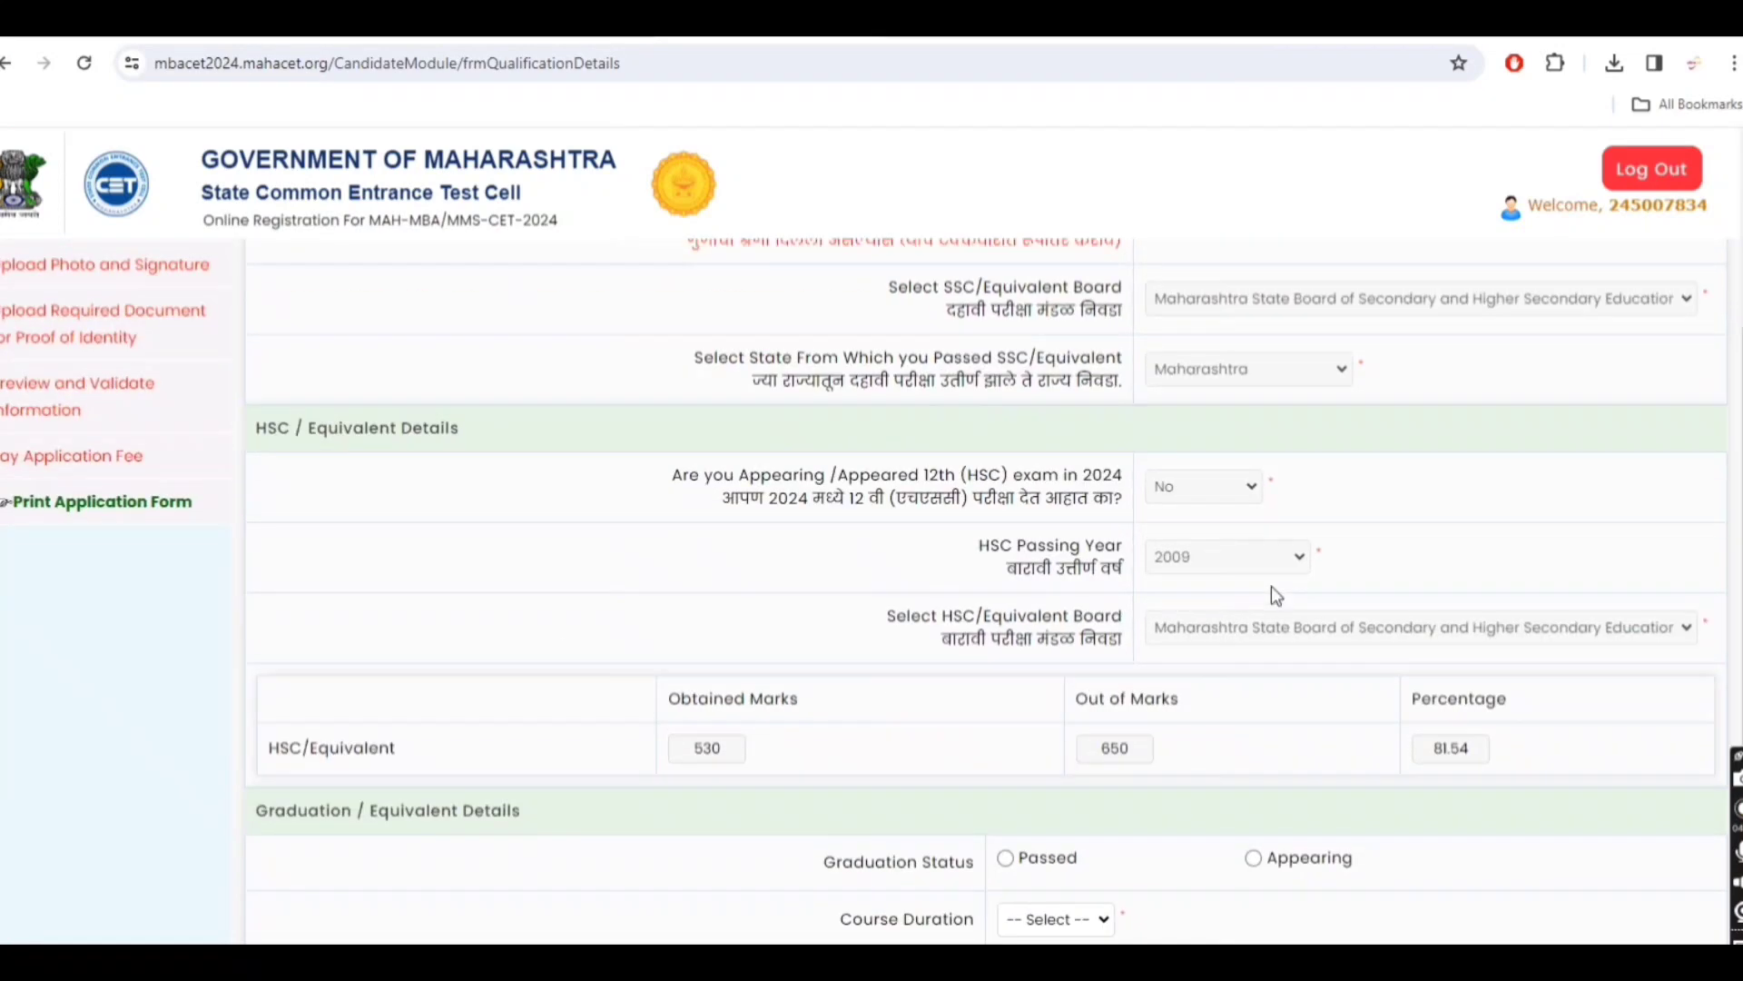
scroll(1276, 595, up, 1)
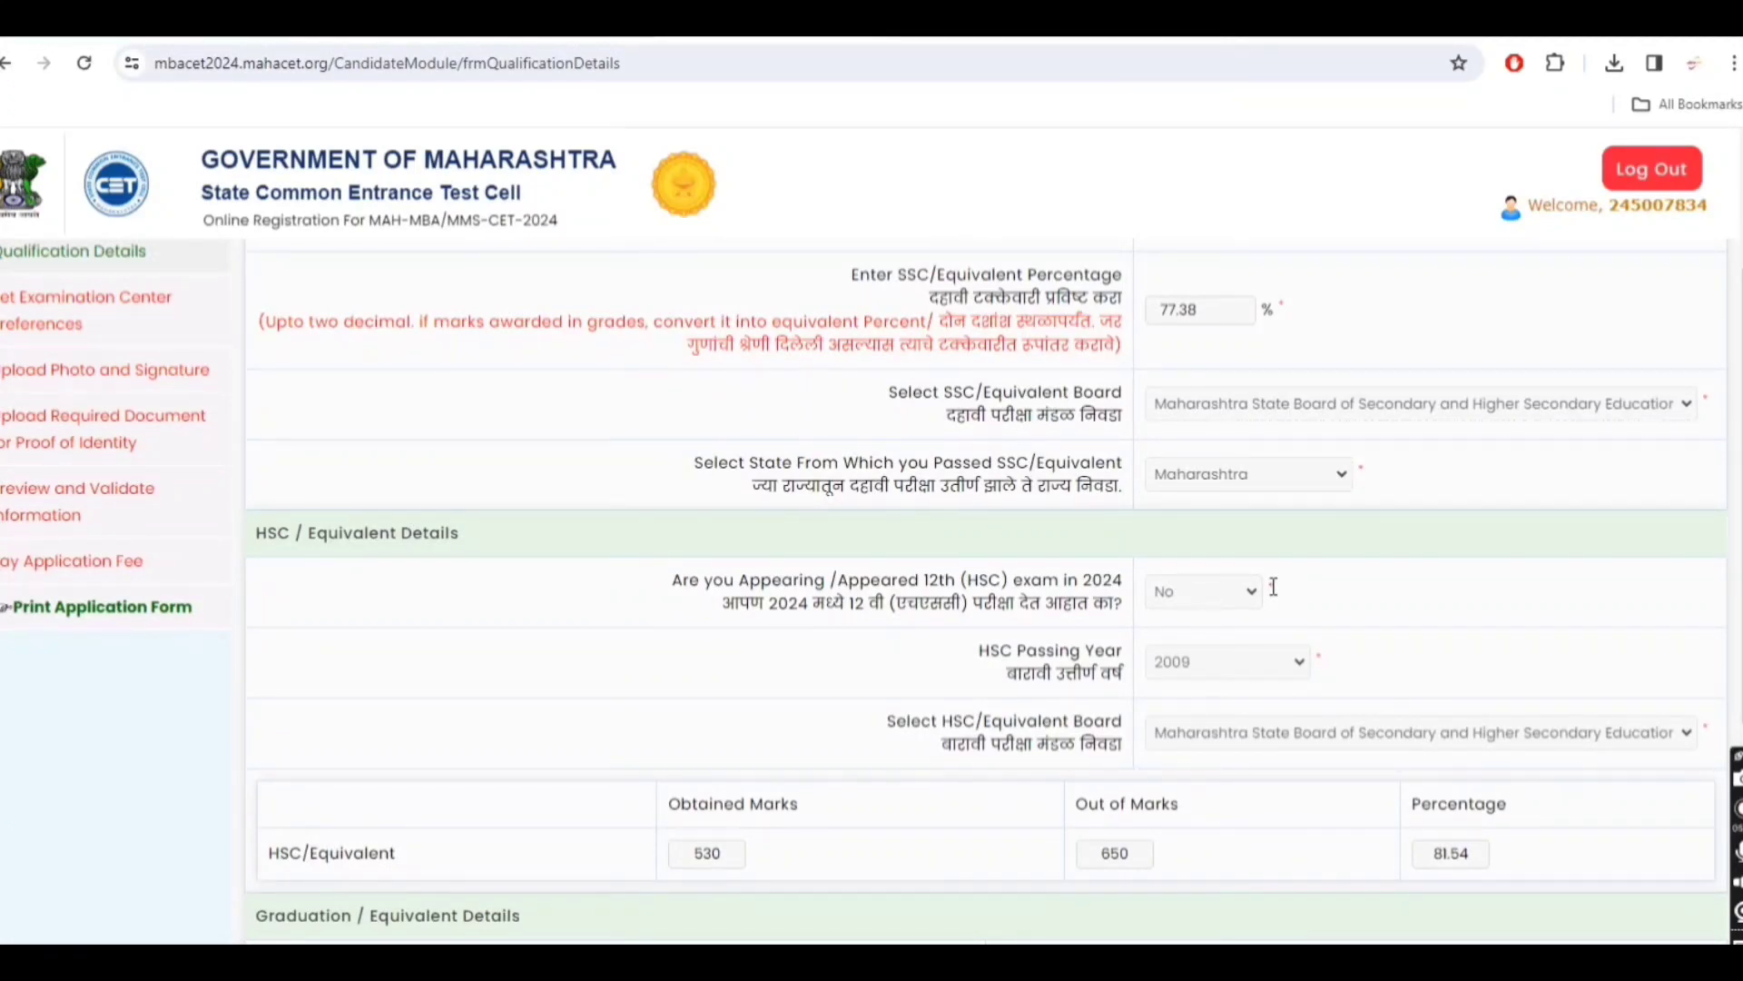
scroll(1274, 587, down, 2)
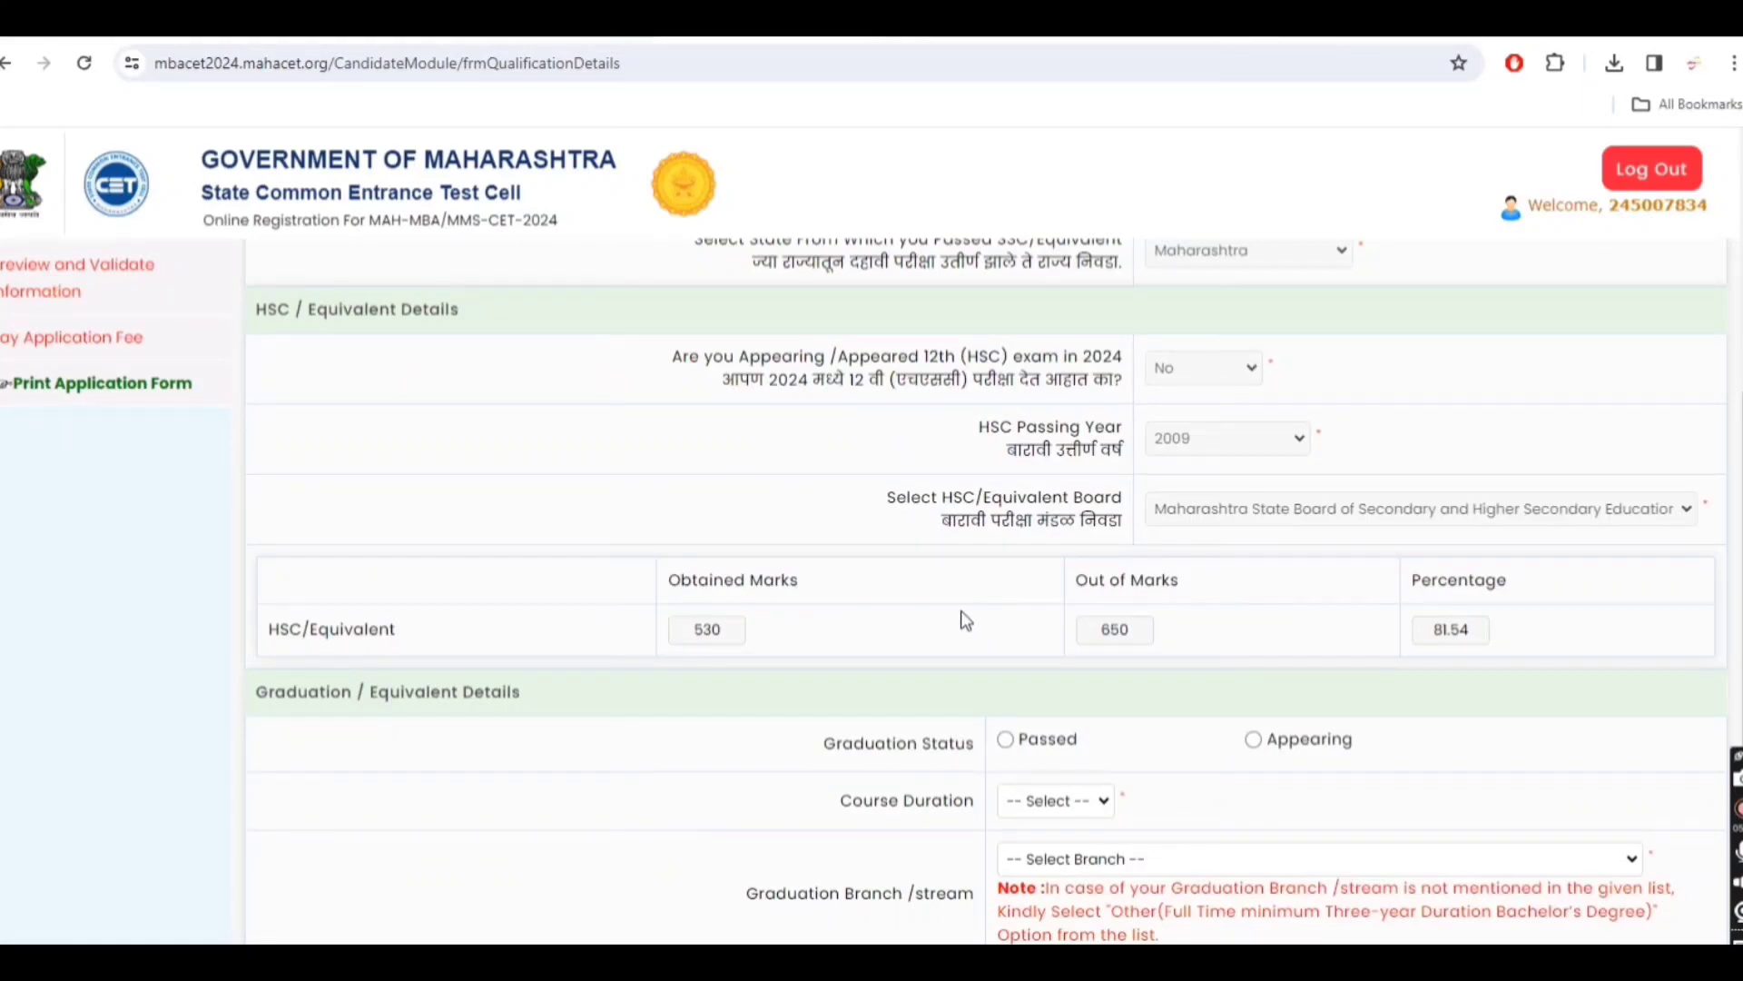
scroll(1035, 654, down, 2)
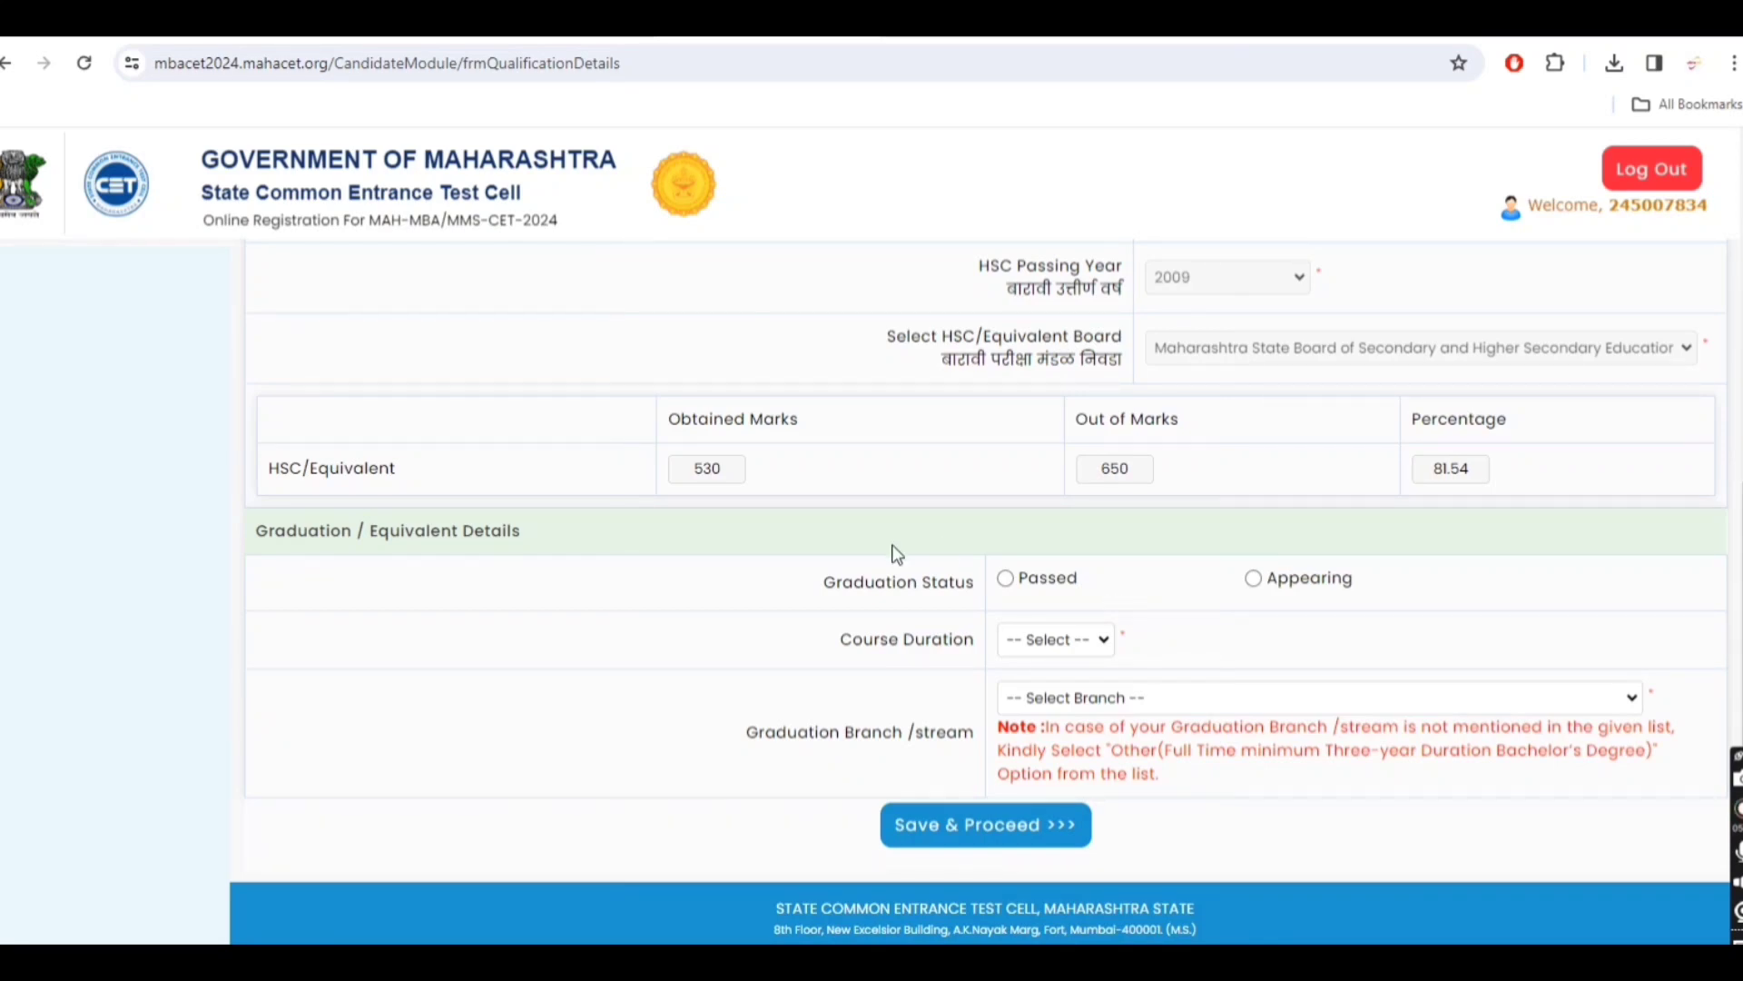
Step: Record graduation as Passed in 2023, a 3-year course, branch B.E
click(1005, 577)
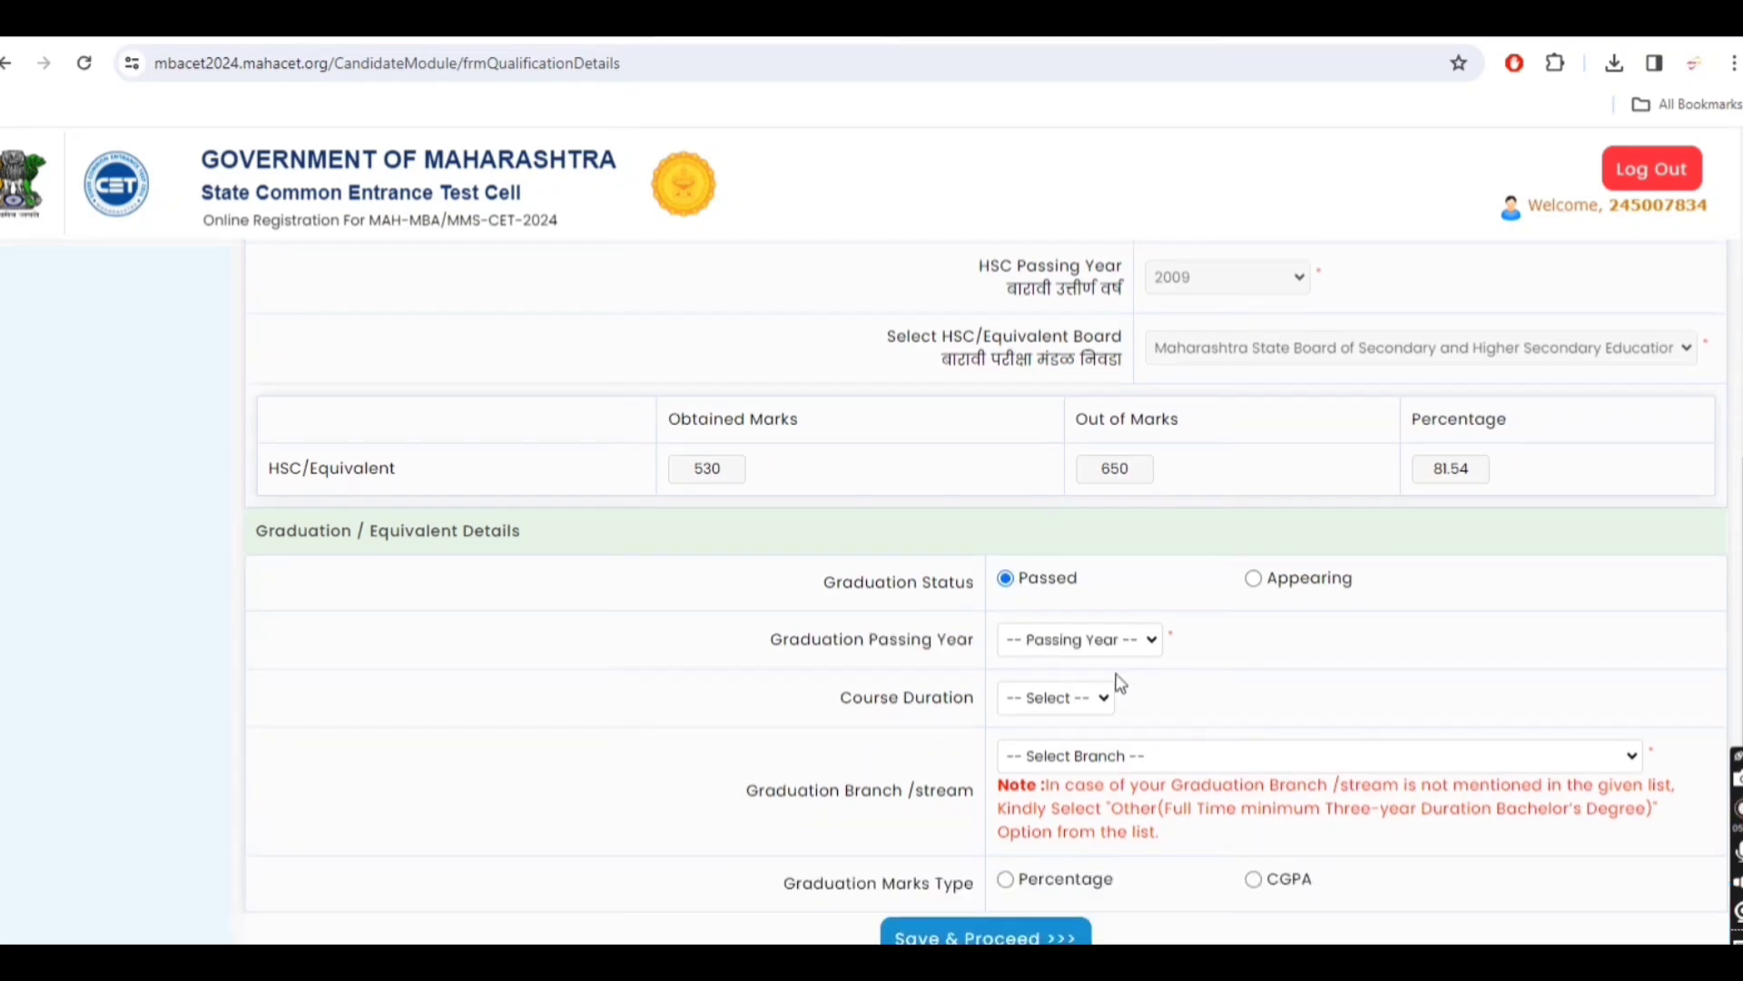
click(1113, 641)
click(1047, 214)
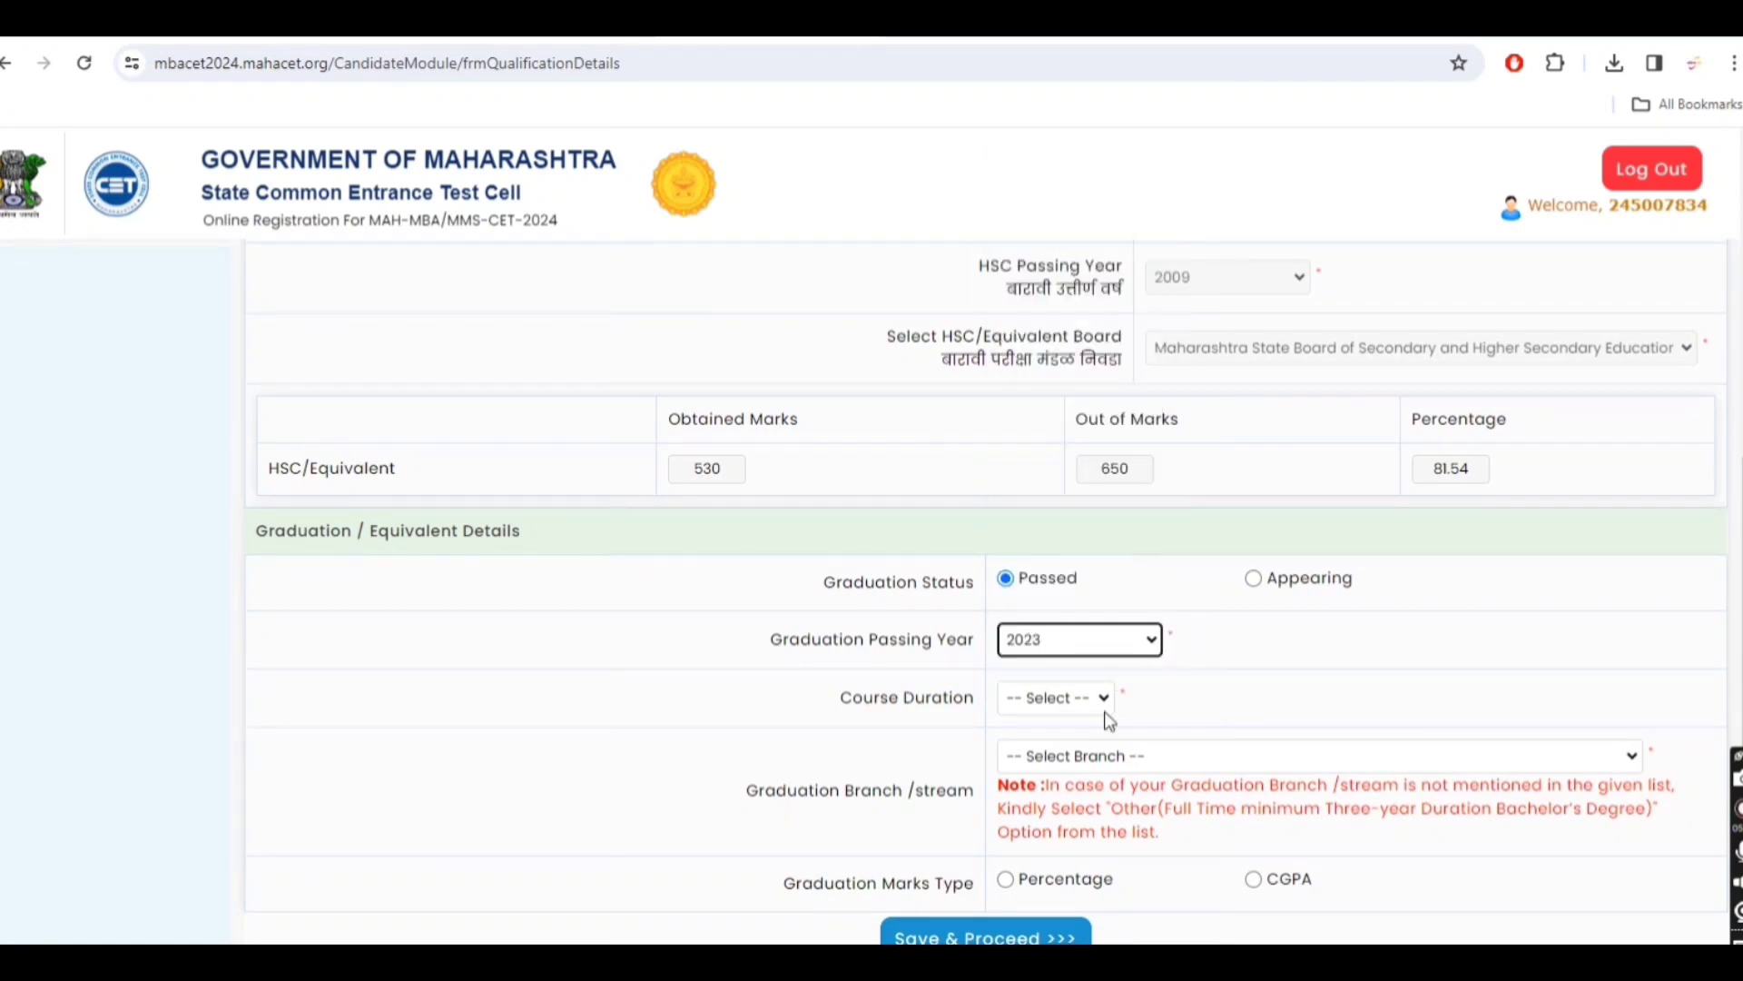
click(1098, 710)
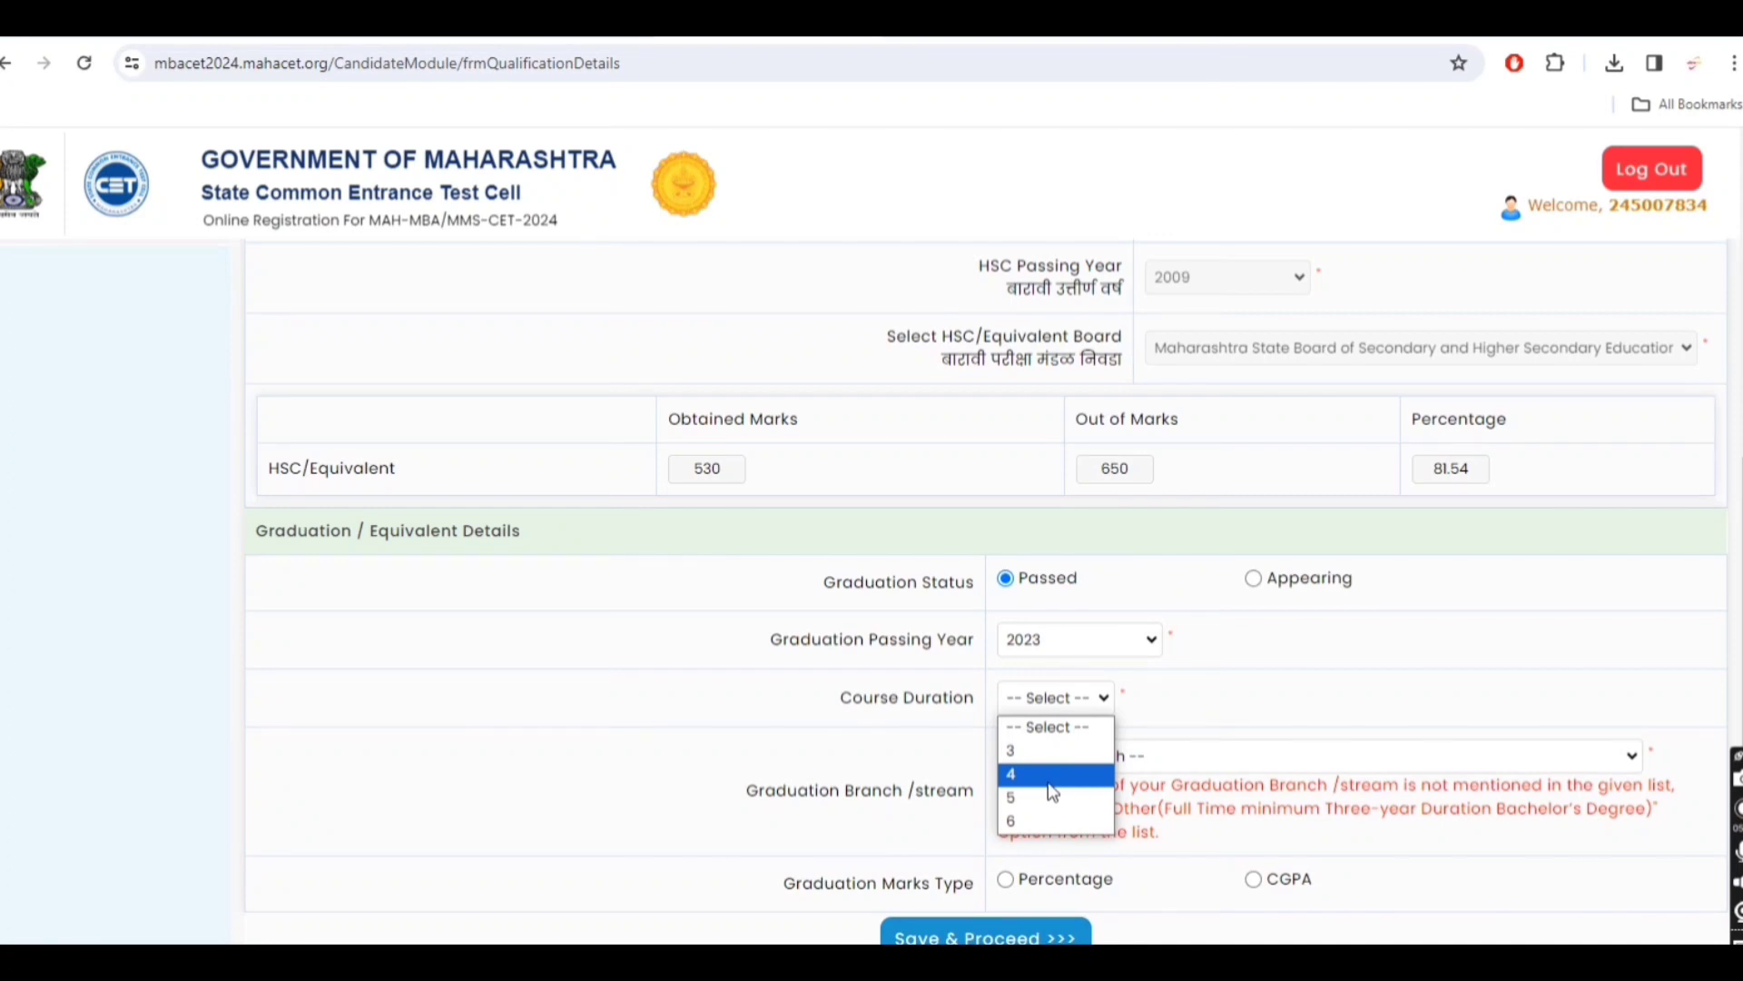
click(1044, 752)
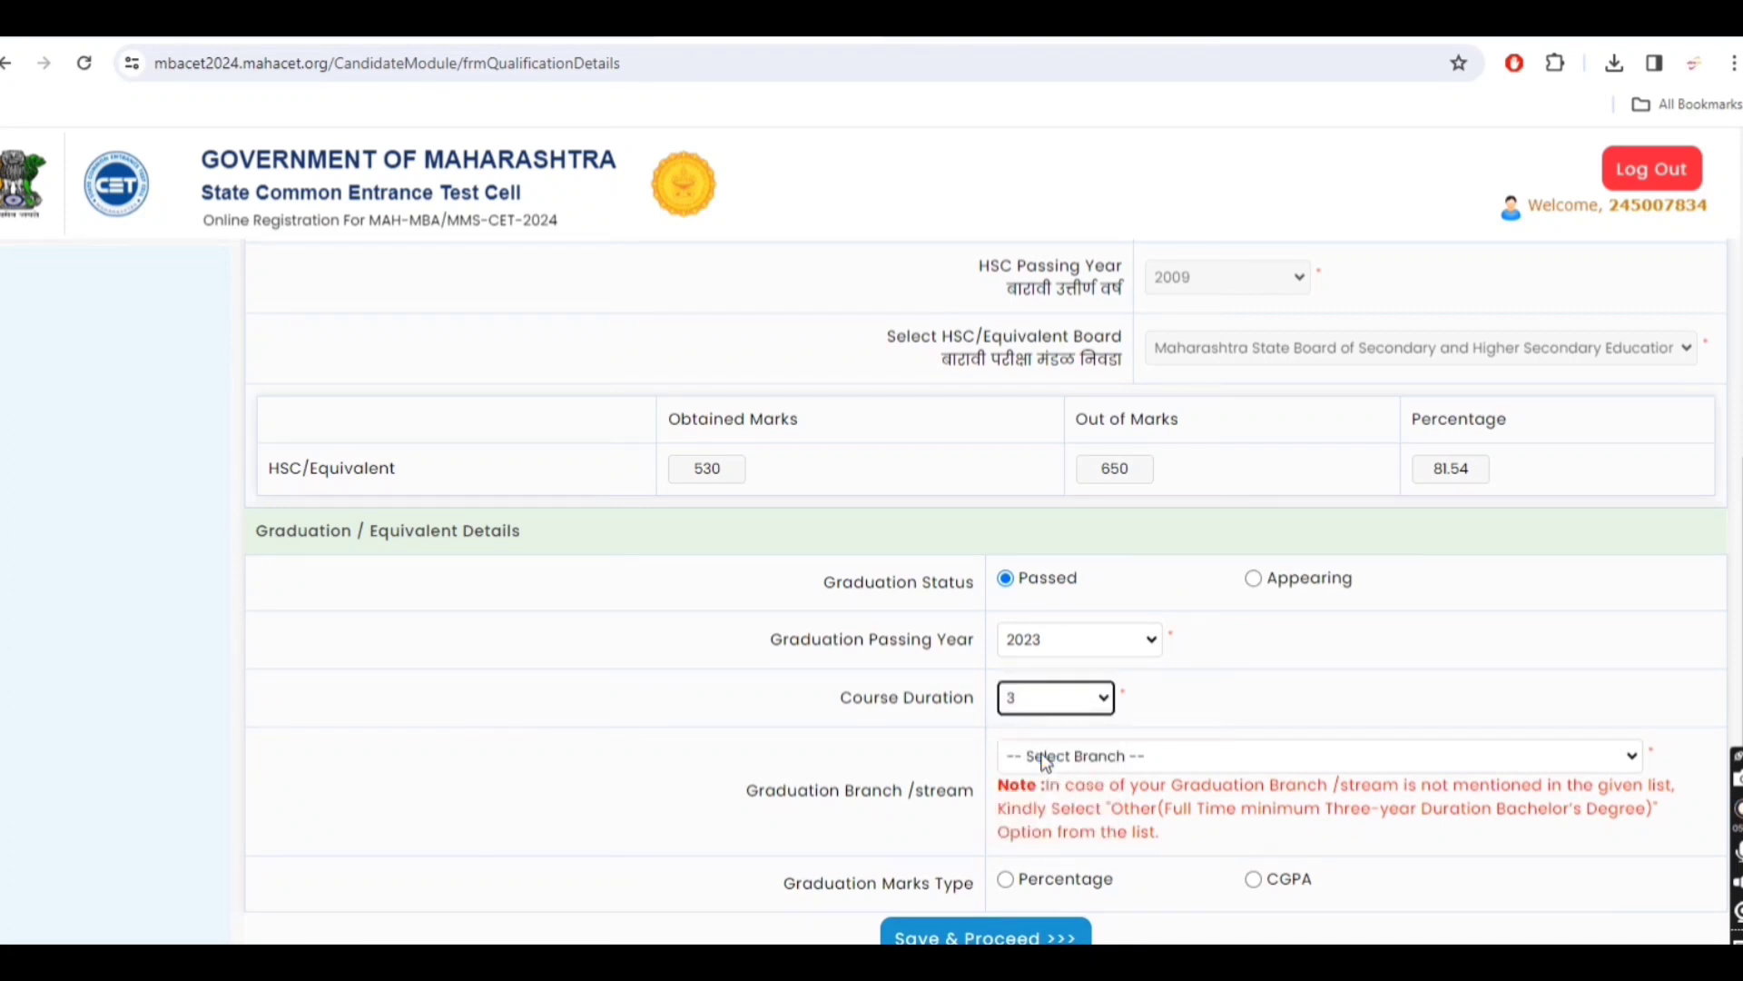
click(1237, 754)
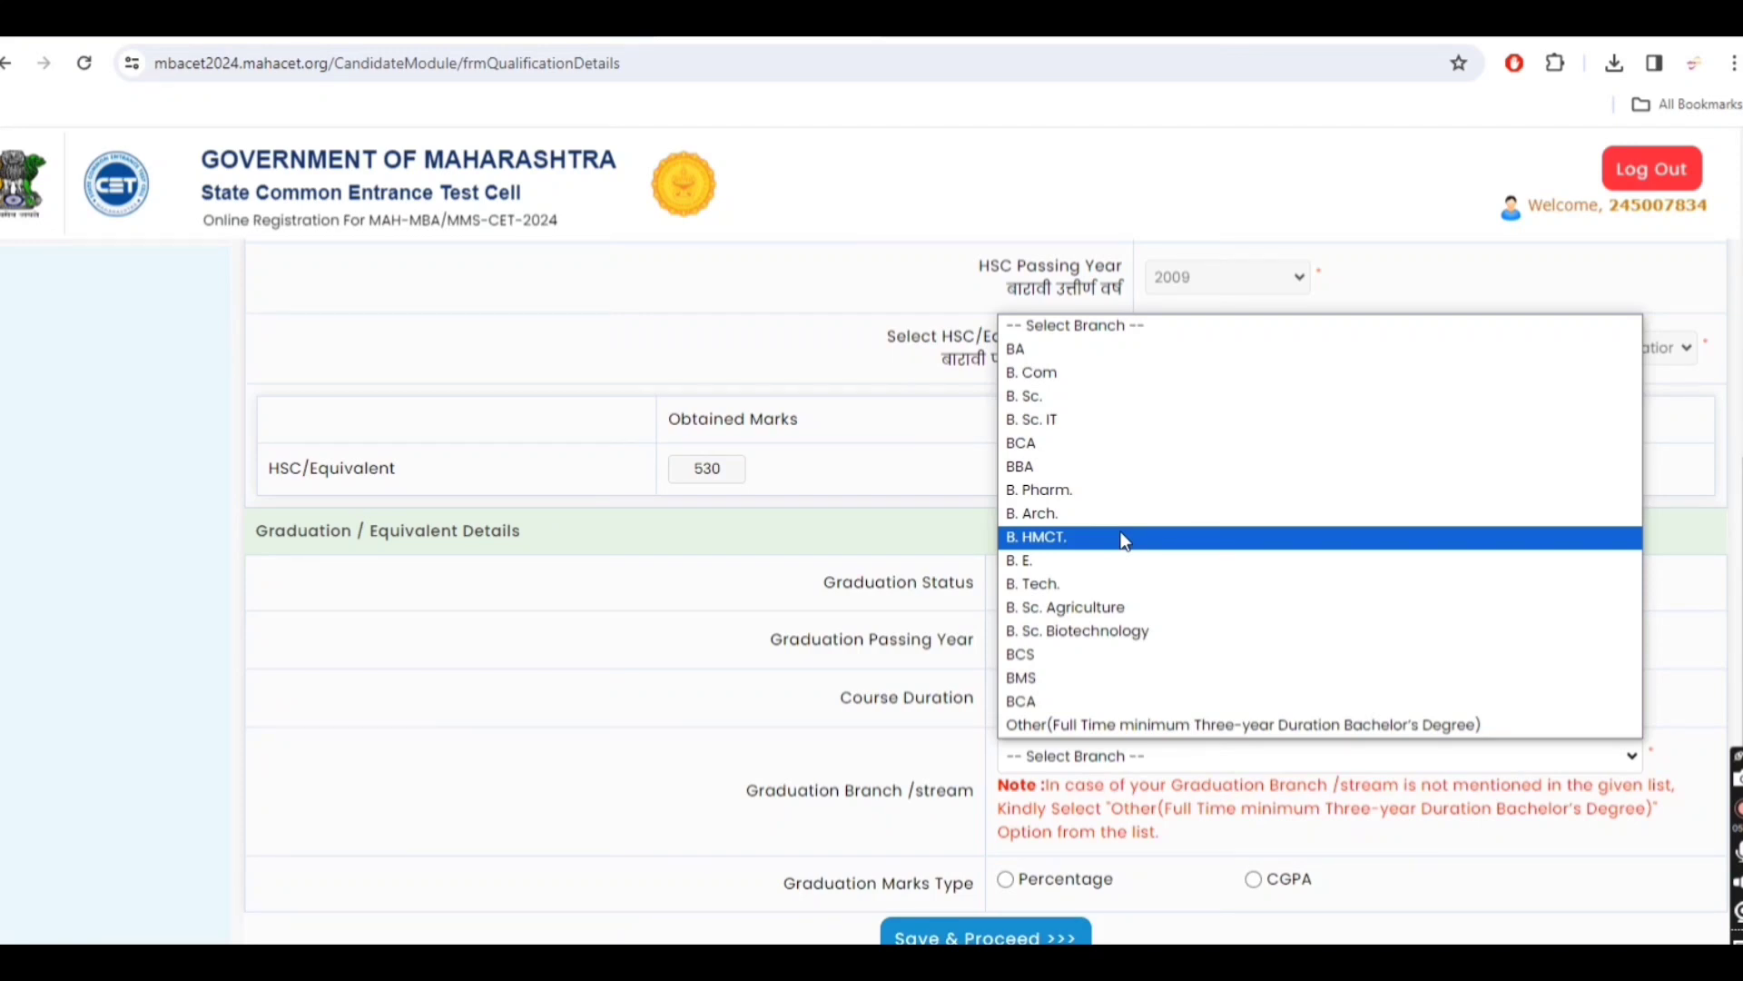
click(1124, 560)
Step: Enter graduation marks as a percentage, 800 of 1000, with First Class, and save
scroll(1103, 574, down, 1)
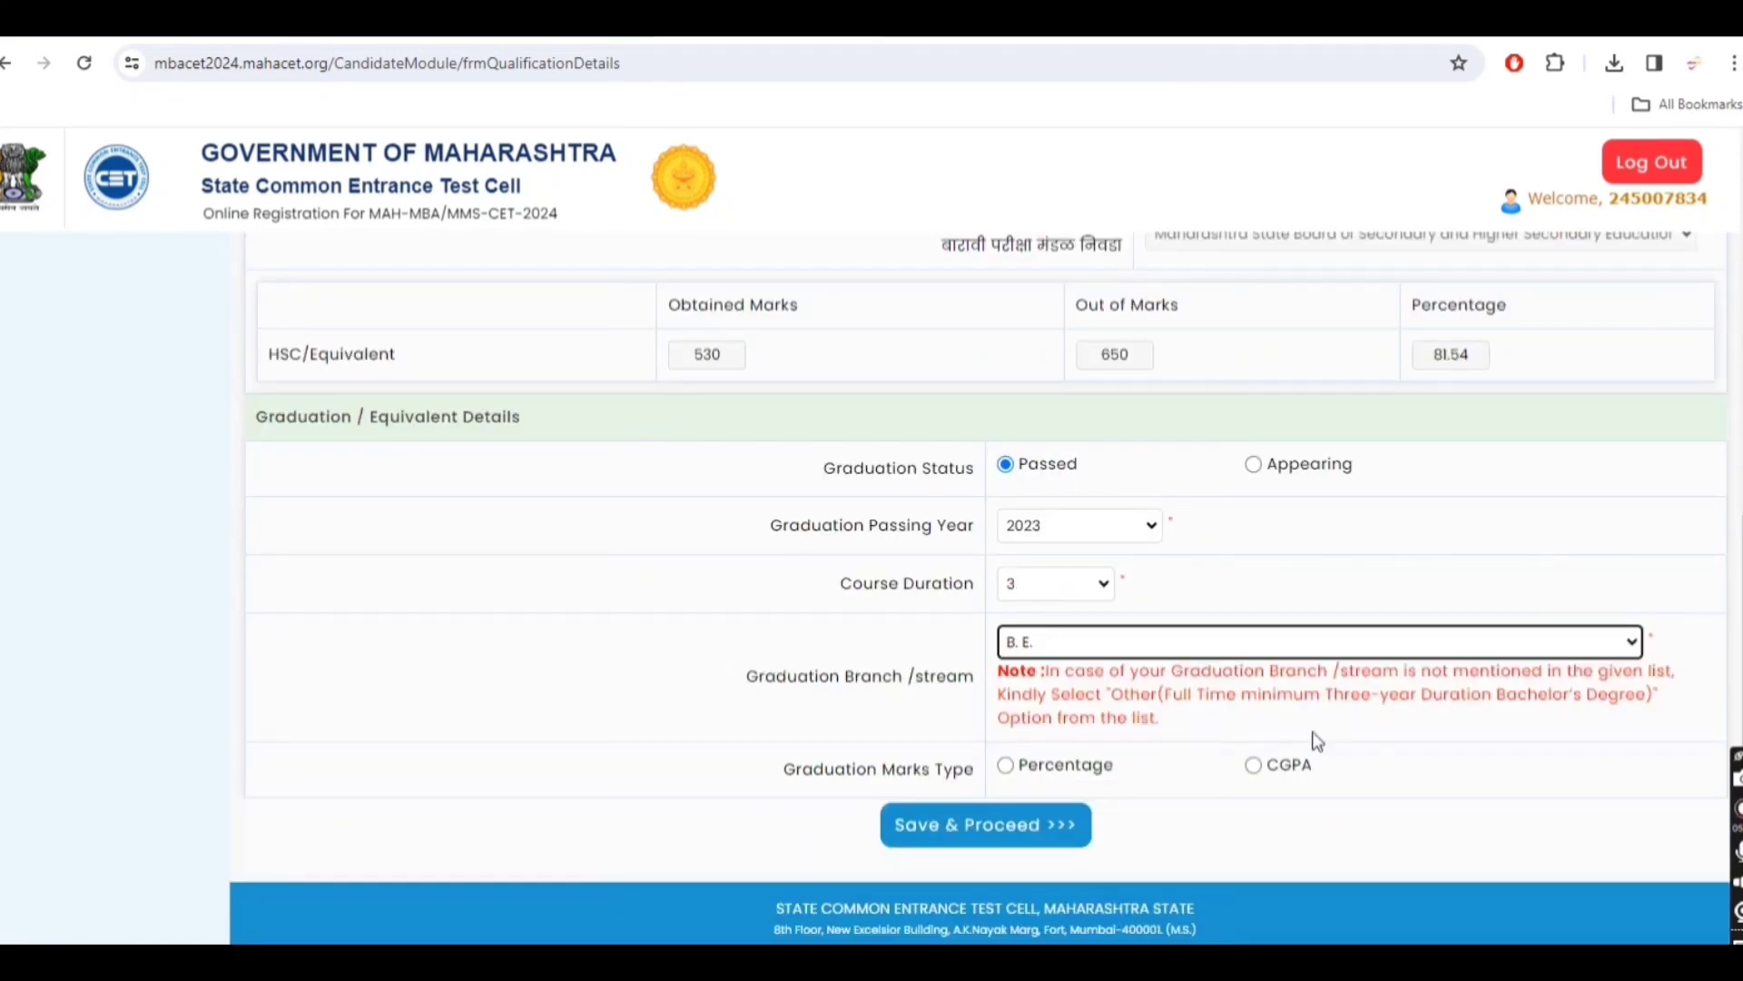
click(1006, 765)
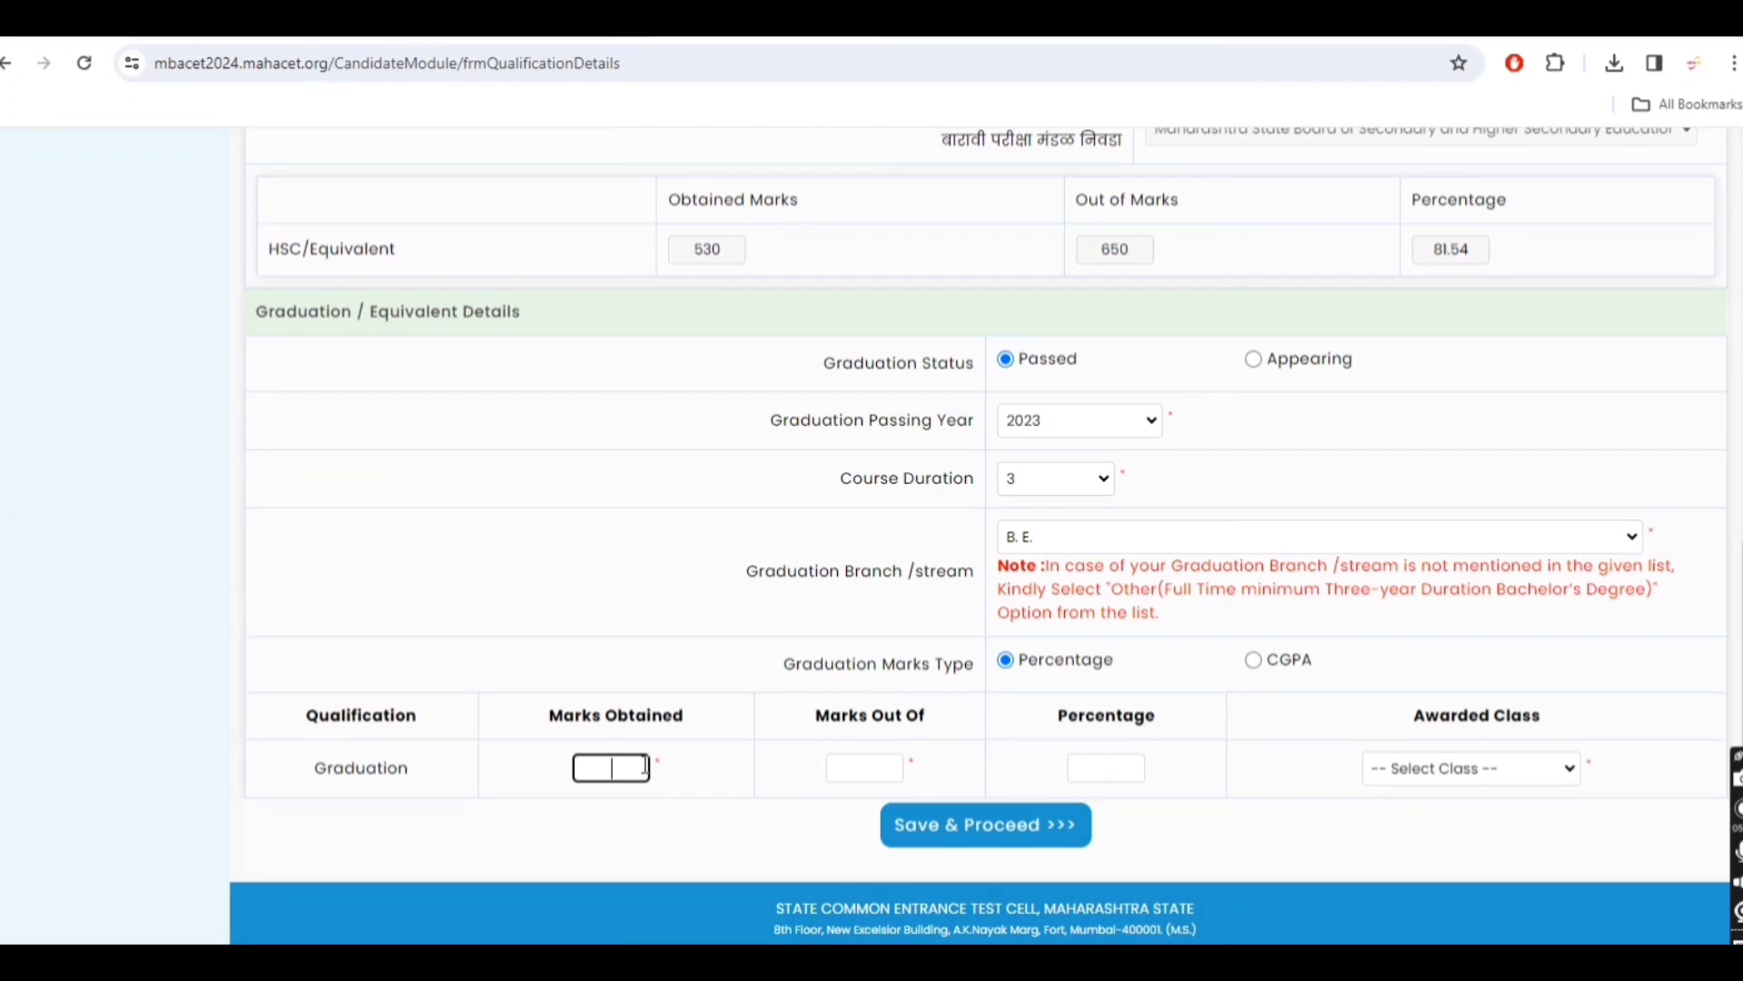
click(1526, 772)
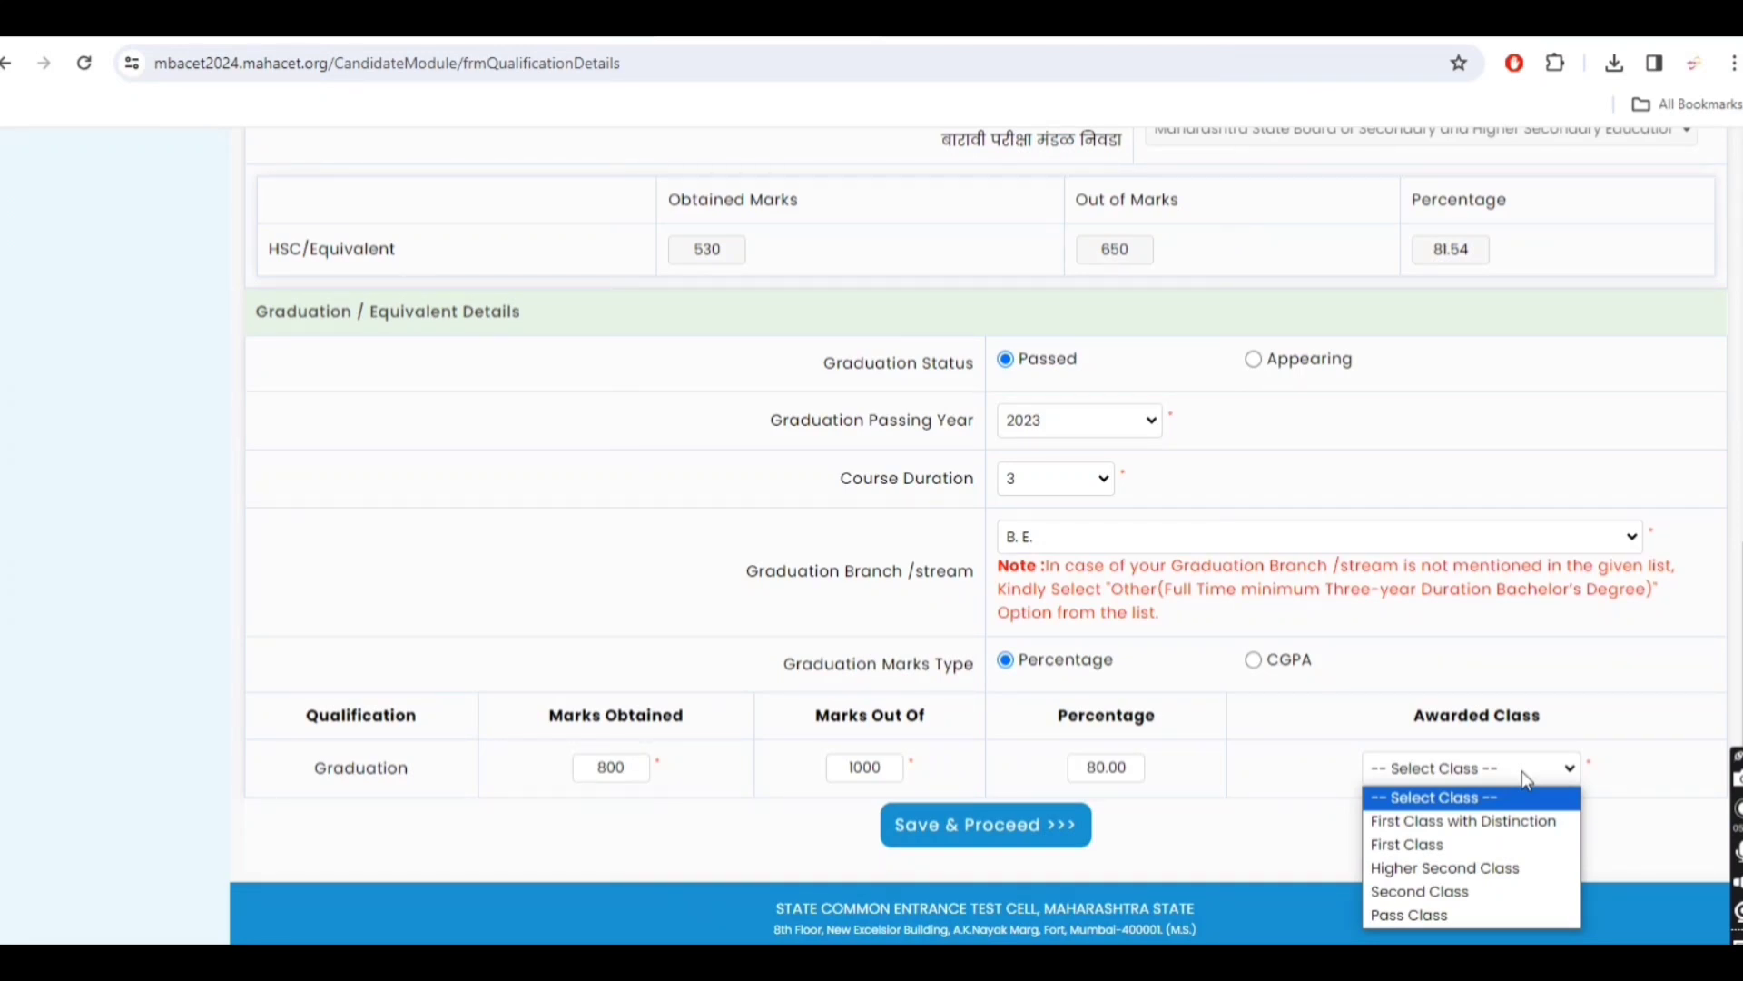
click(1495, 844)
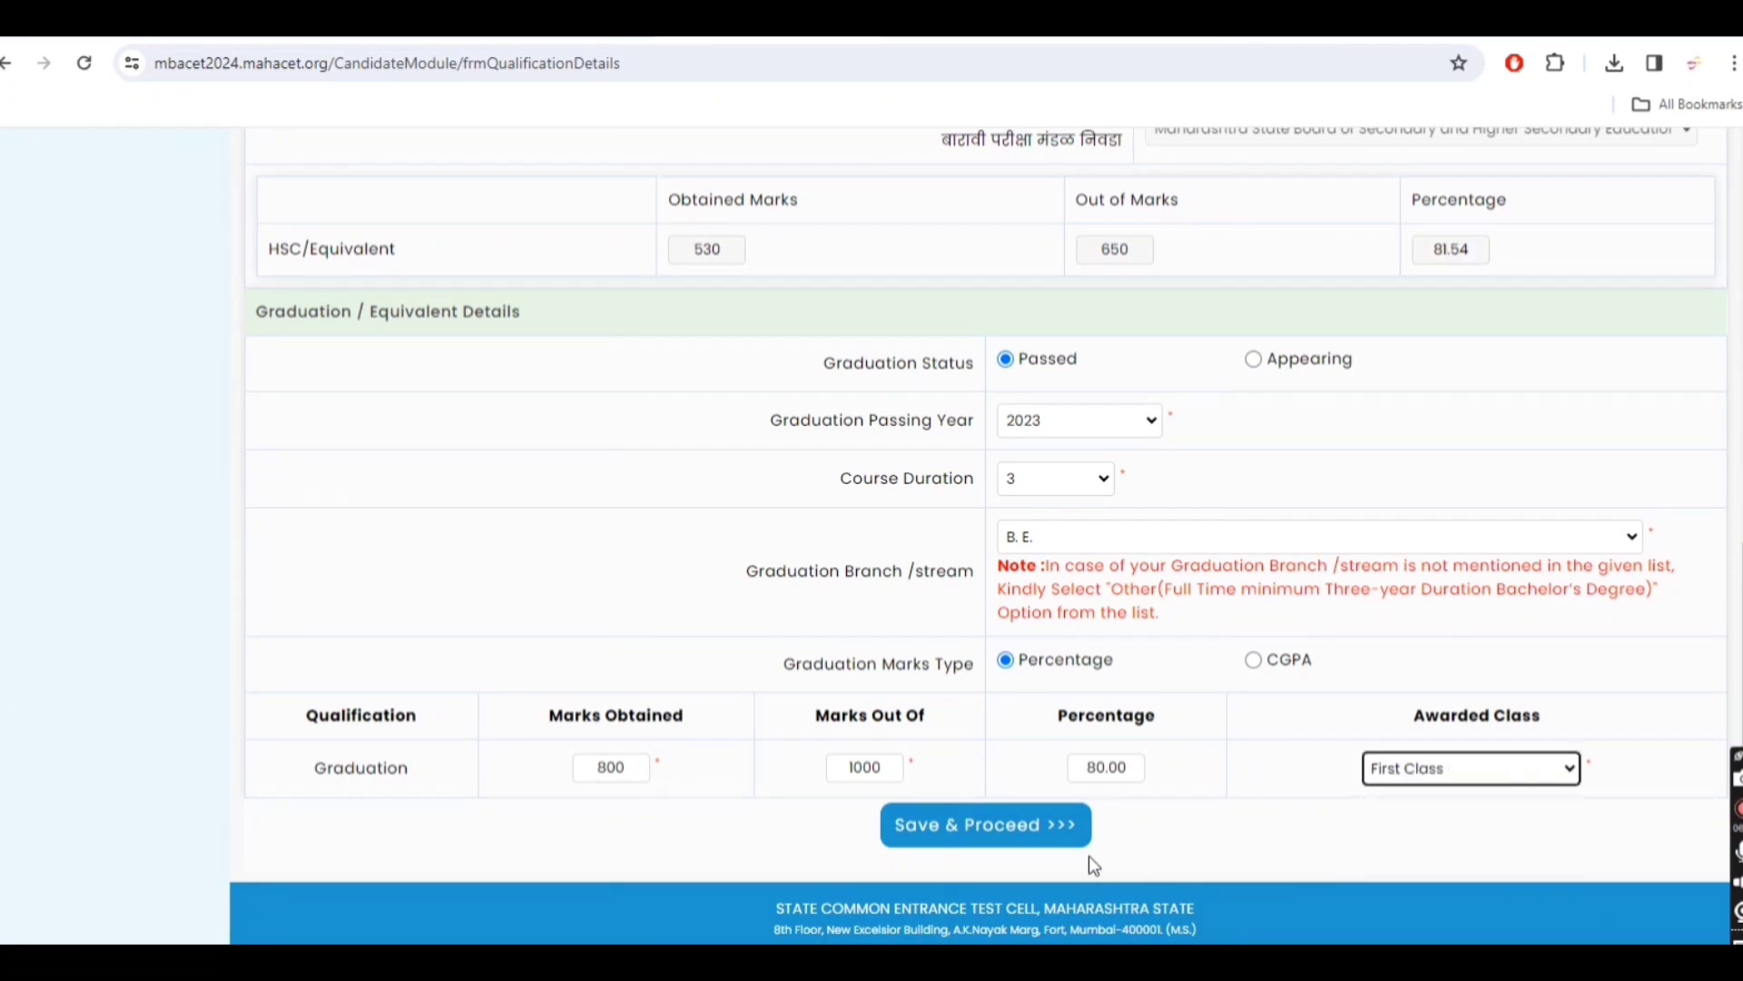
click(1042, 852)
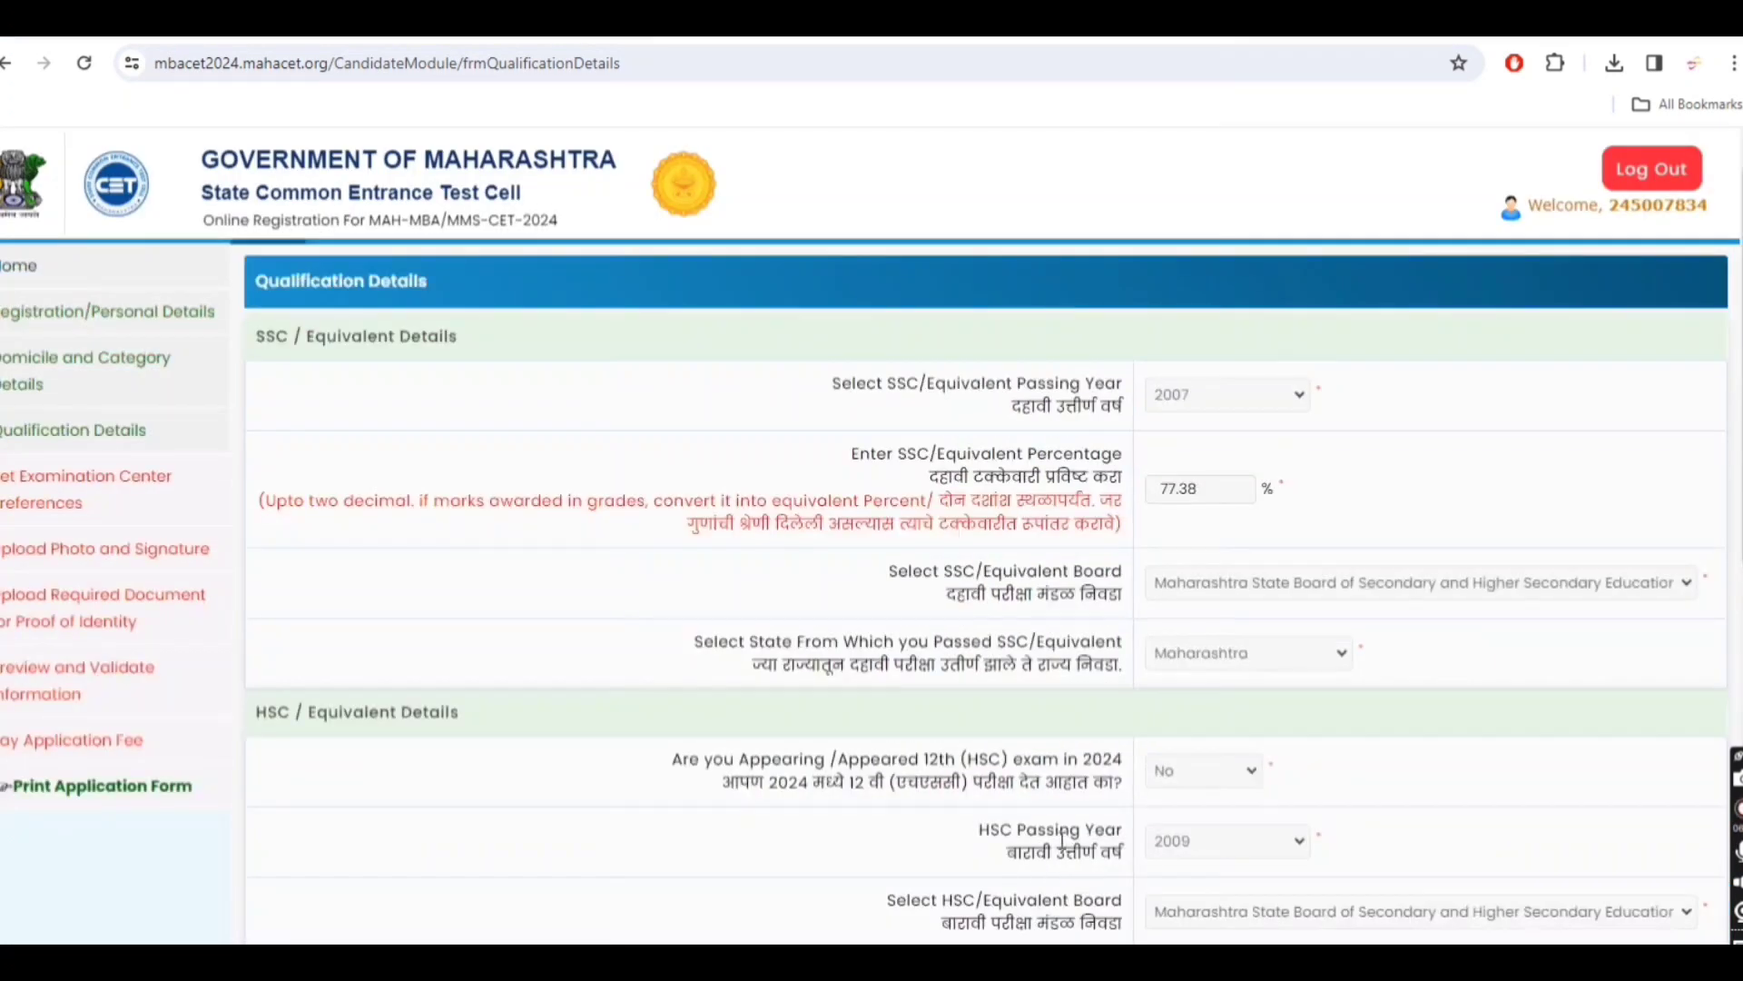
Step: Change graduation status to Appearing with a 4-year B. E. course, then Save & Proceed
scroll(1241, 646, down, 8)
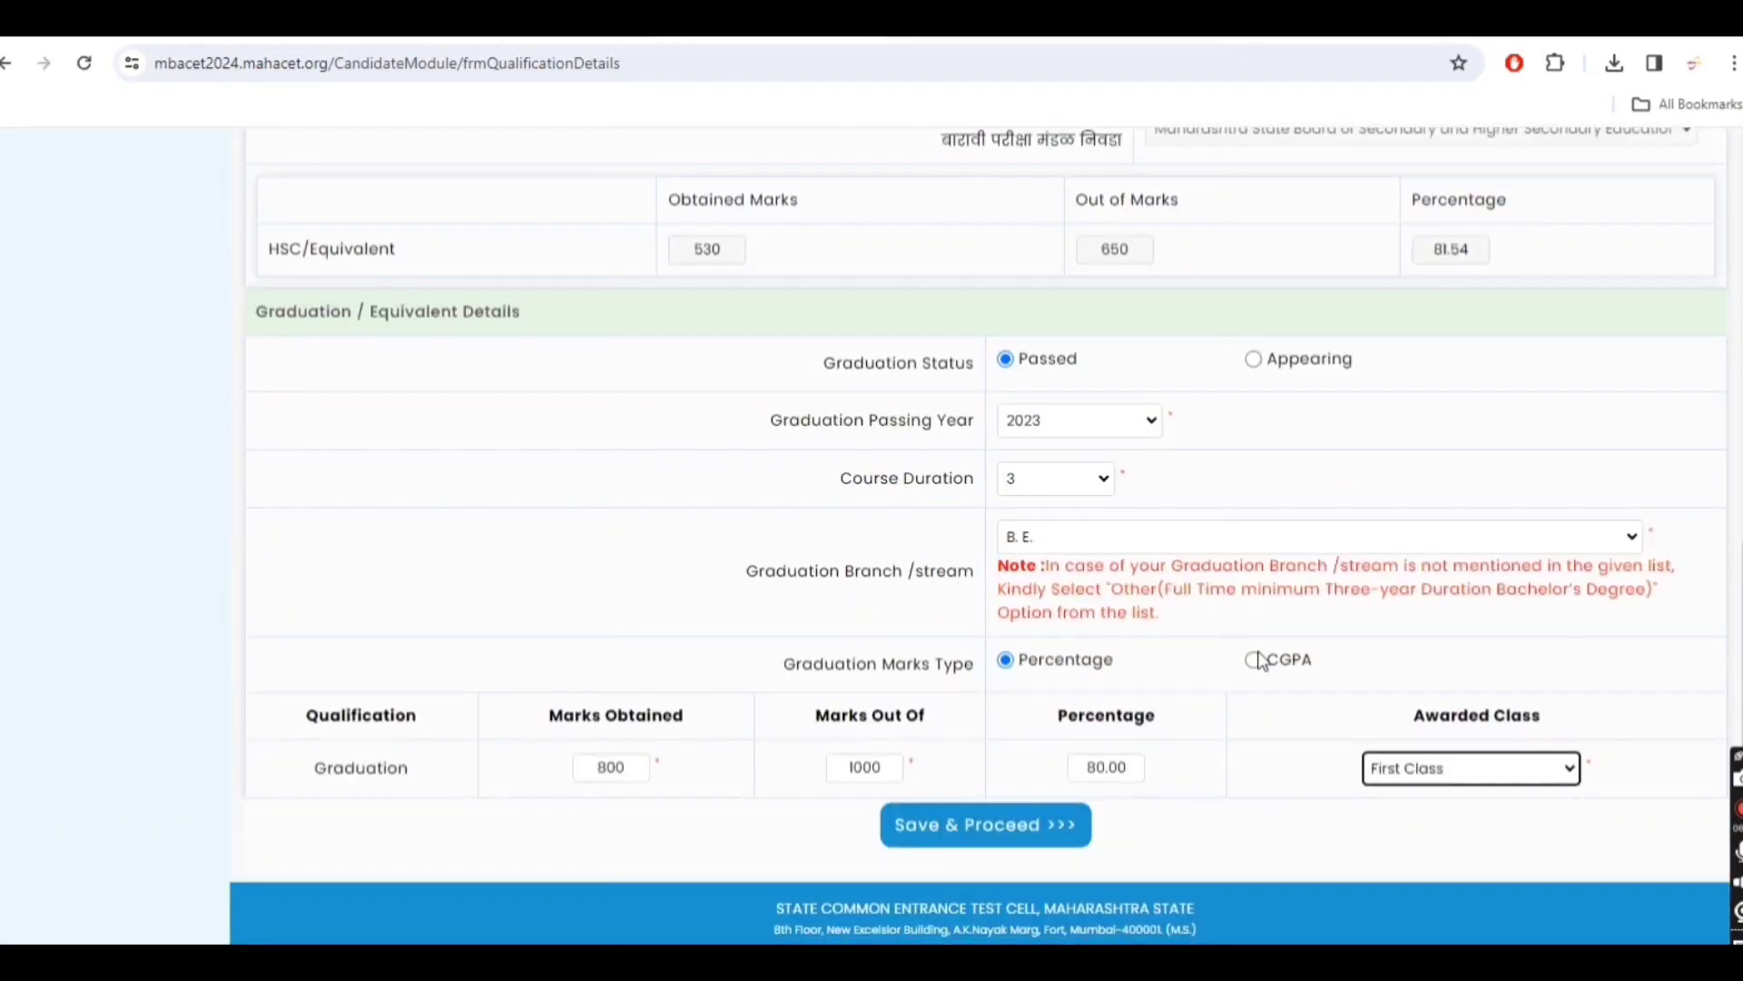
click(1254, 360)
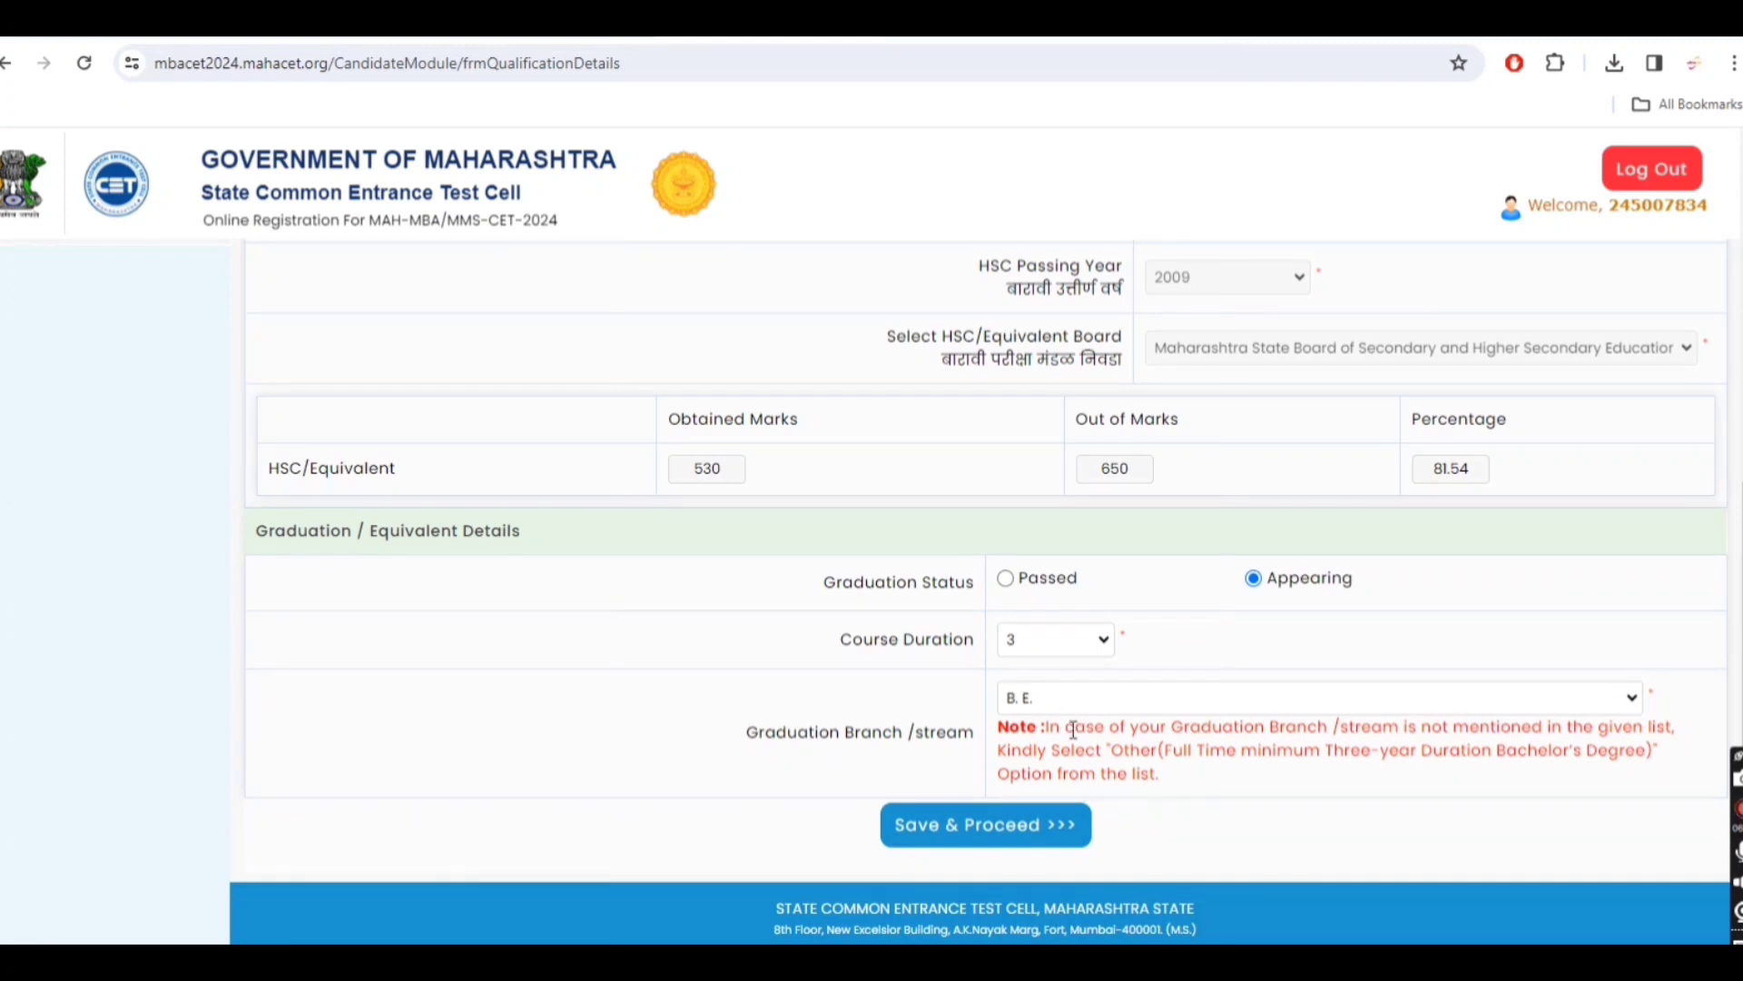
click(1075, 639)
click(1079, 646)
click(1063, 640)
click(1070, 713)
click(1104, 699)
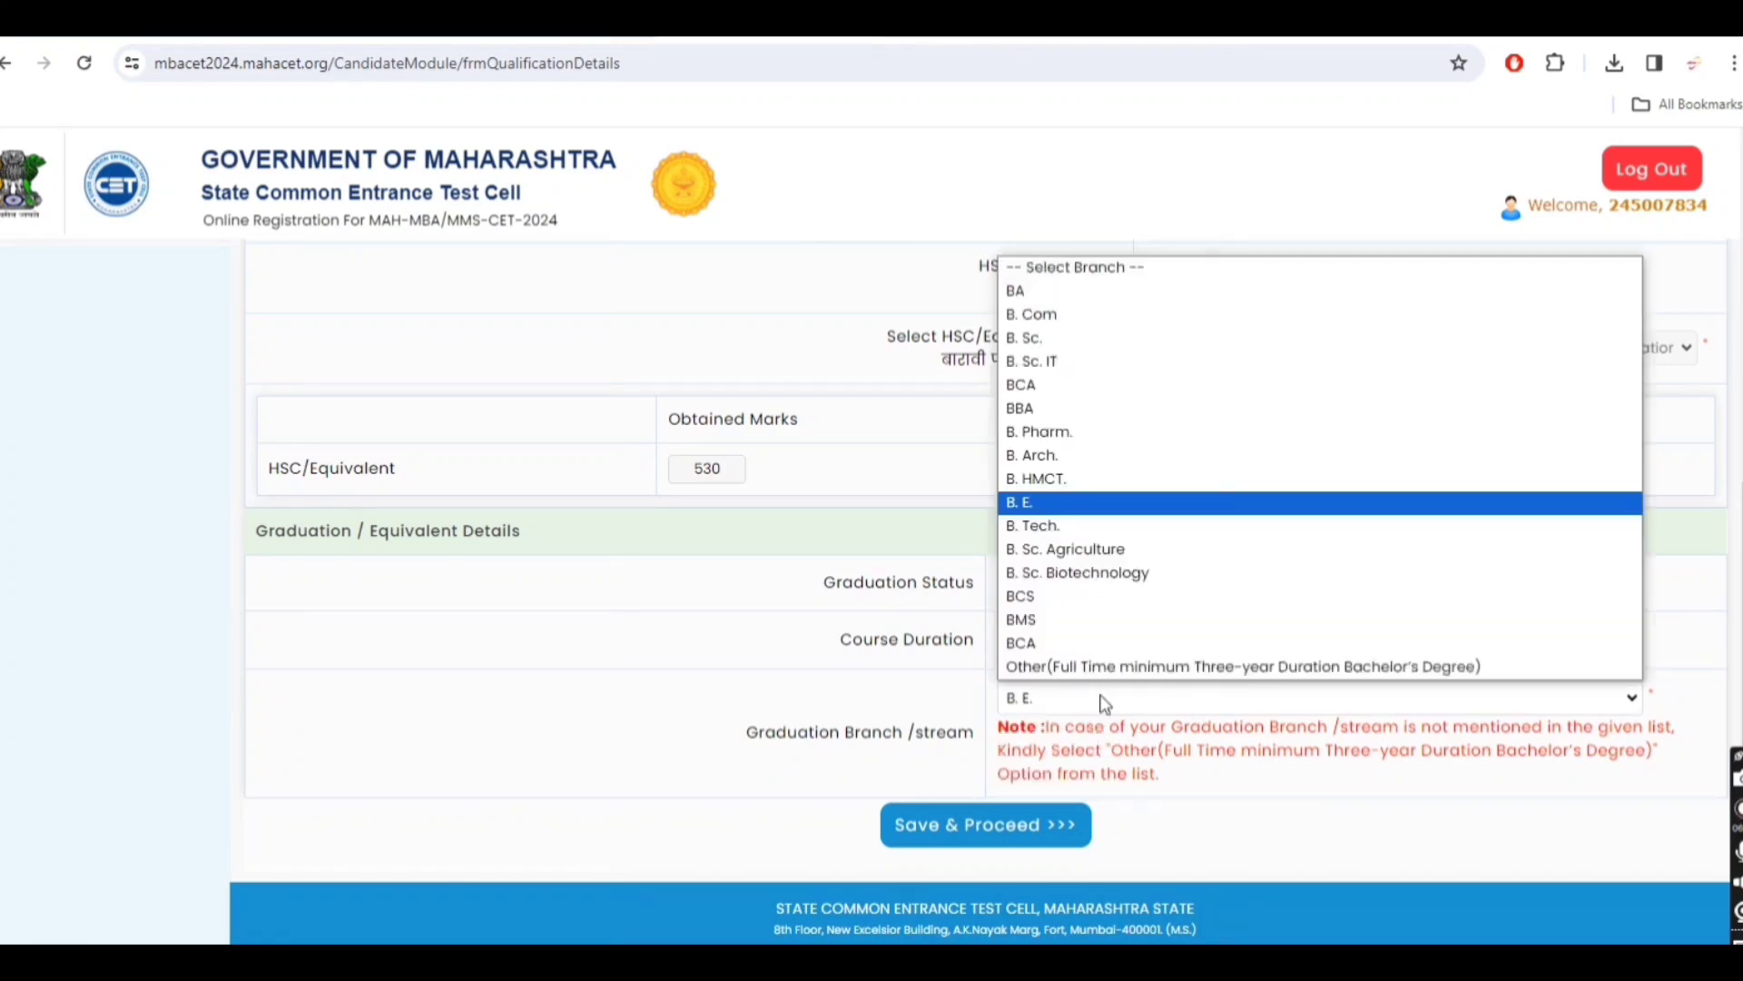
click(1181, 777)
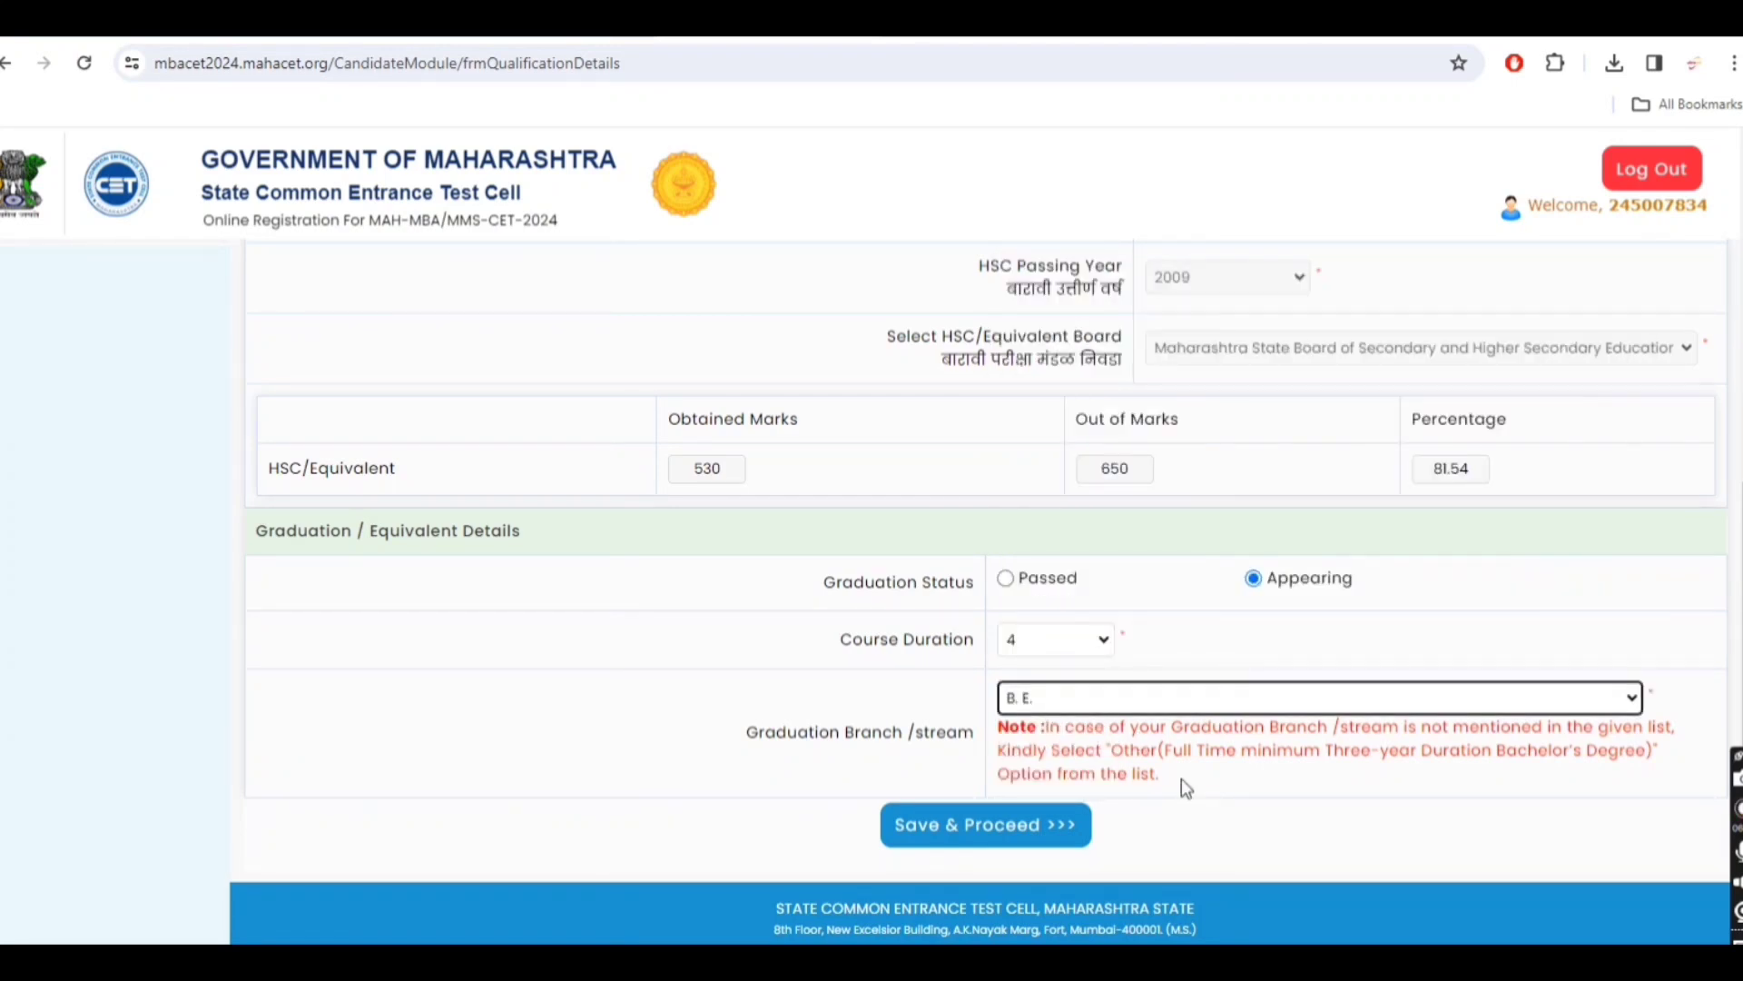
scroll(1180, 777, up, 1)
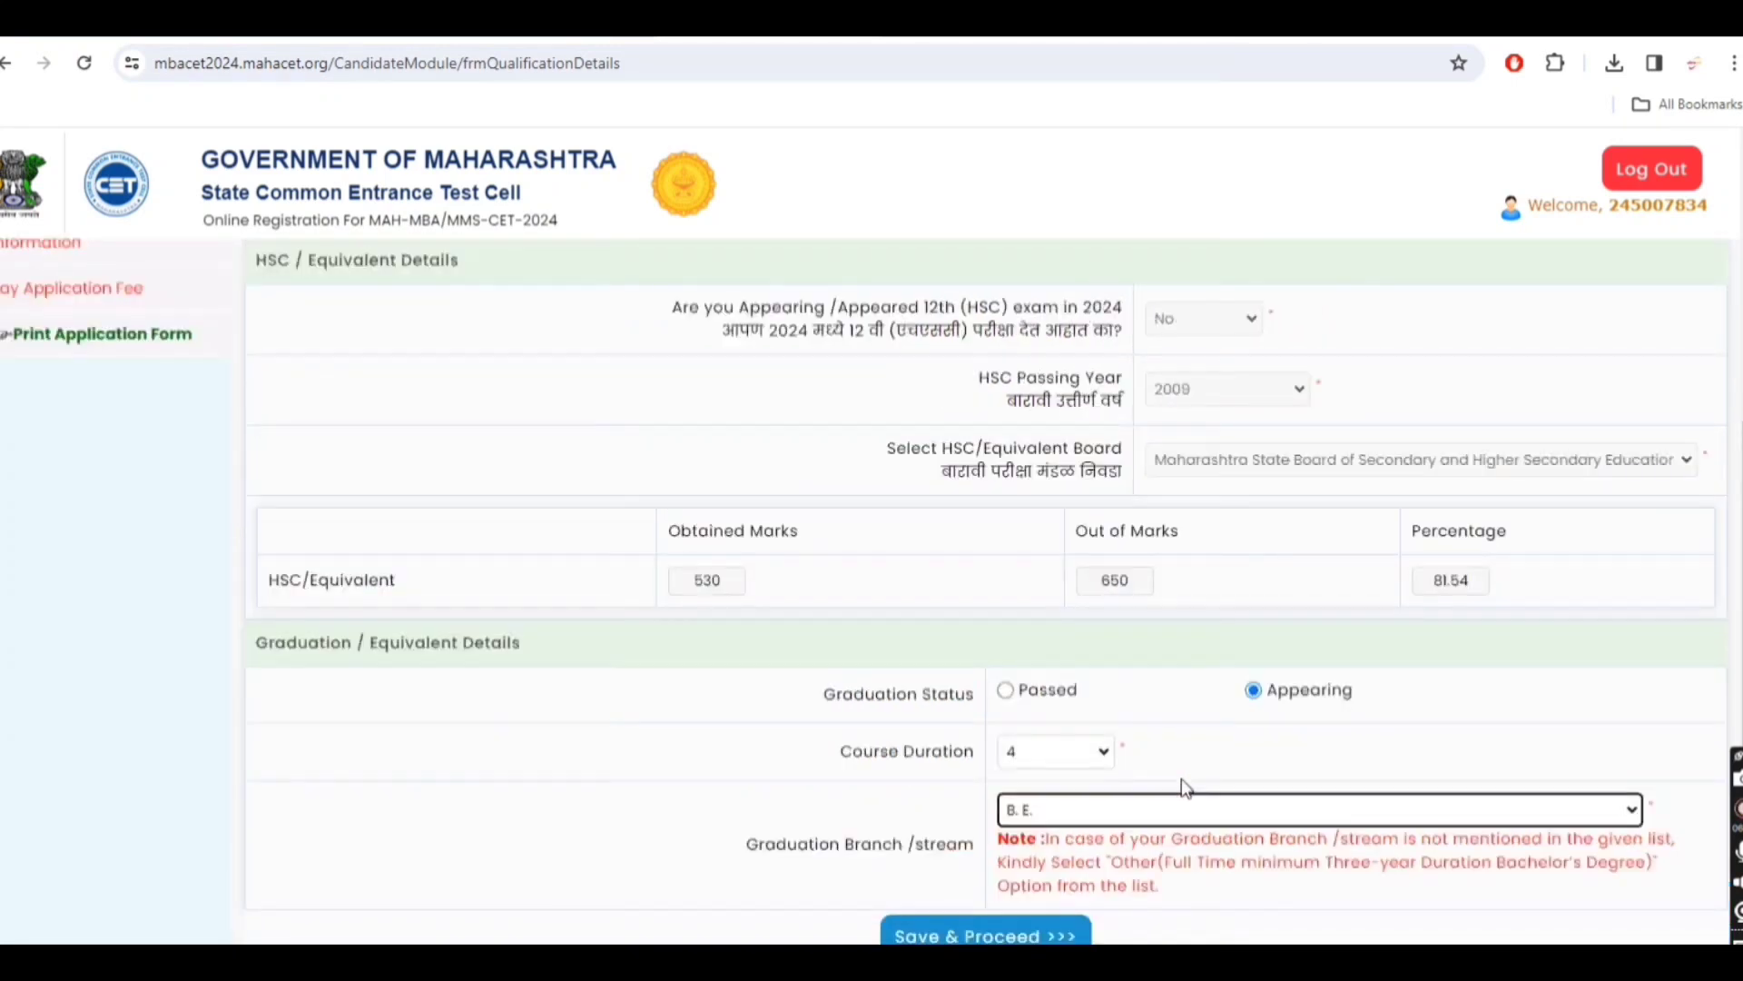
scroll(1180, 777, down, 1)
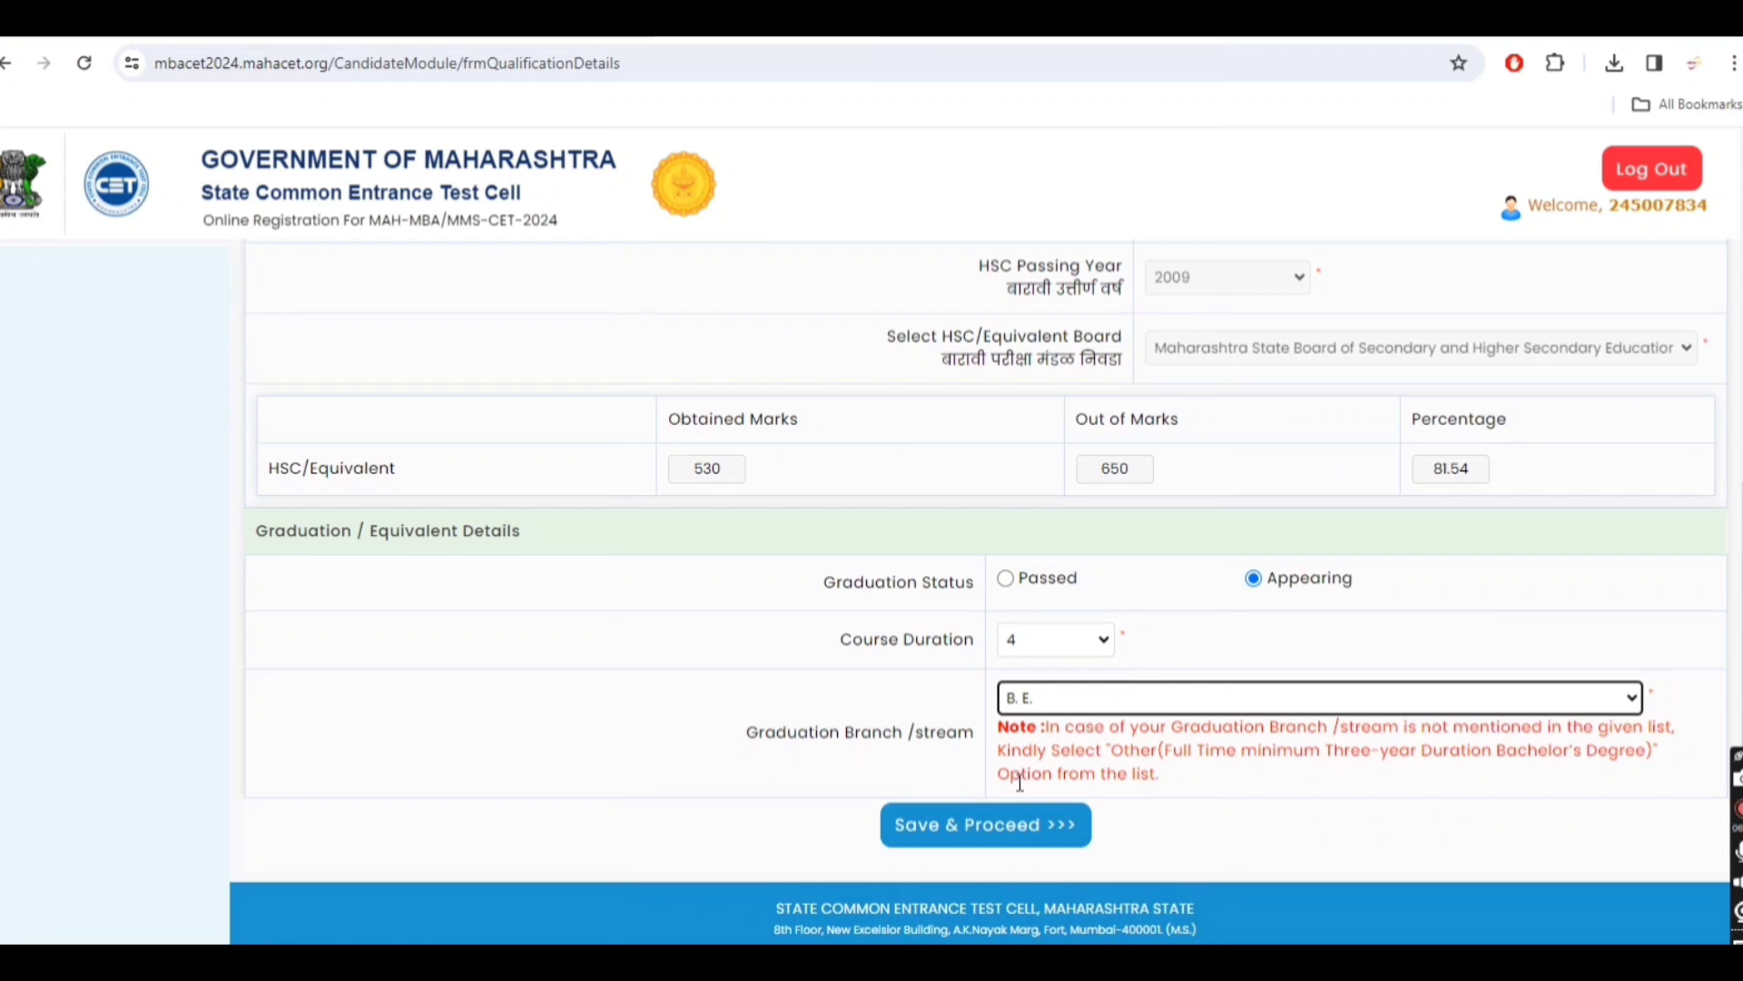
click(1008, 824)
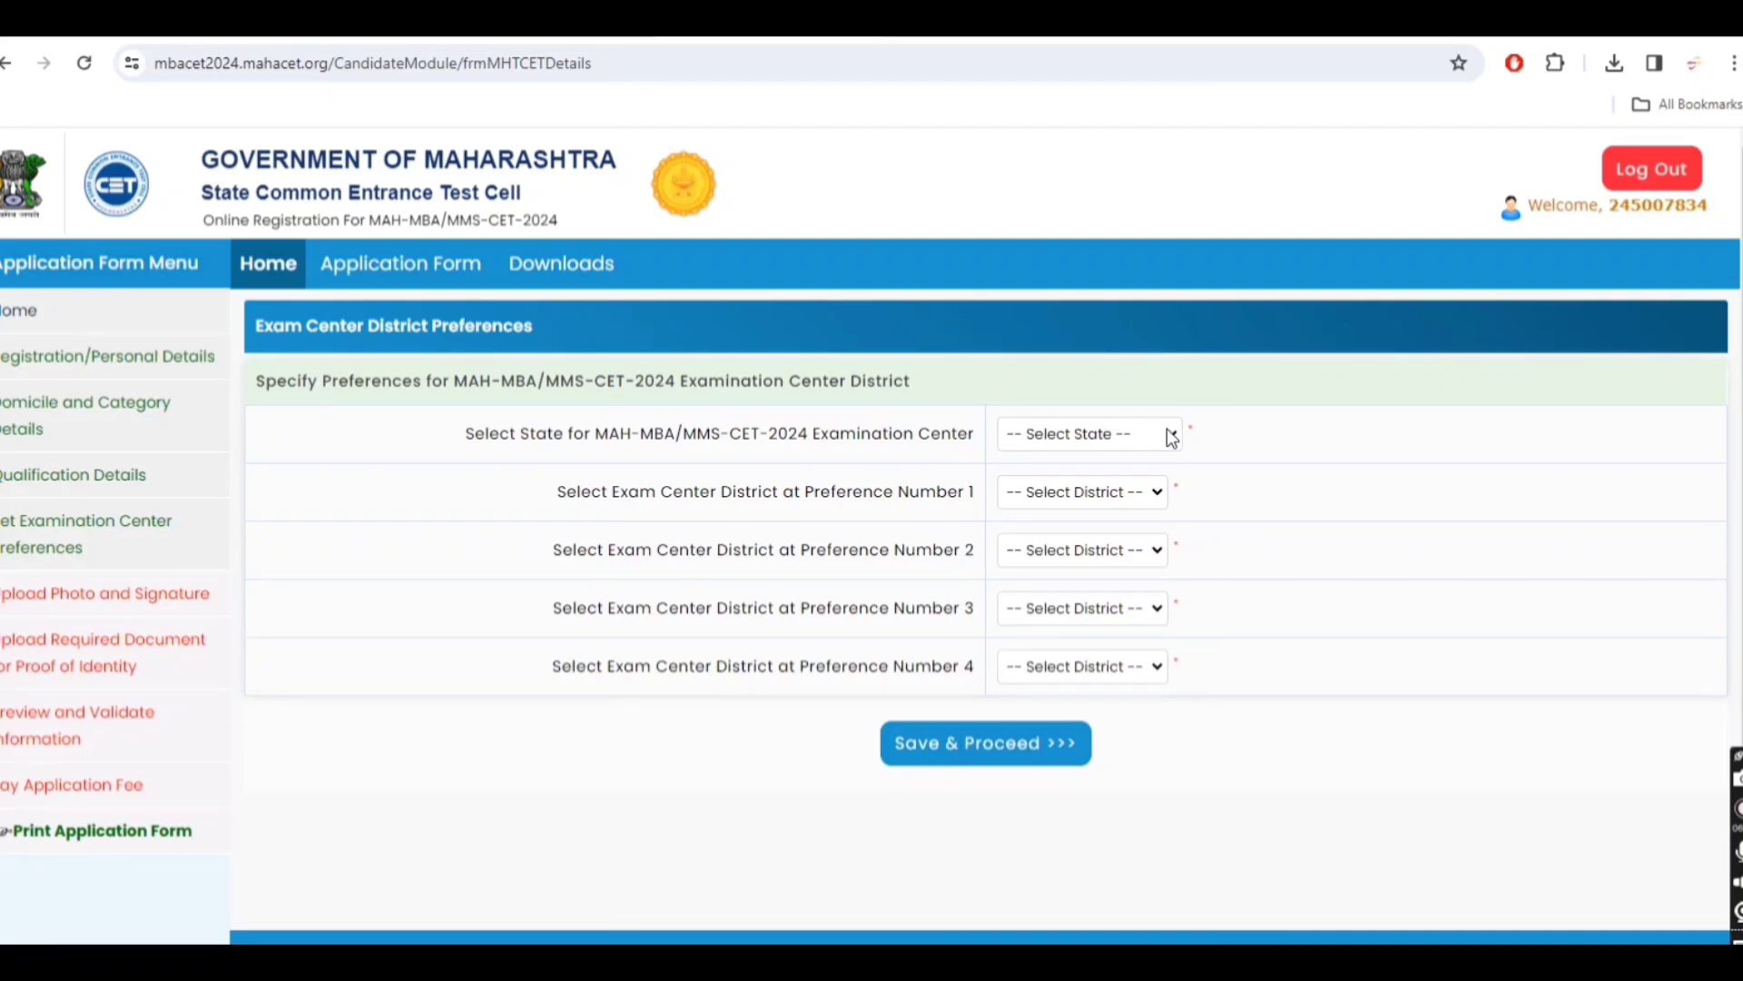
Step: Save Maharashtra exam centre districts Amravati, Akola, Wardha and Nagpur in preference order
click(1169, 432)
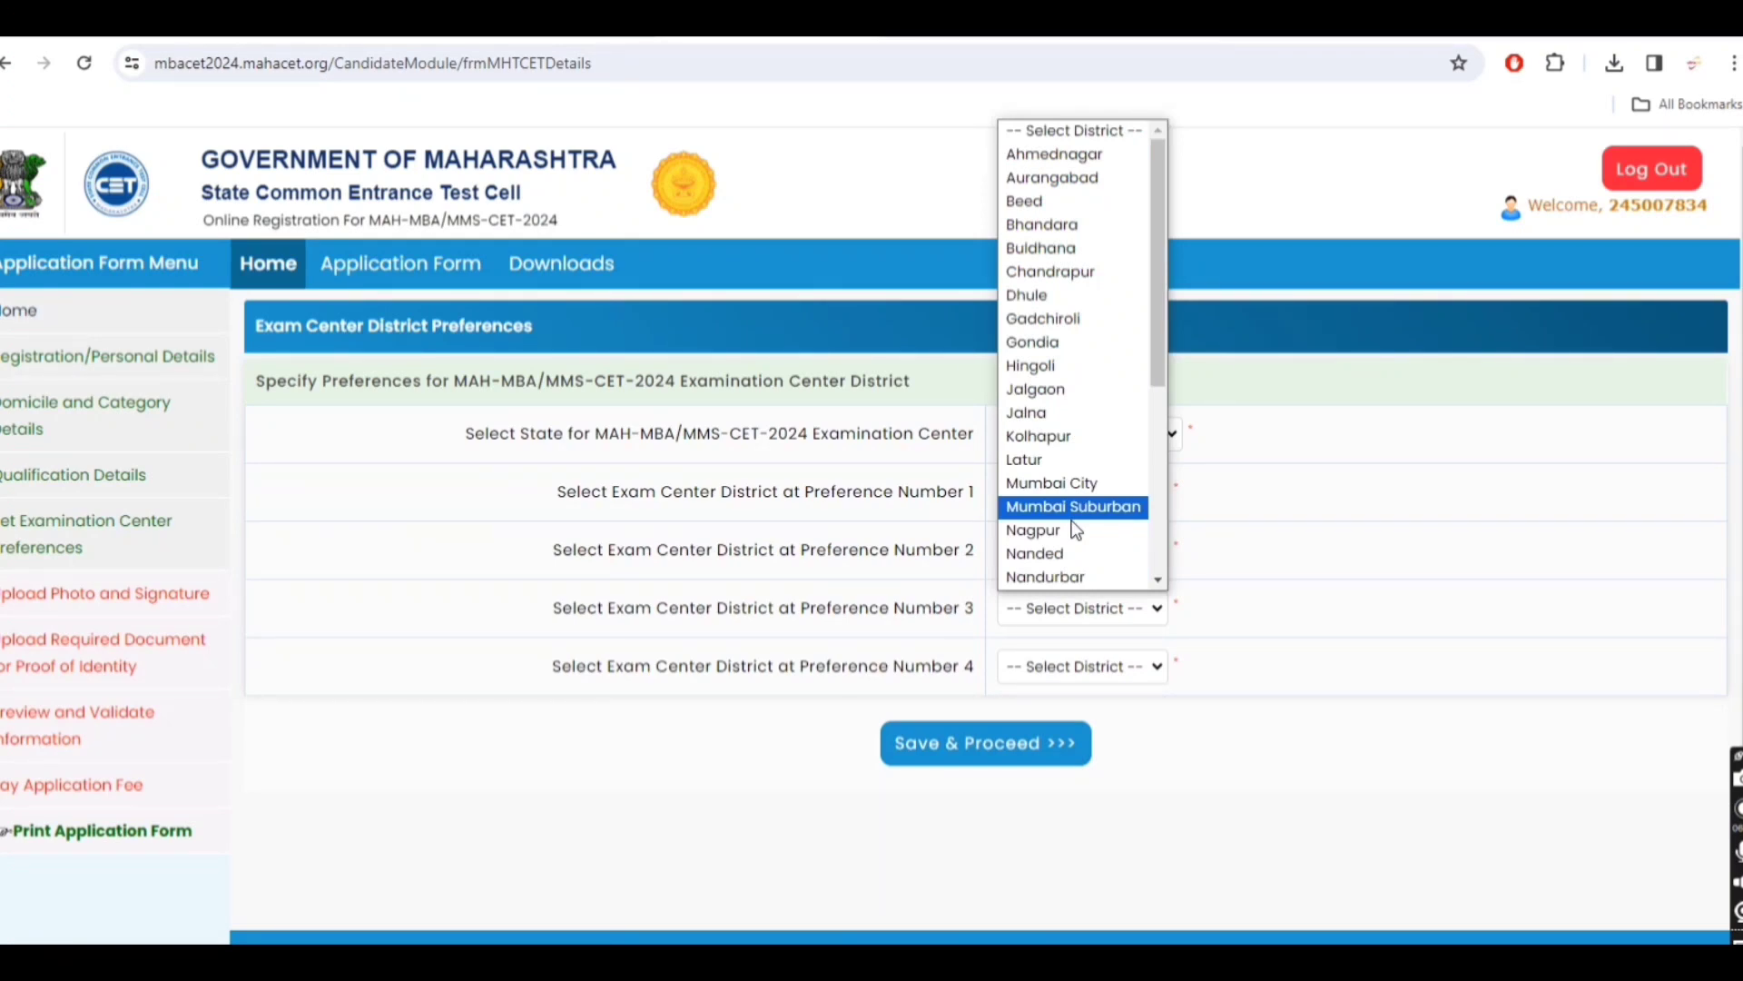
click(1076, 529)
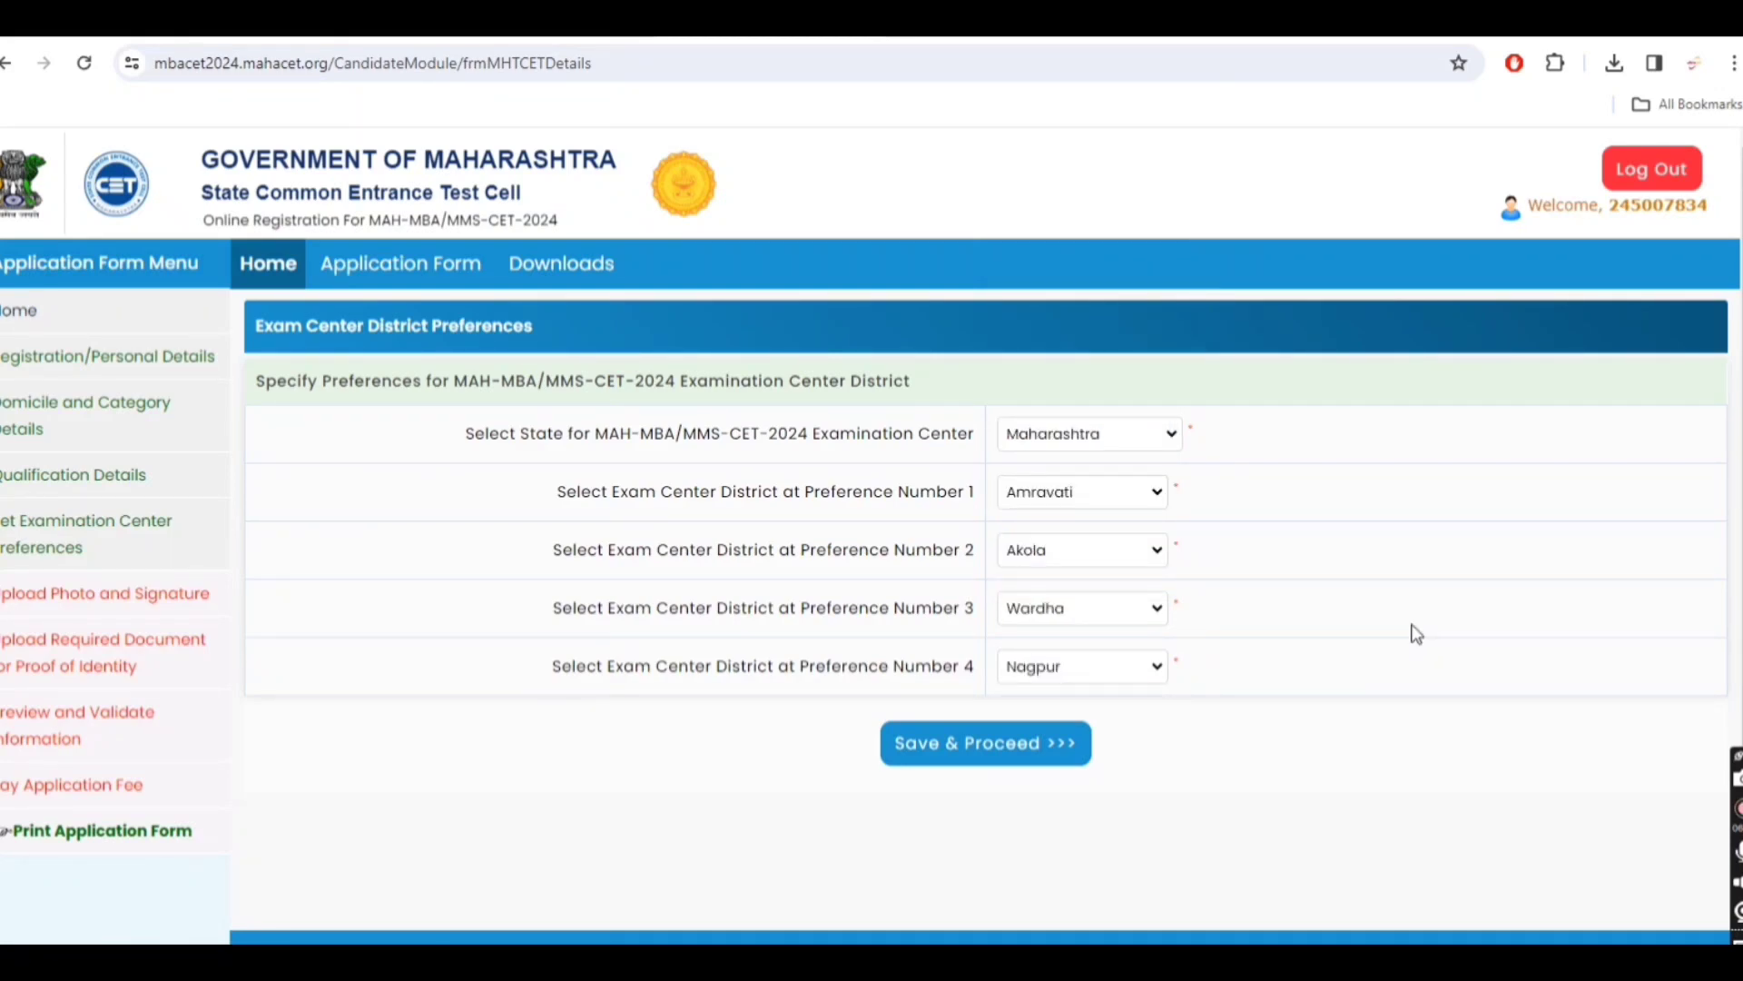
click(964, 757)
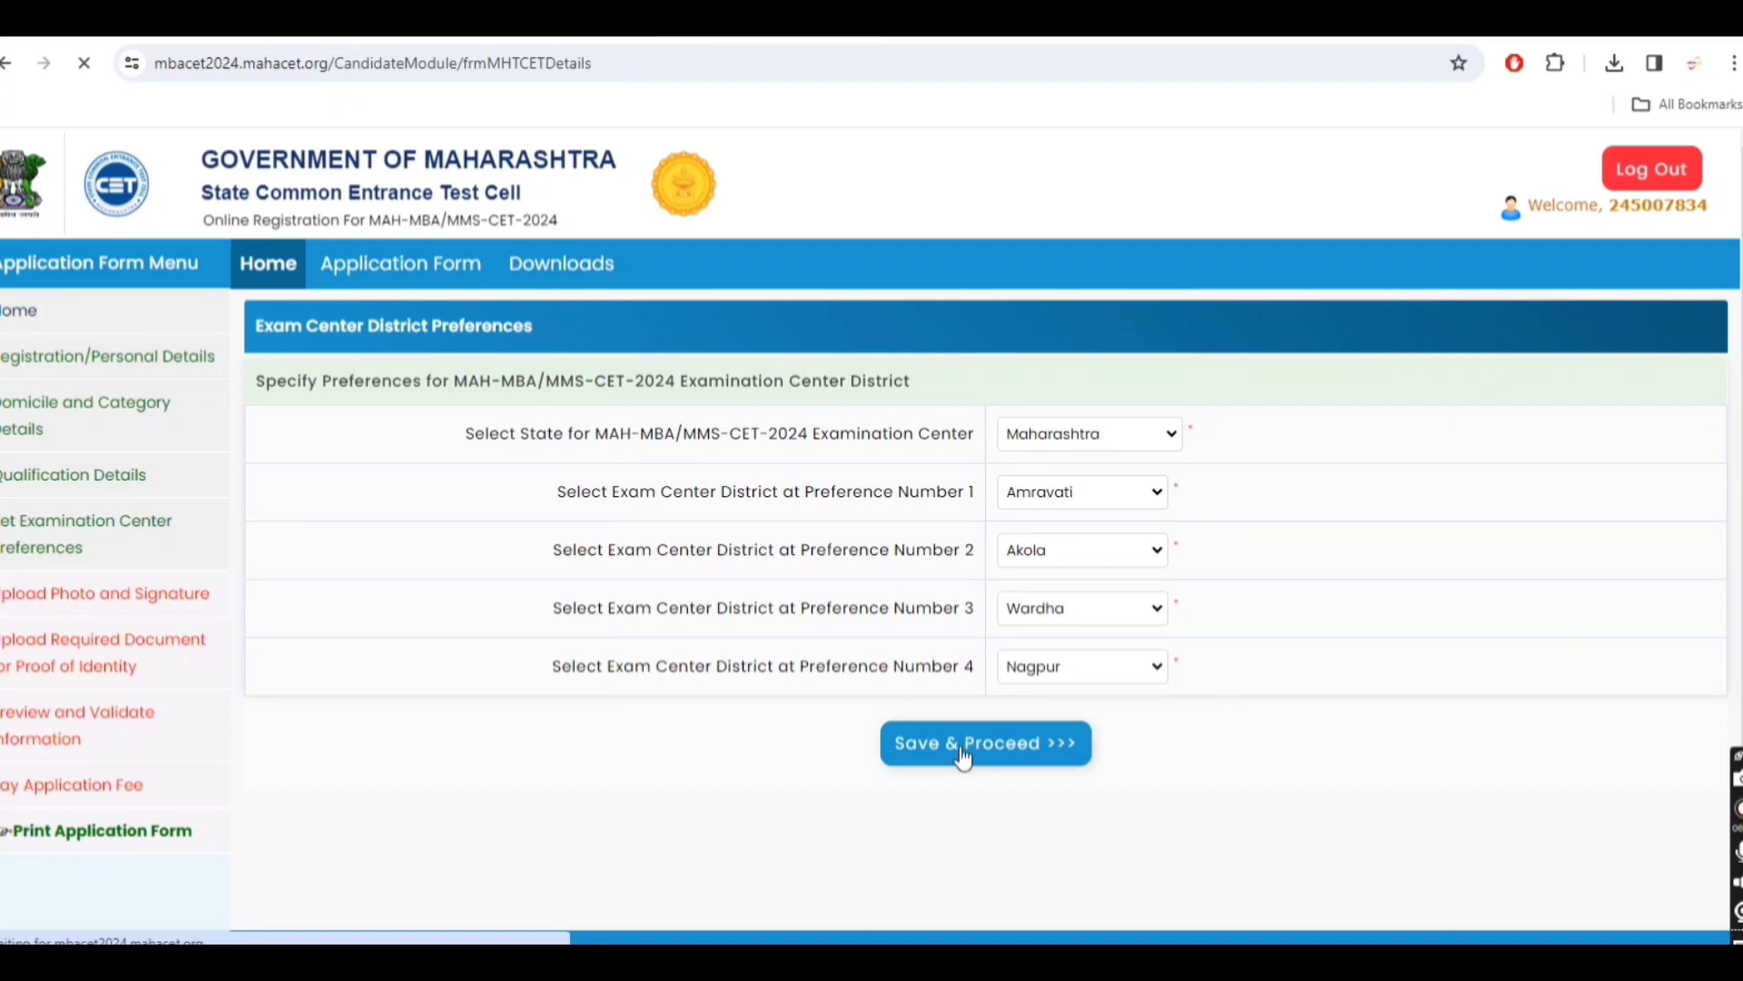
click(495, 555)
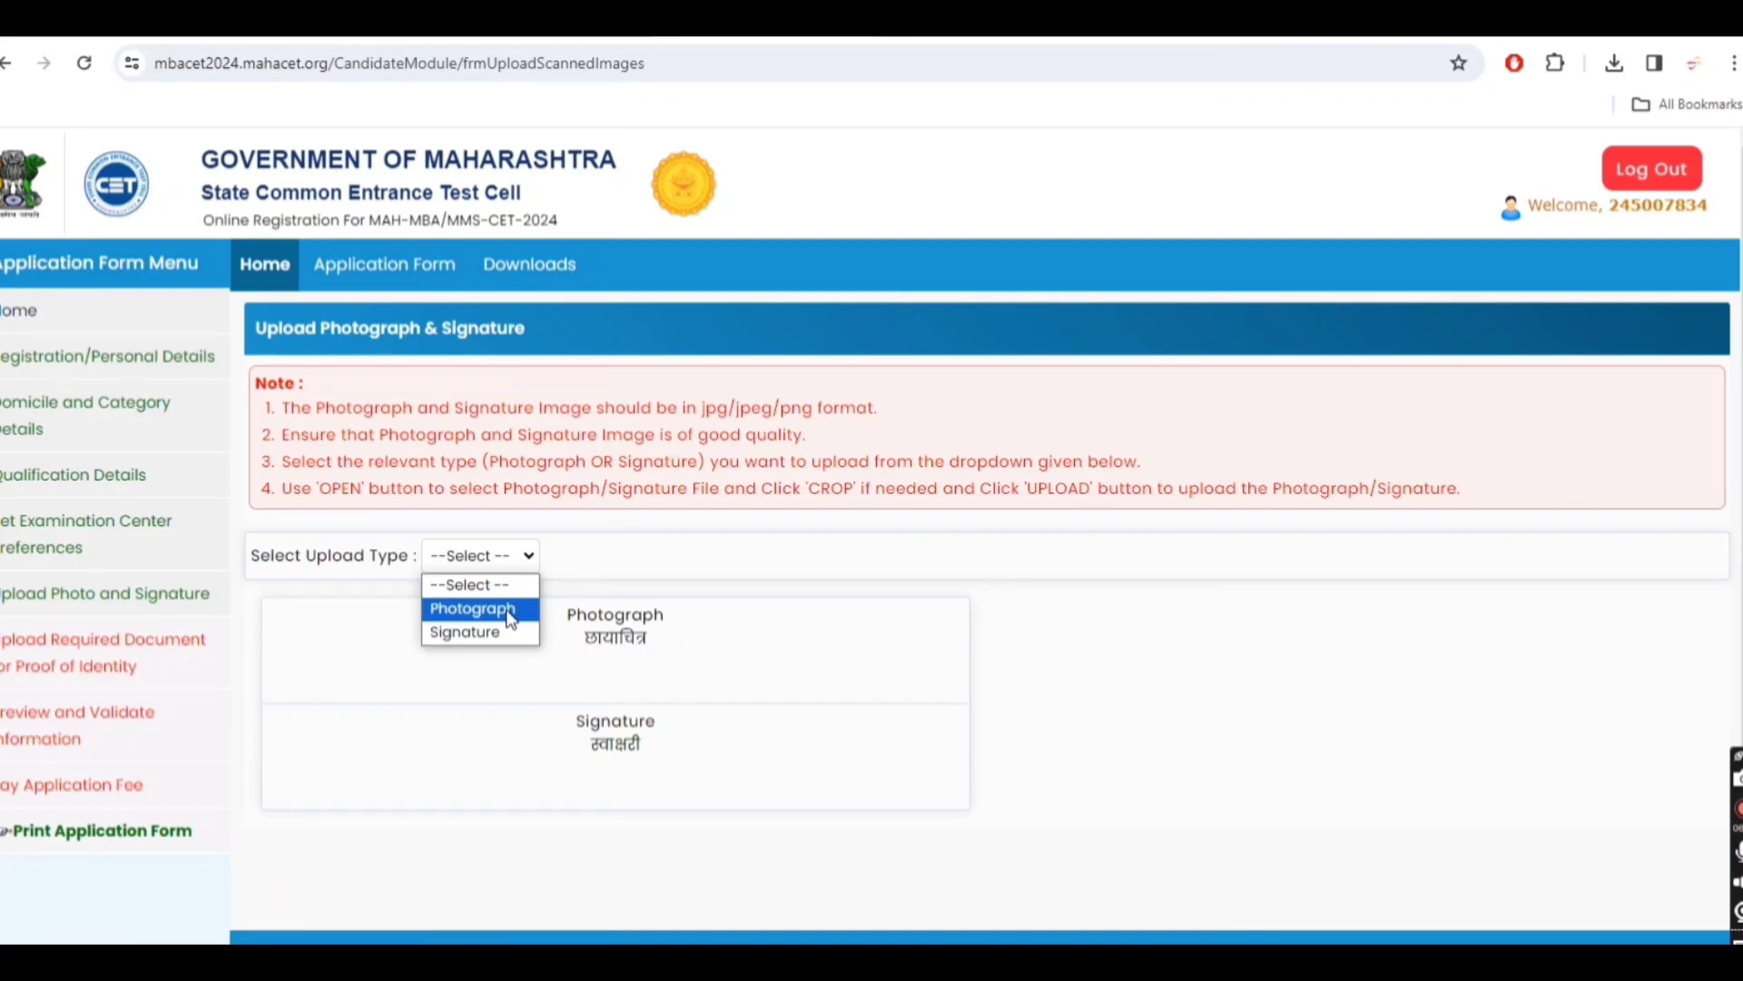
Step: Choose Photograph as the upload type and select the photo file s
click(472, 609)
scroll(1122, 690, down, 3)
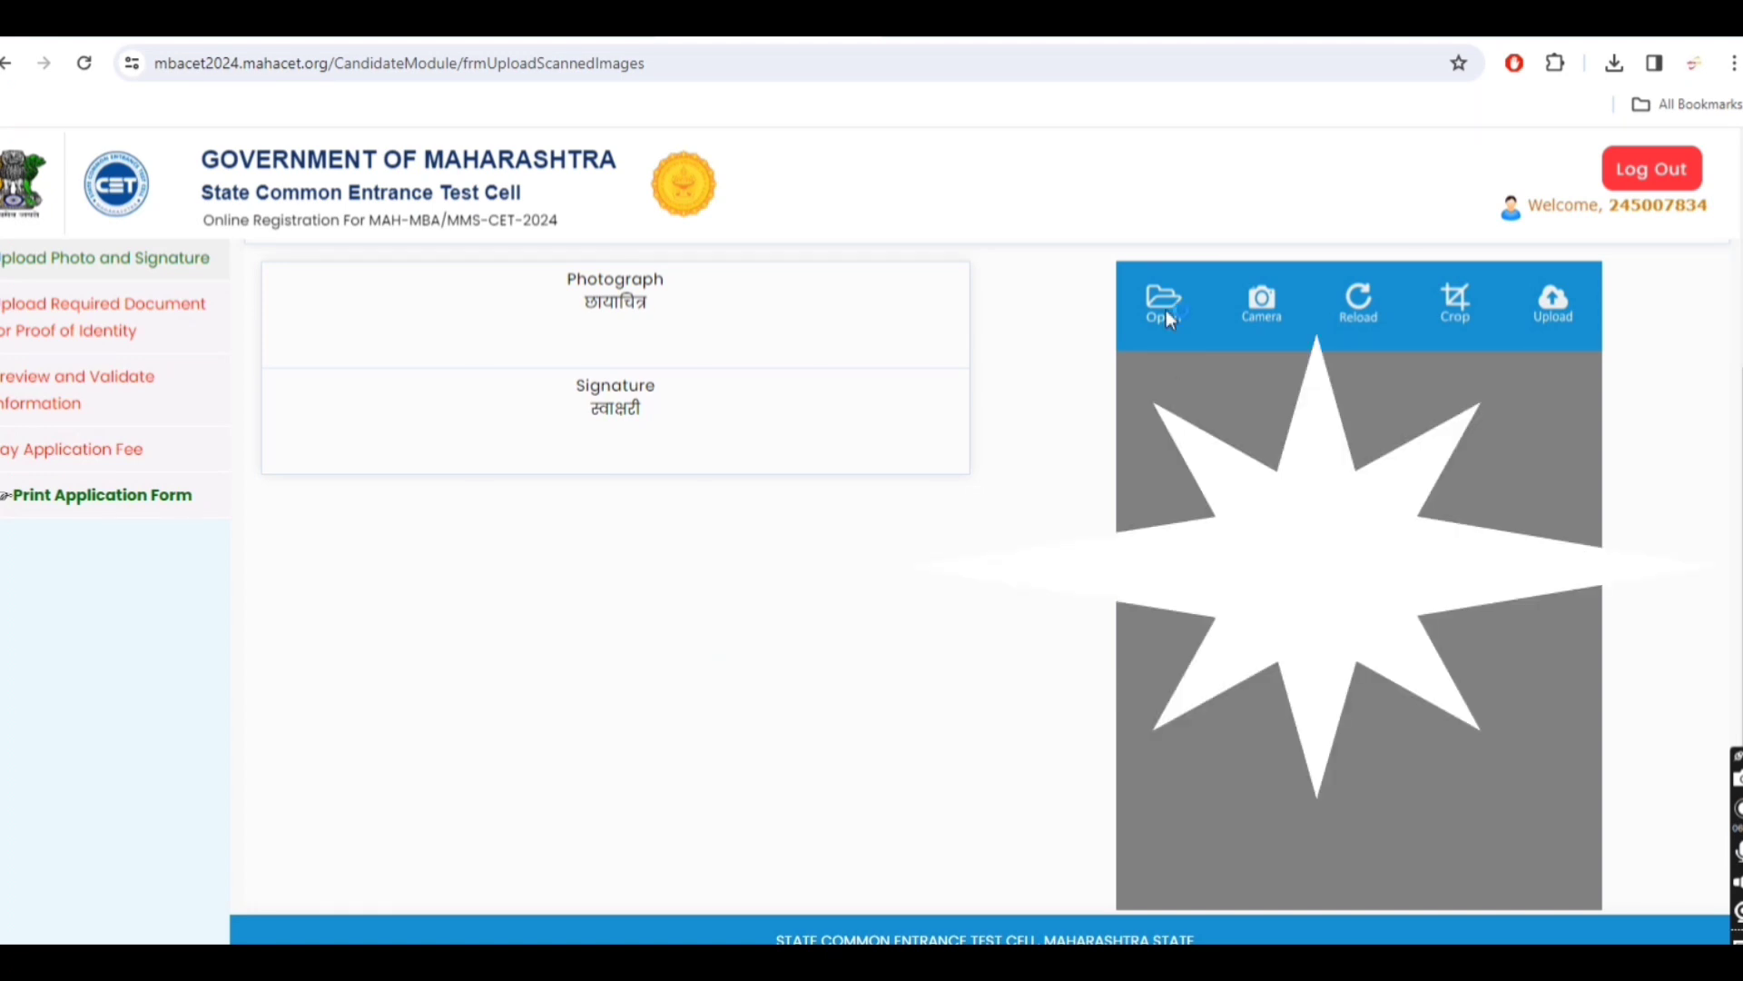
click(1164, 307)
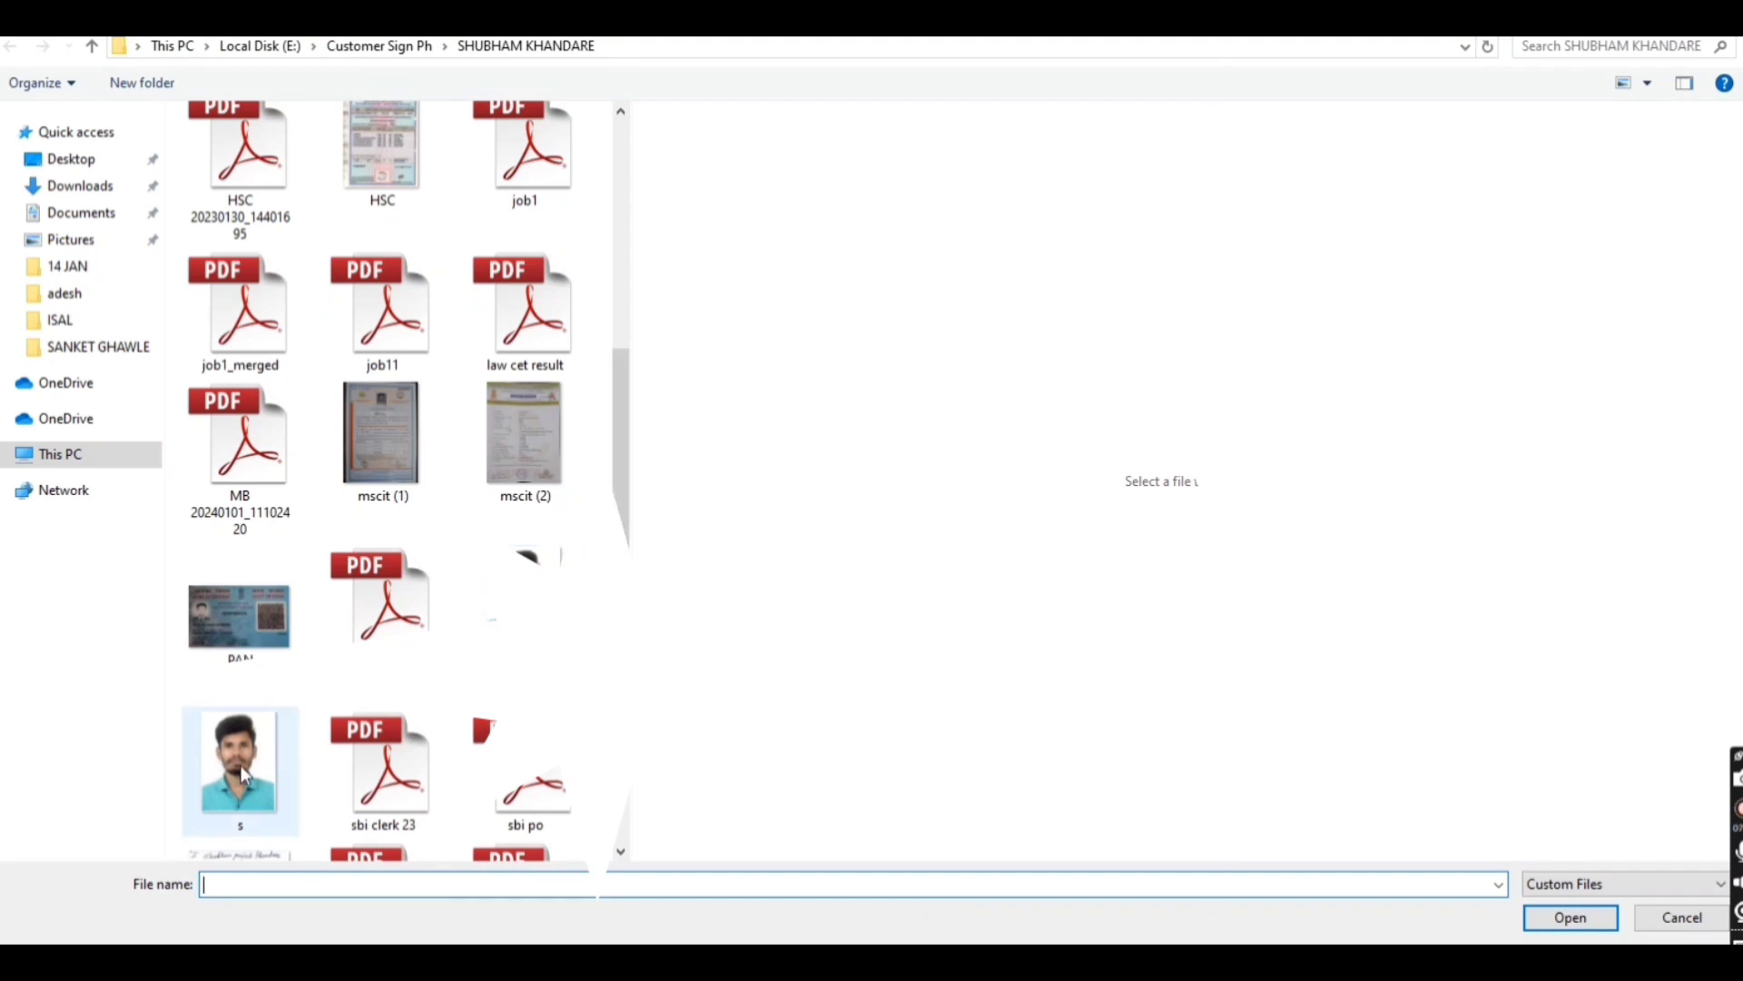
click(242, 770)
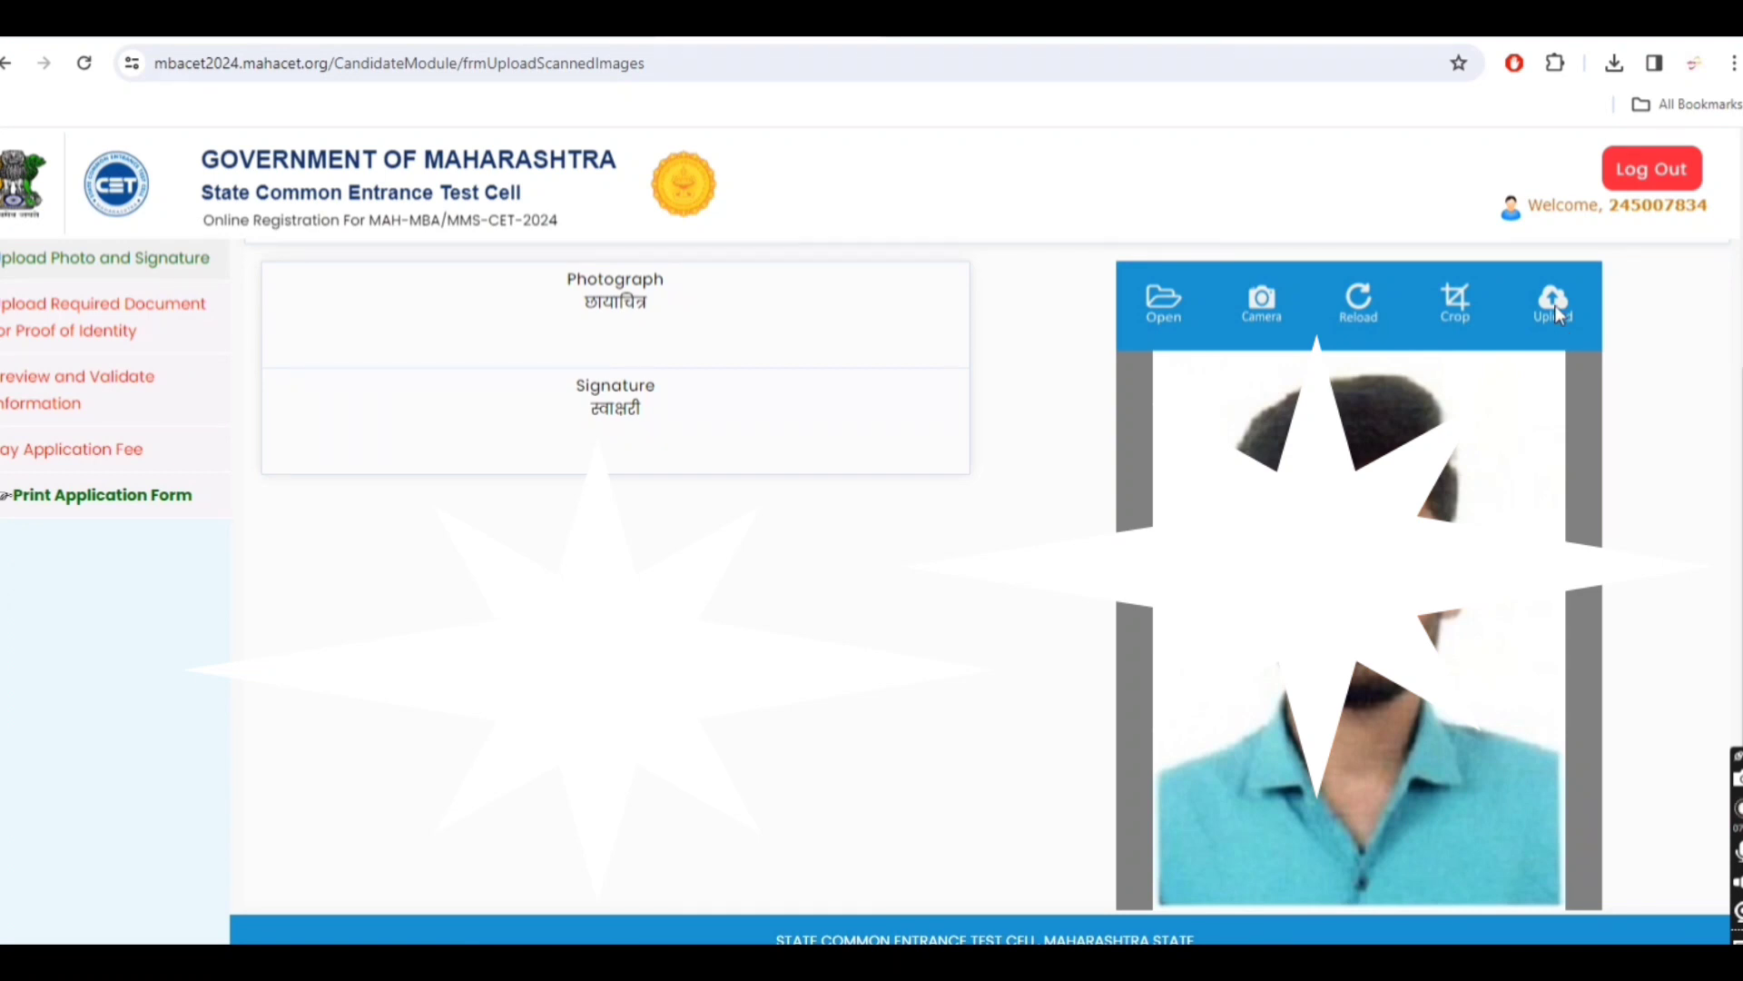
Step: Upload the chosen photograph, then upload ss - Copy as the Signature image
click(1555, 306)
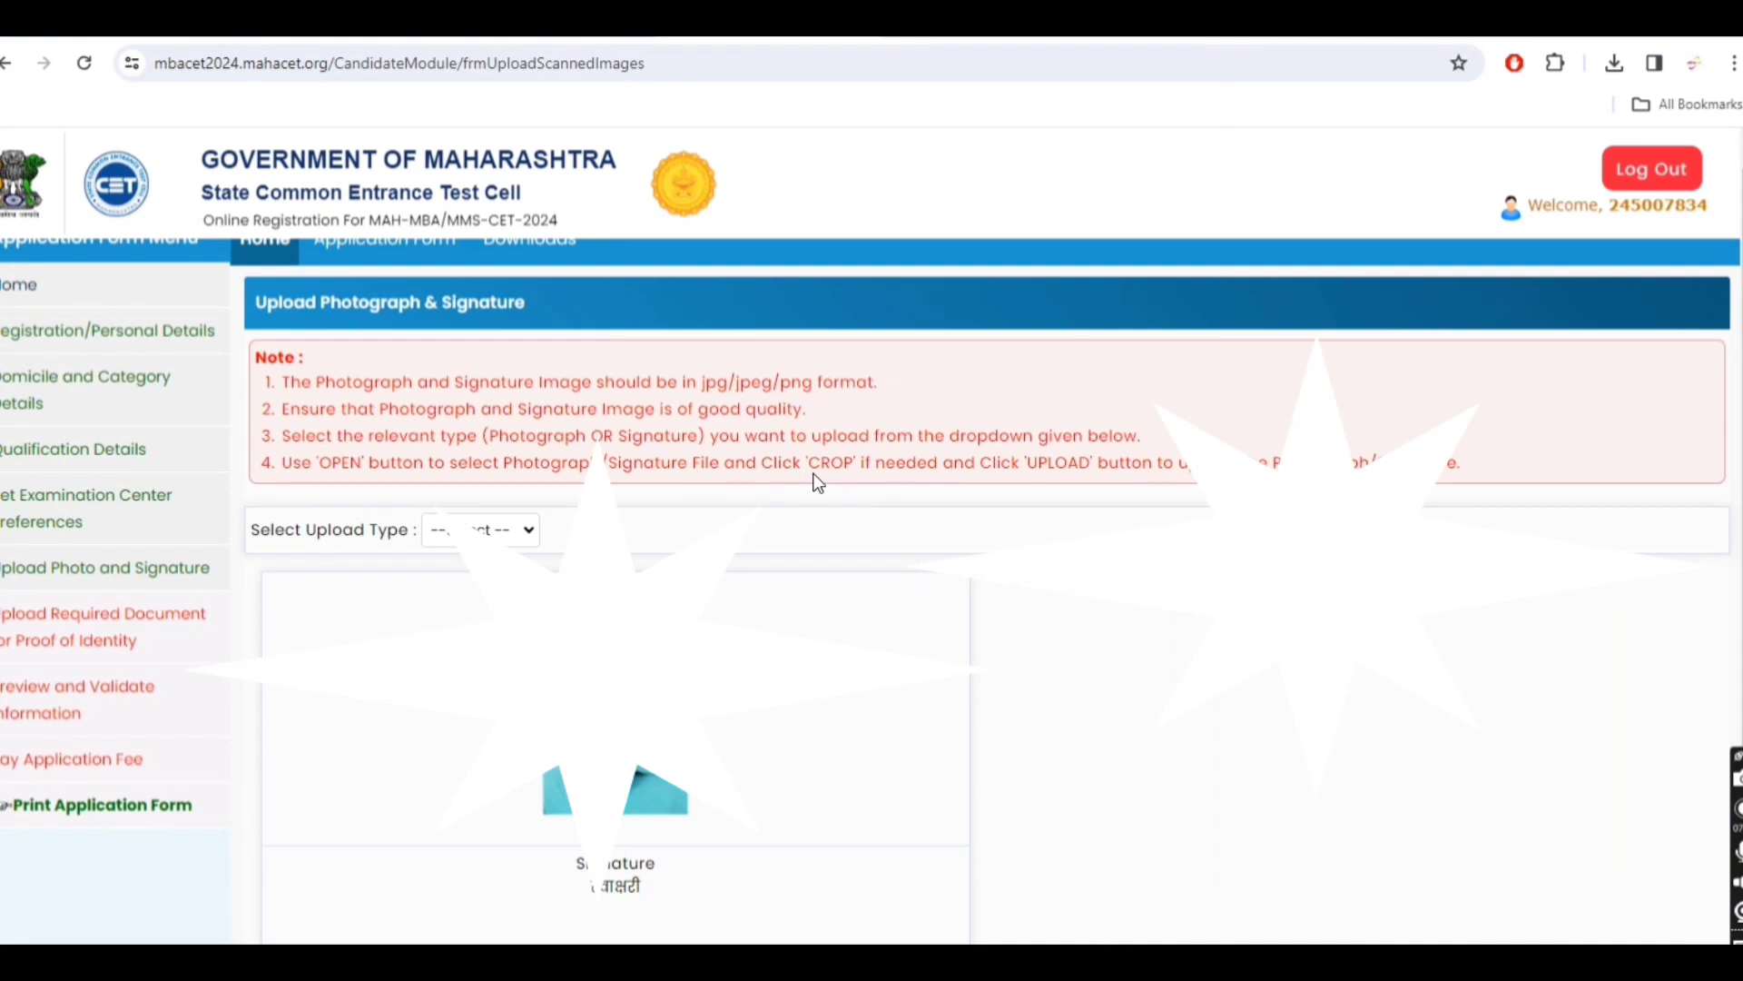
scroll(818, 483, down, 1)
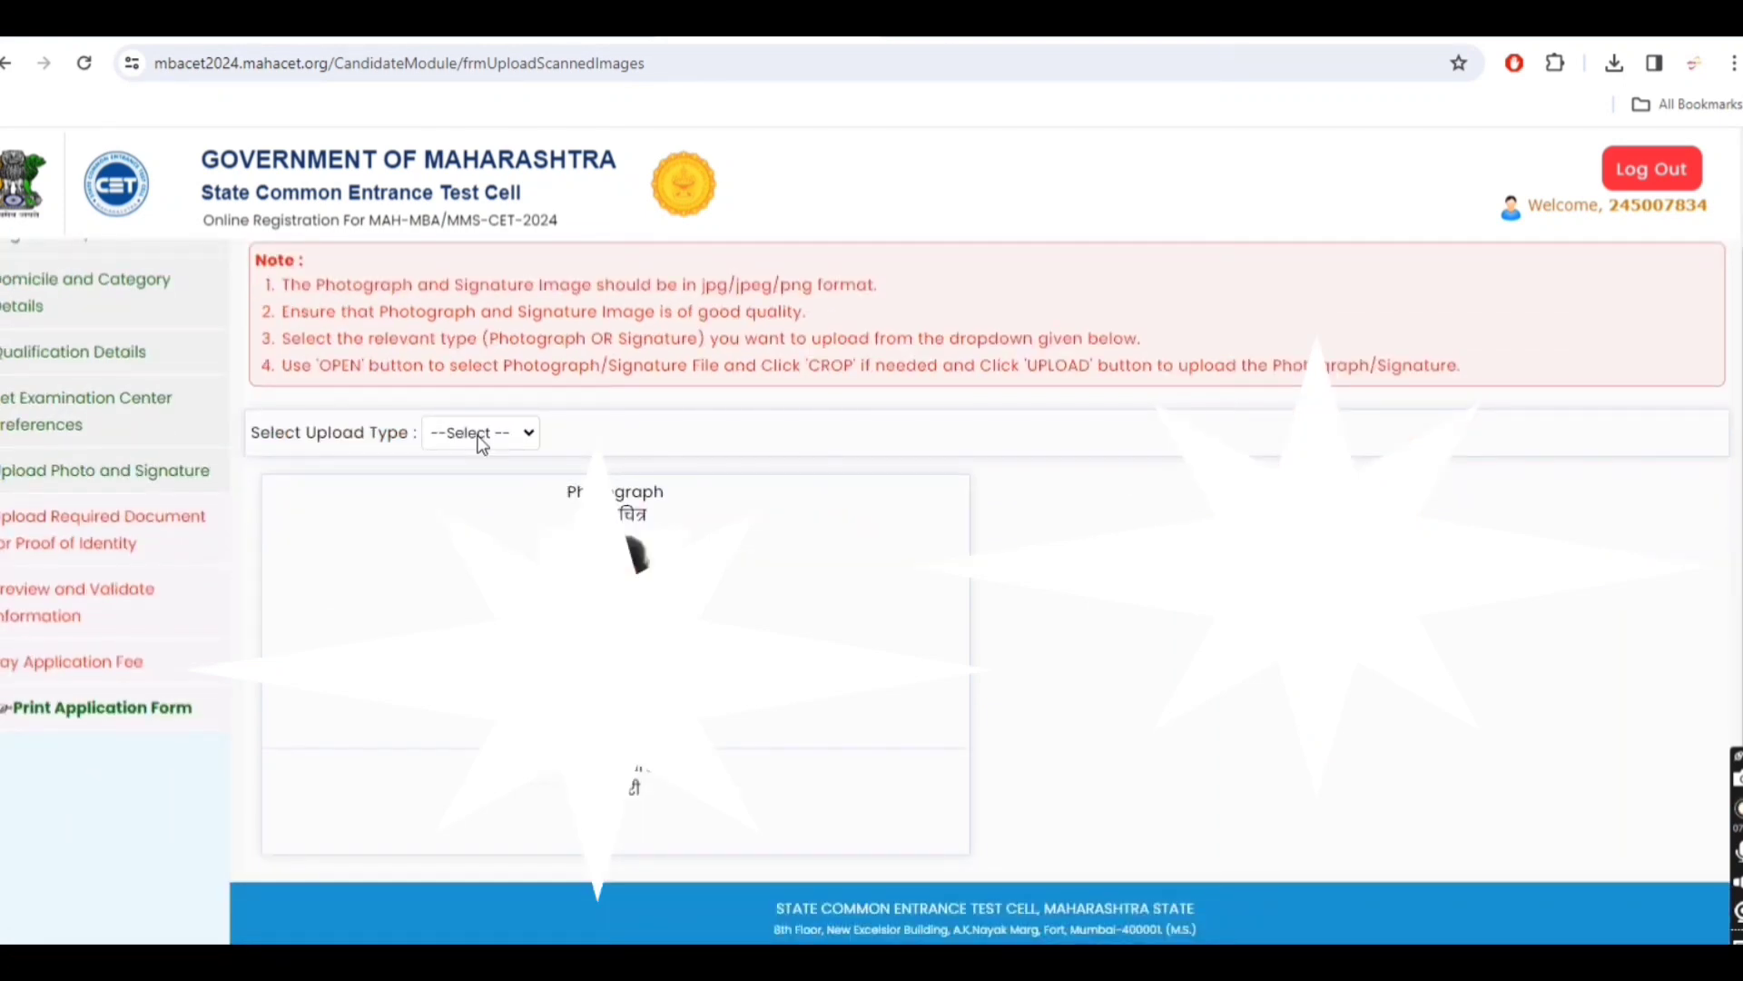
click(481, 430)
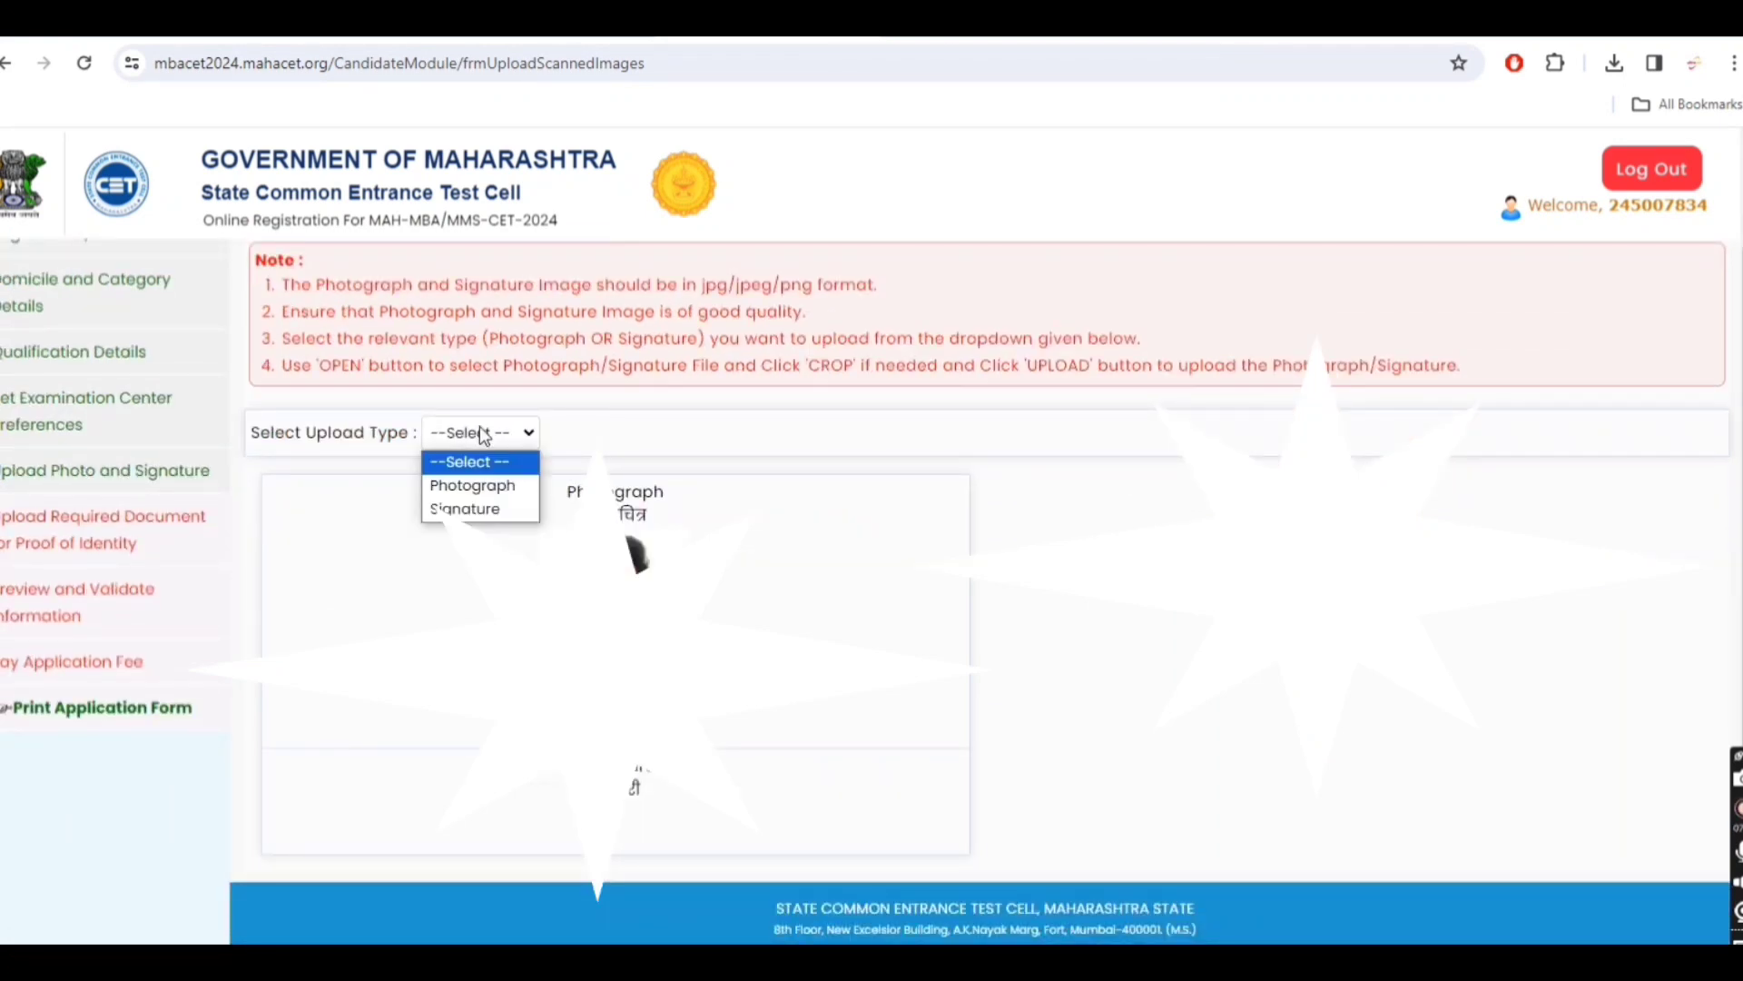
click(492, 506)
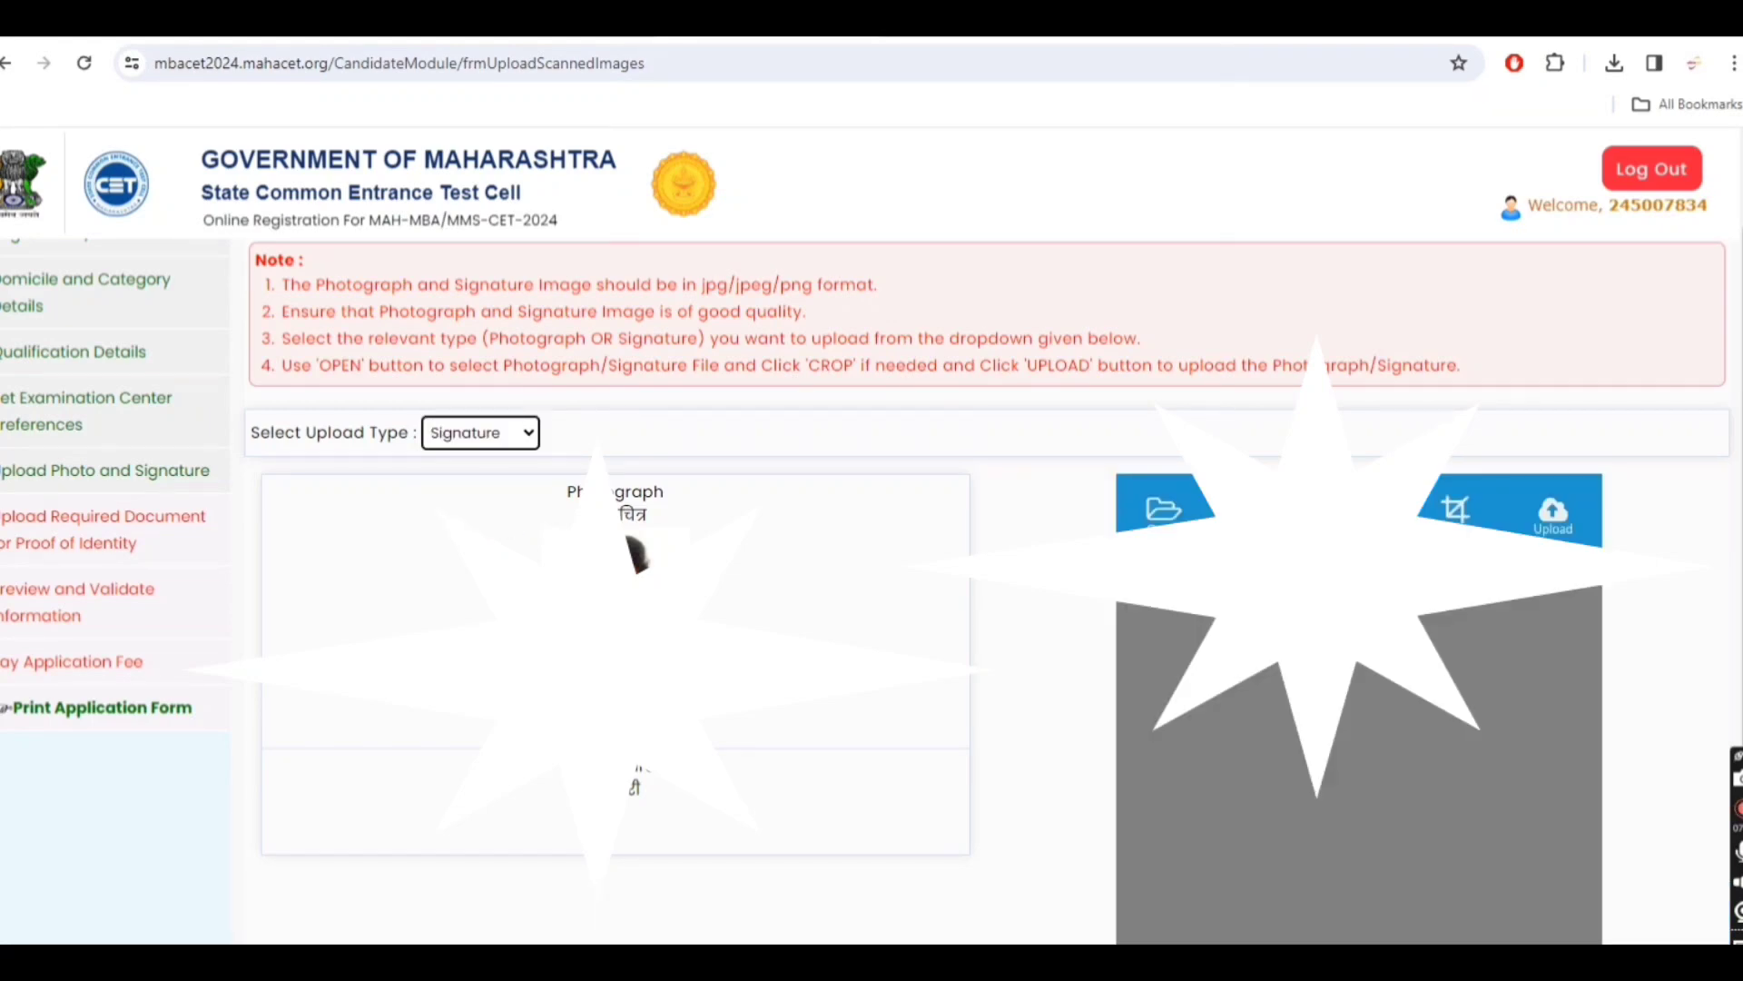
click(1160, 511)
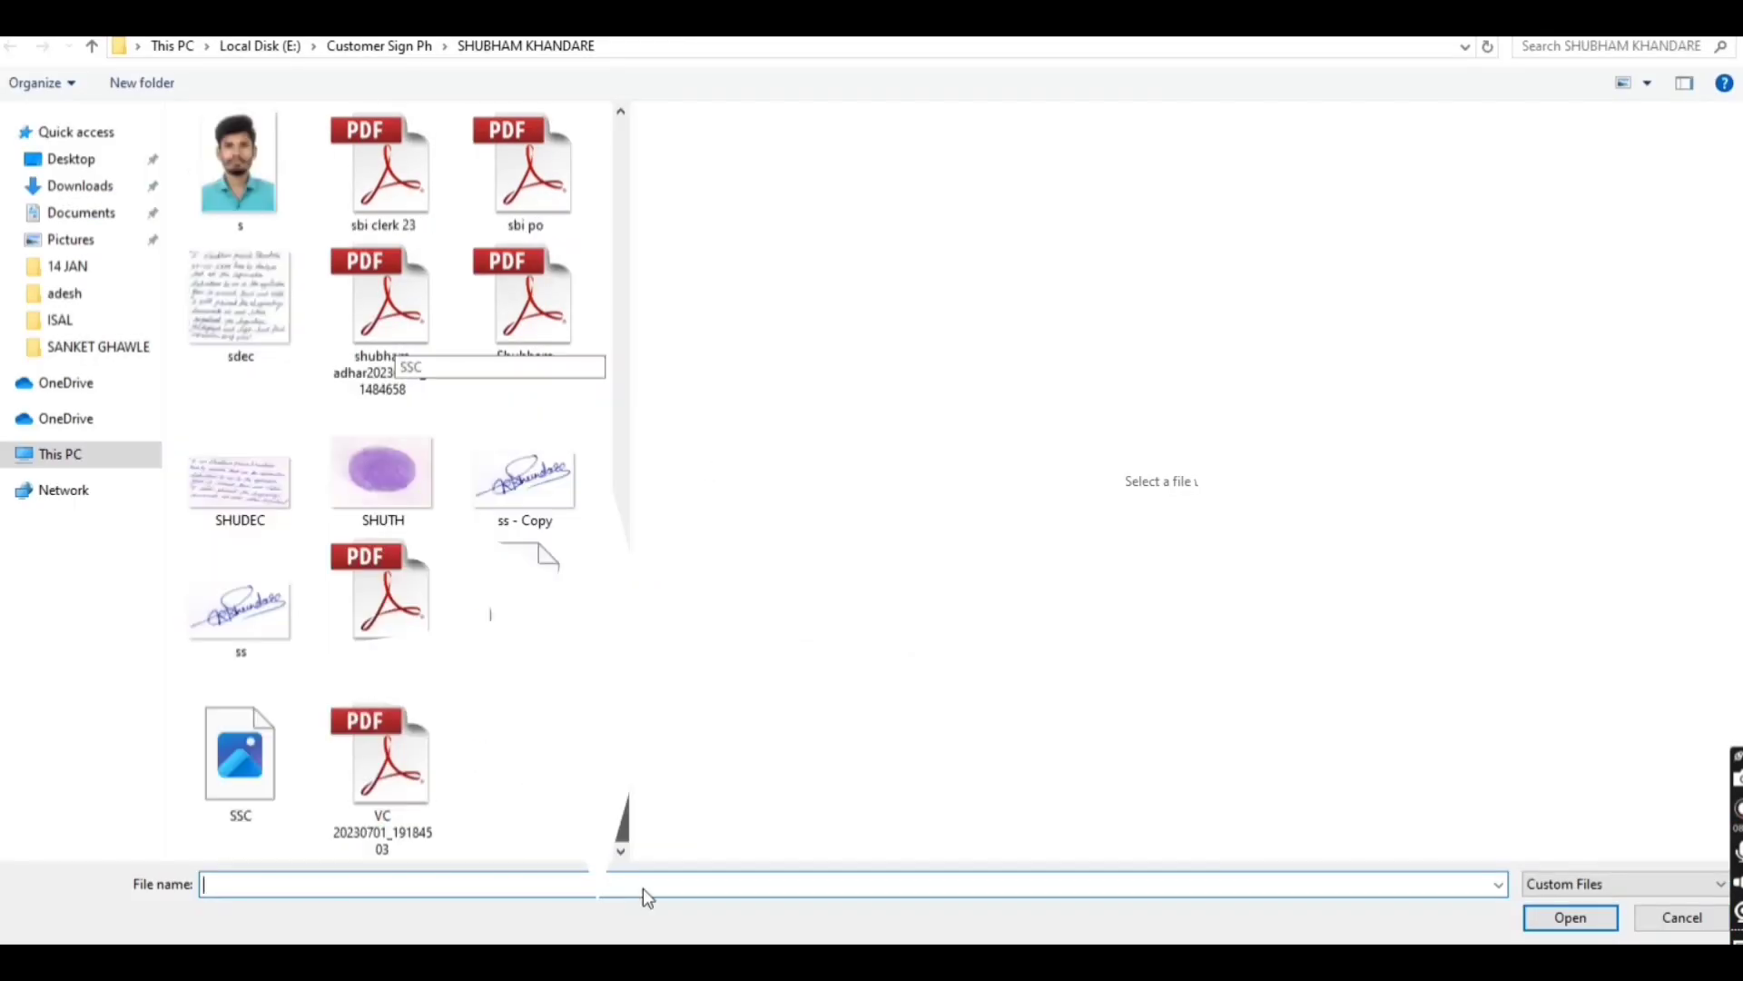
double_click(524, 481)
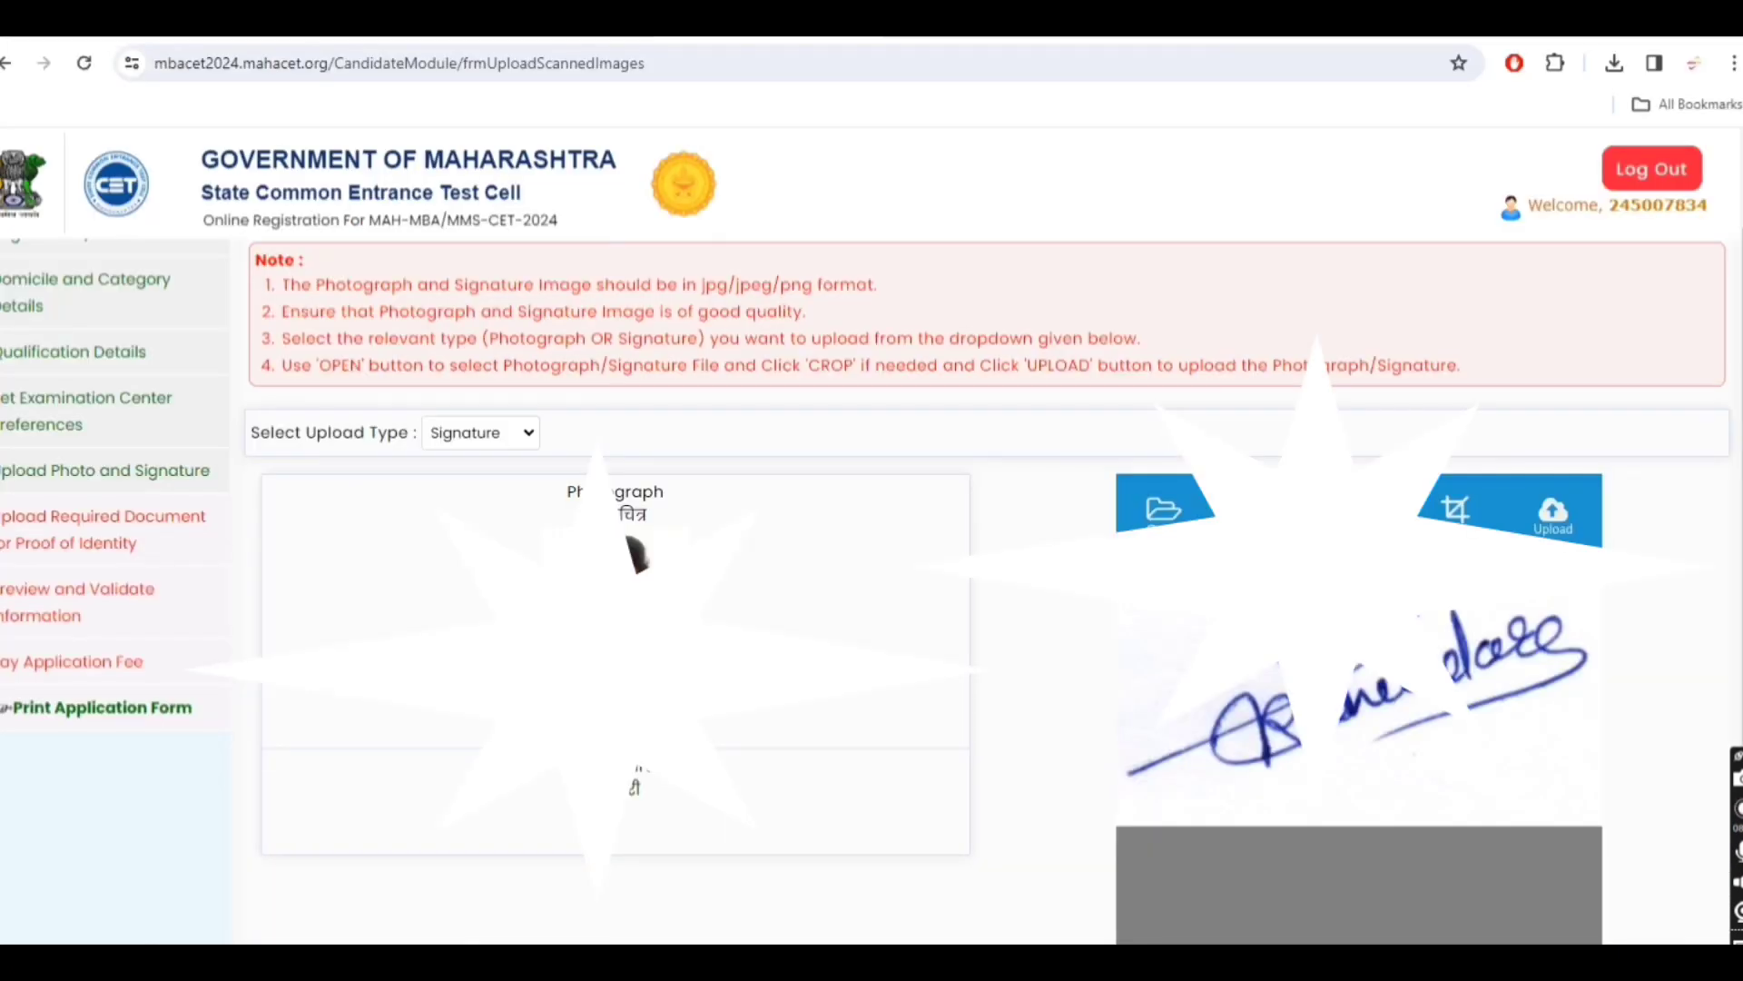
click(1560, 508)
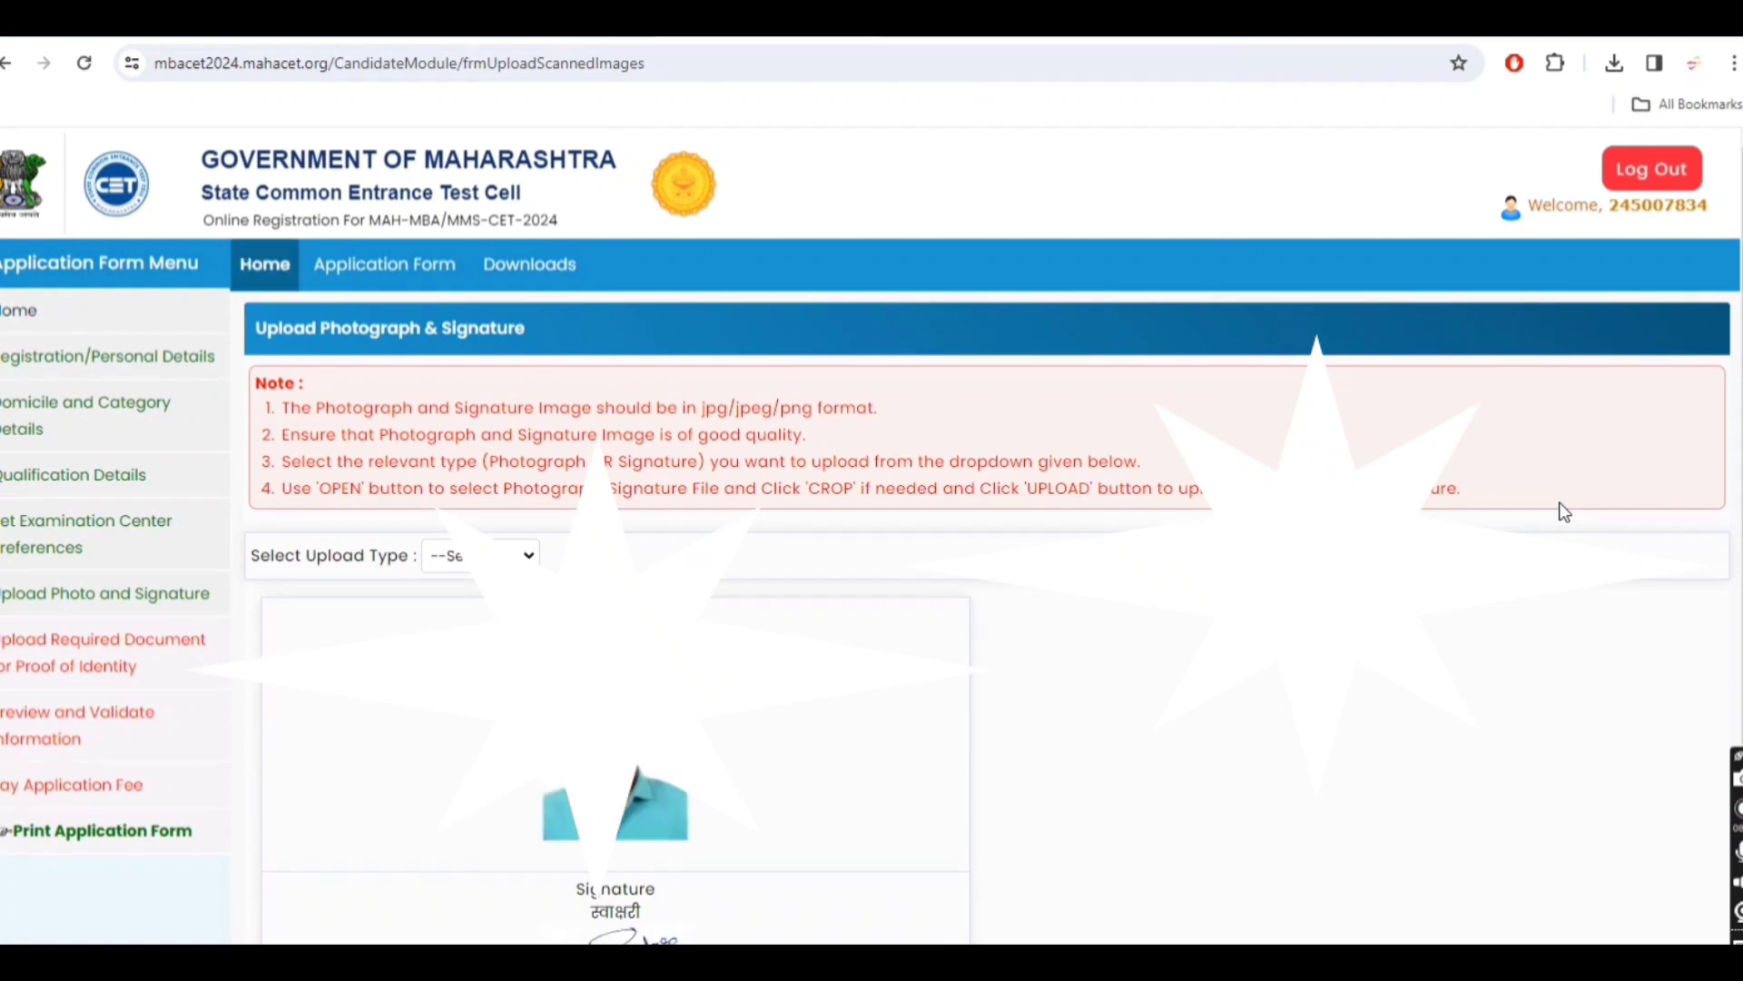
scroll(1429, 619, down, 3)
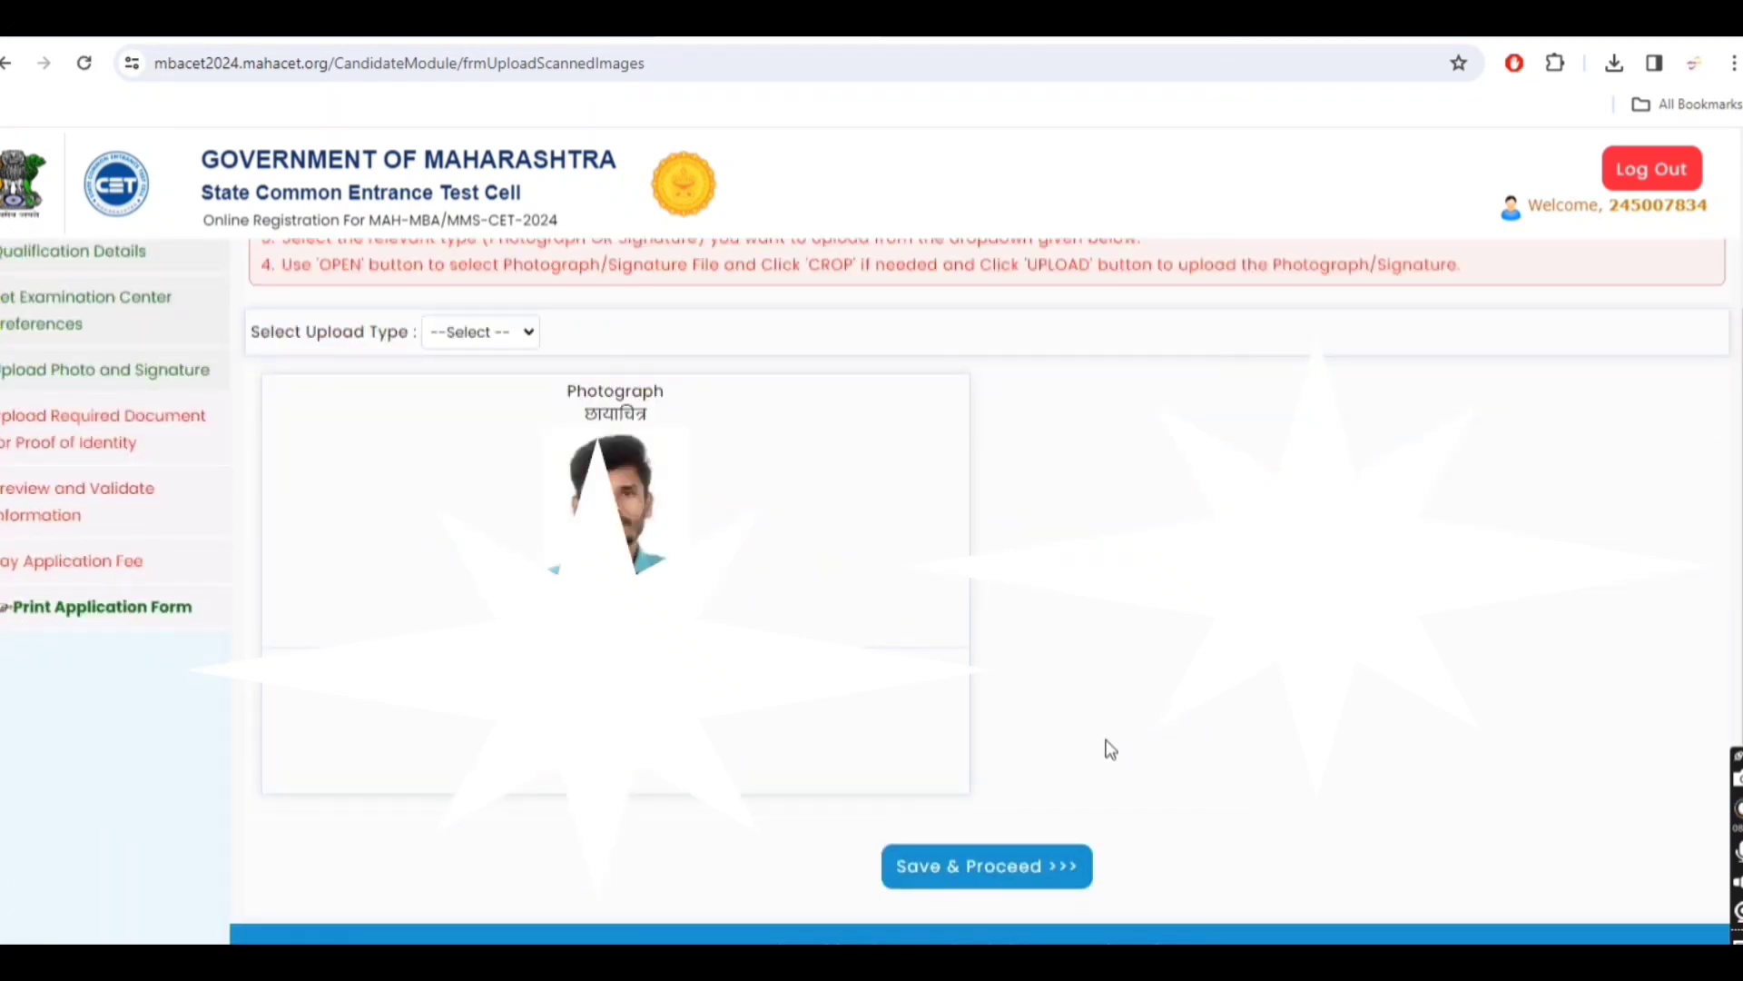
Step: Save the photo and signature and proceed to the Proof of Identity upload
click(1005, 877)
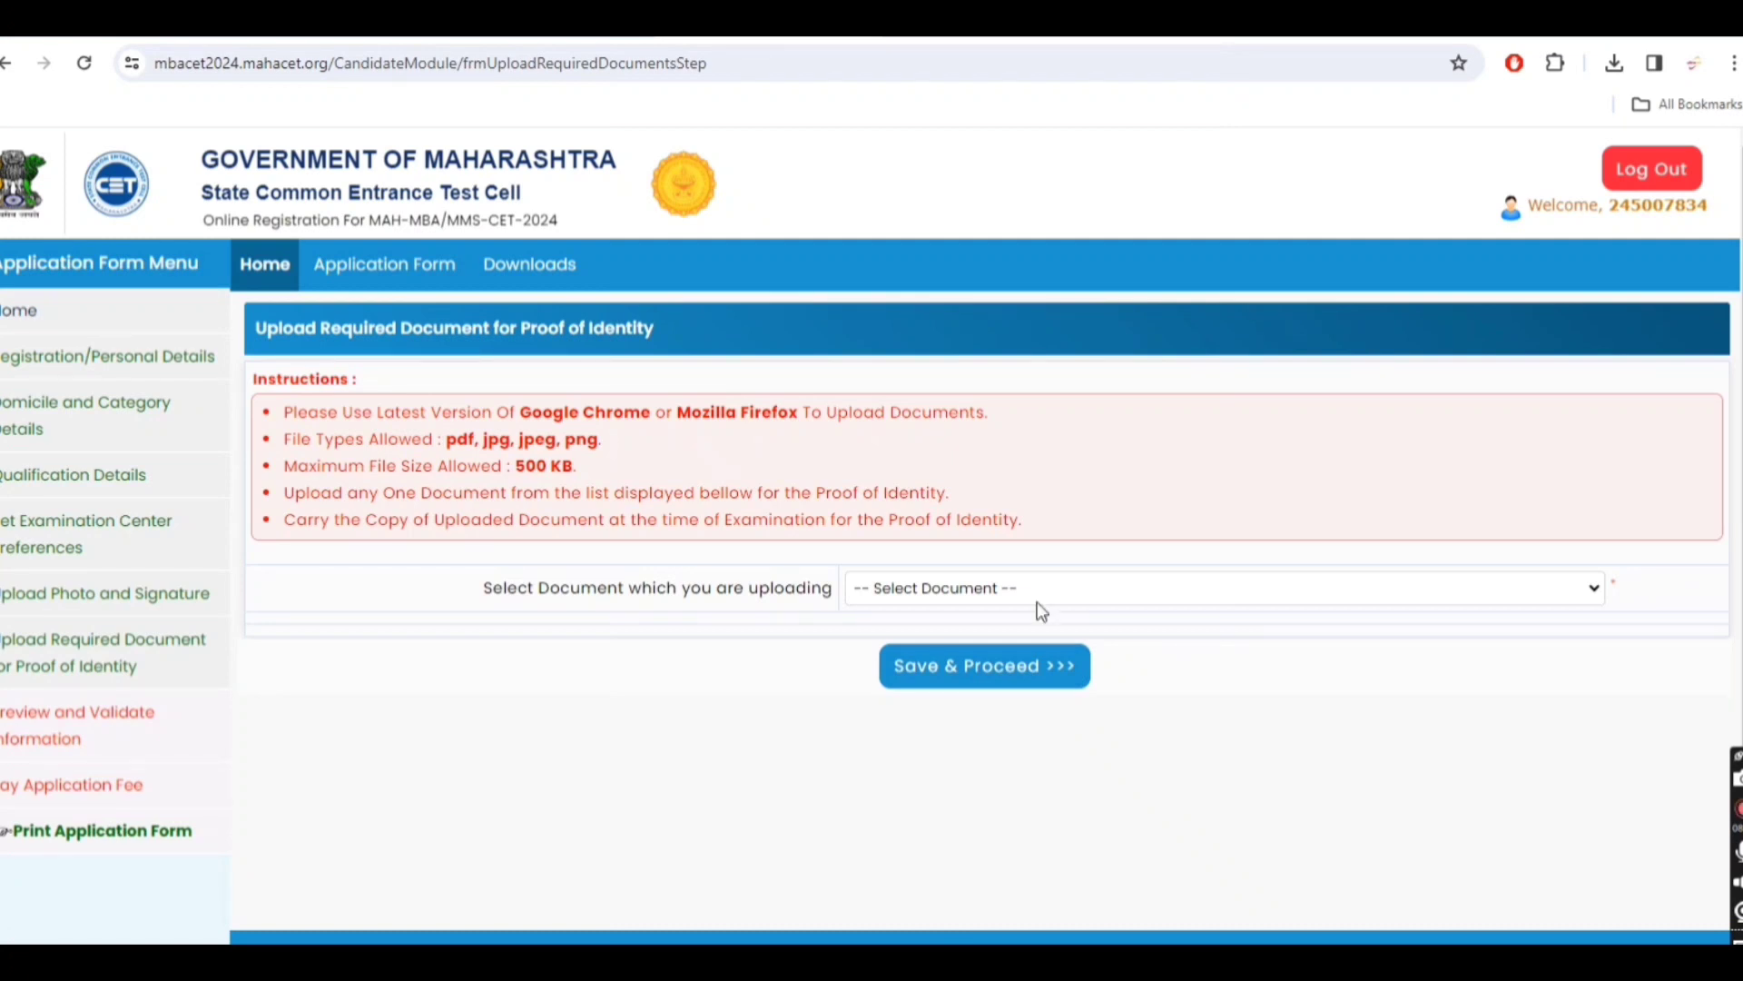
Step: Upload the ADR image as the Aadhaar Card identity document and Save & Proceed
click(1092, 596)
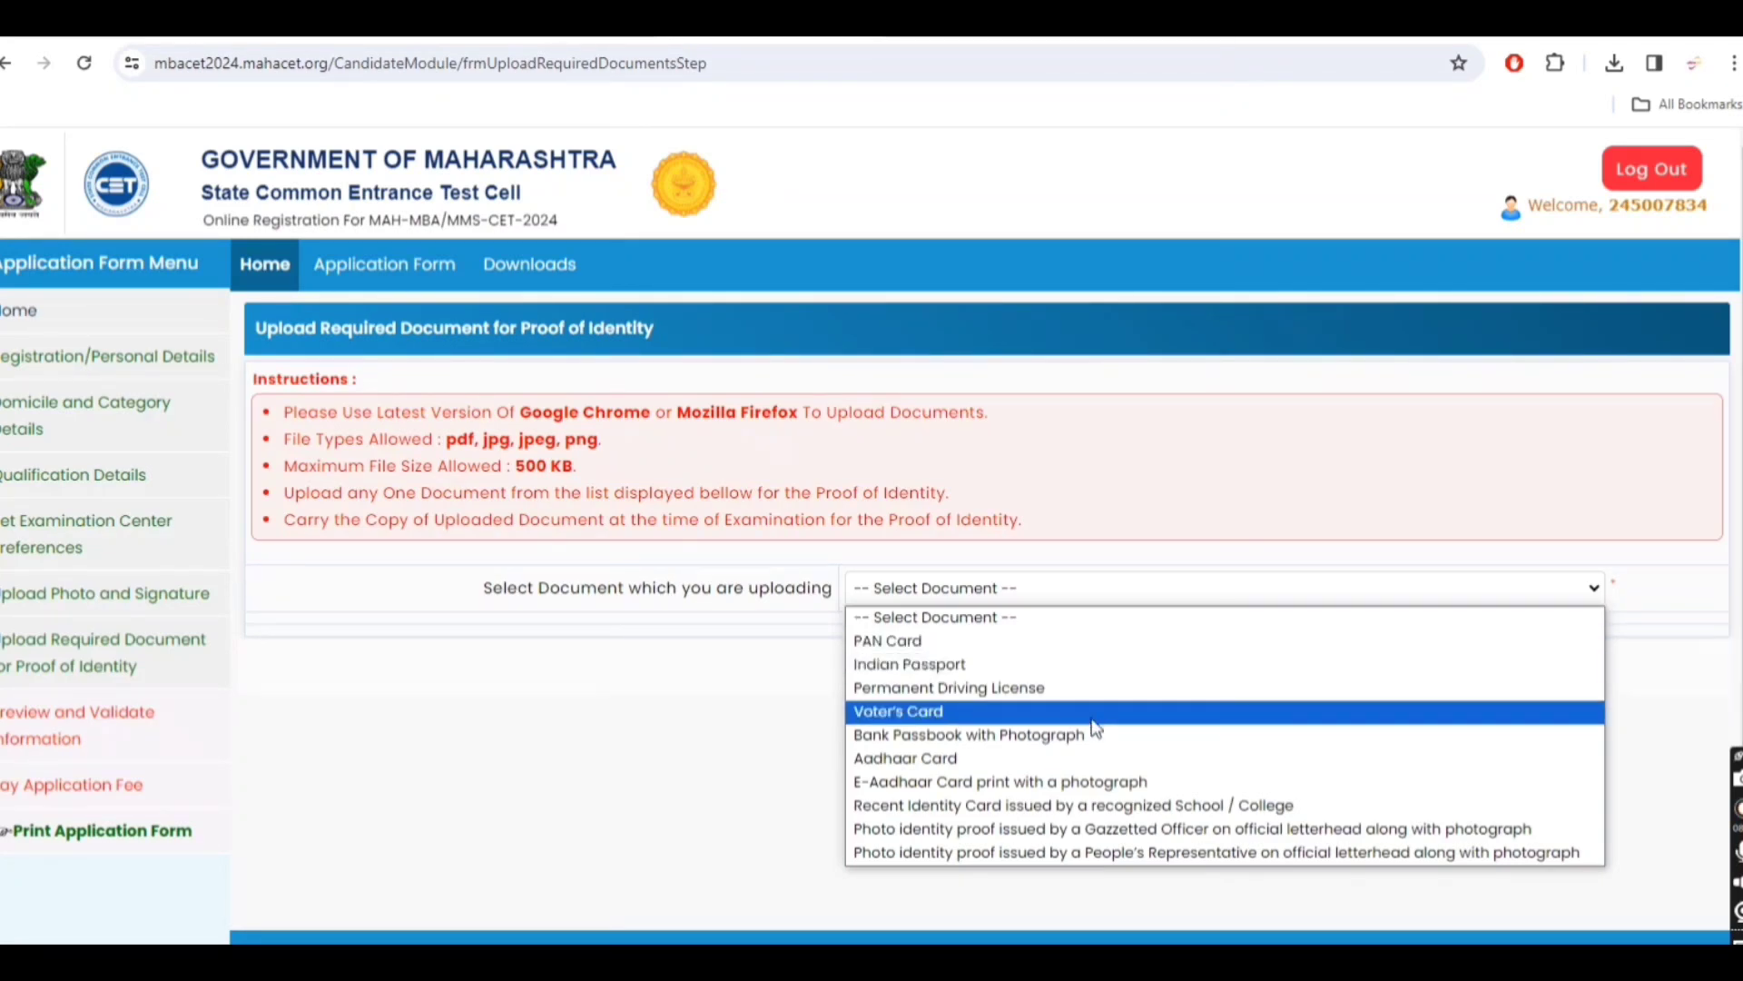
click(1117, 758)
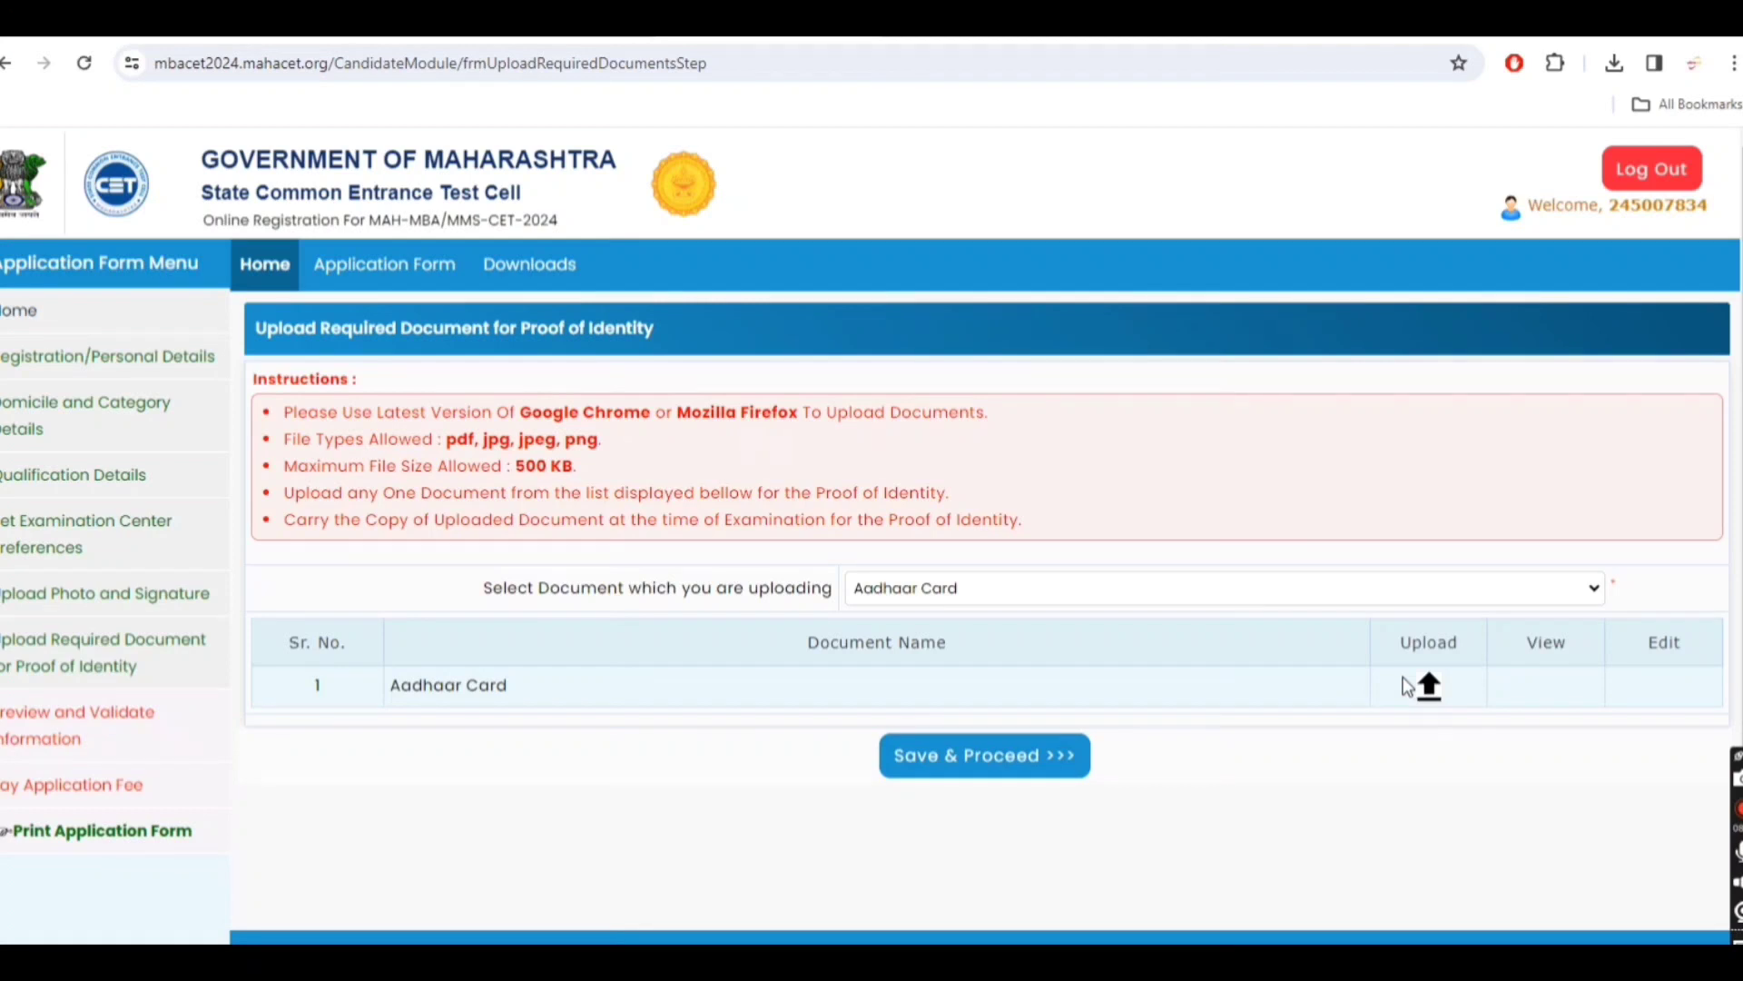
click(1409, 685)
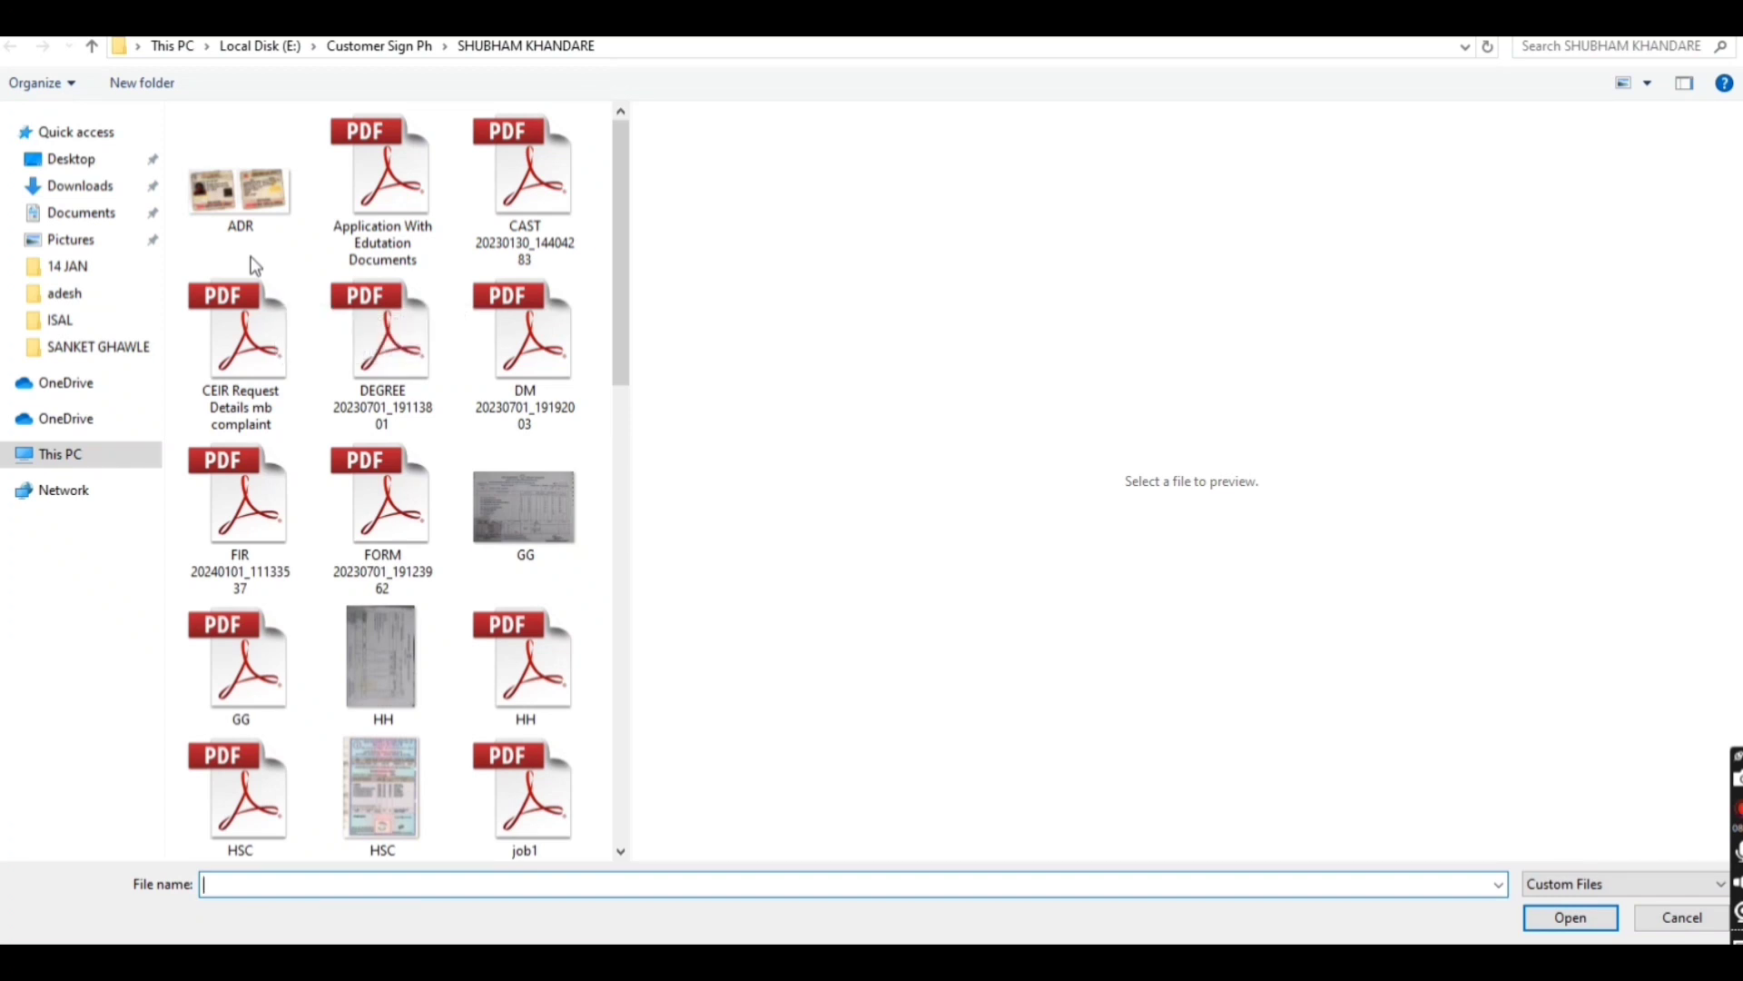
double_click(239, 192)
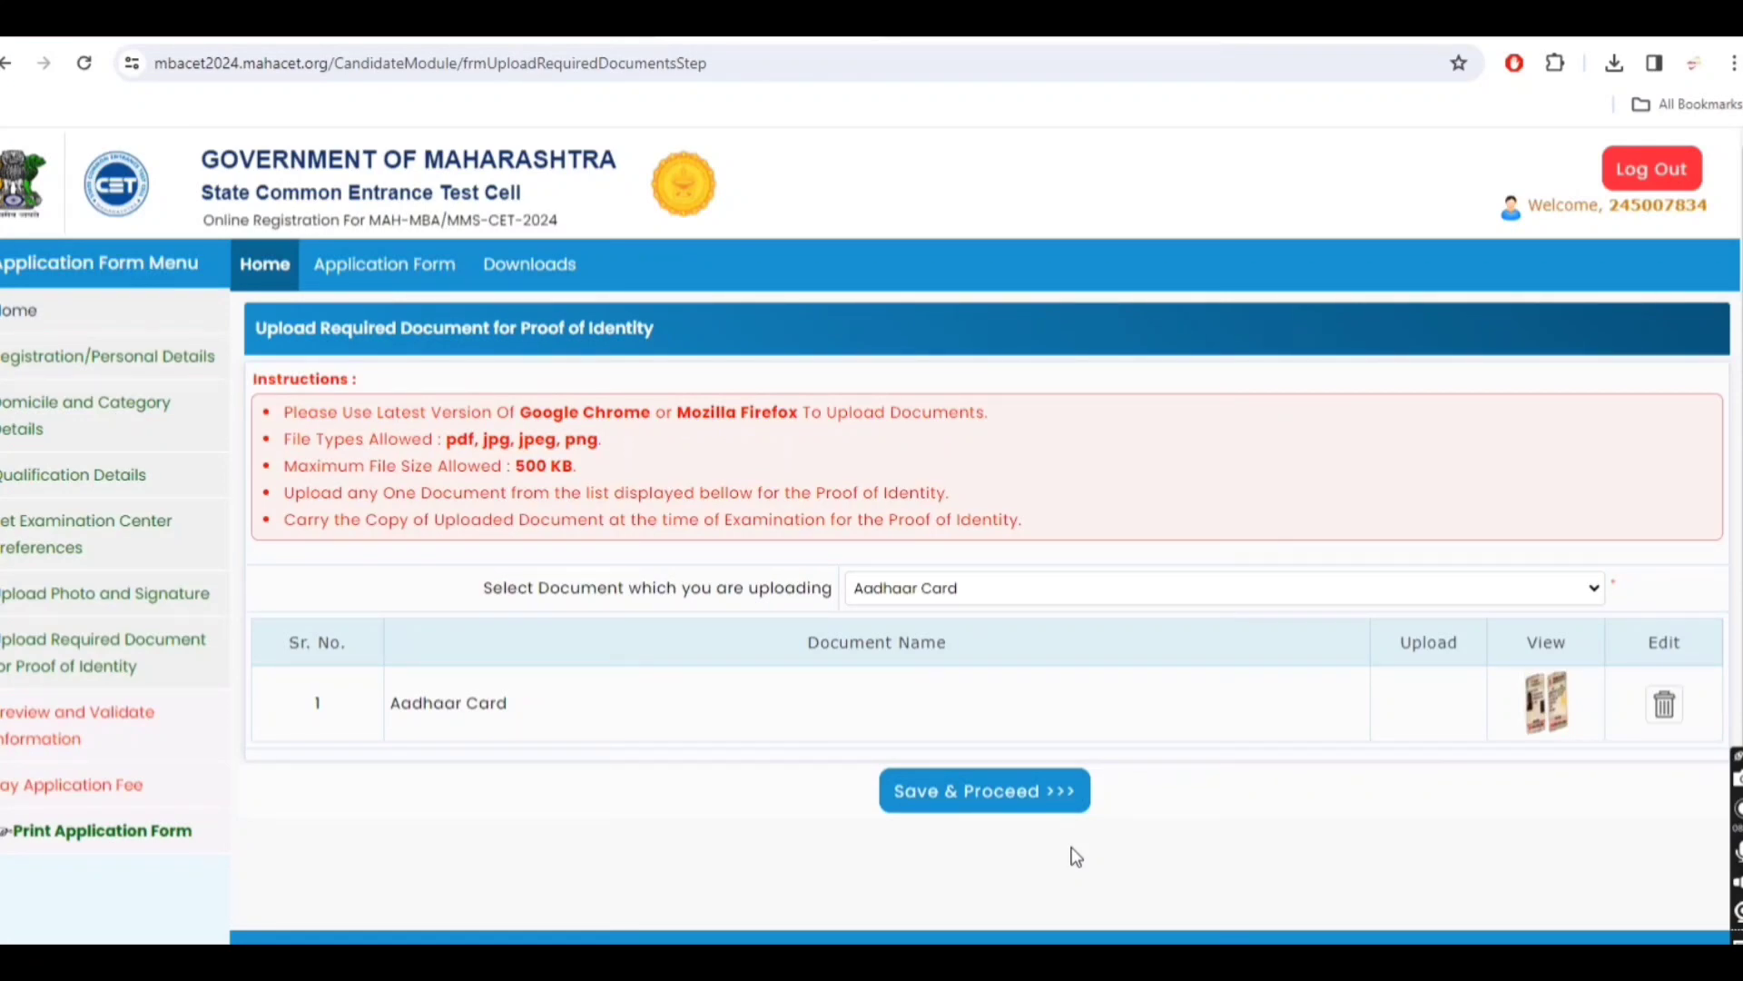
click(1006, 807)
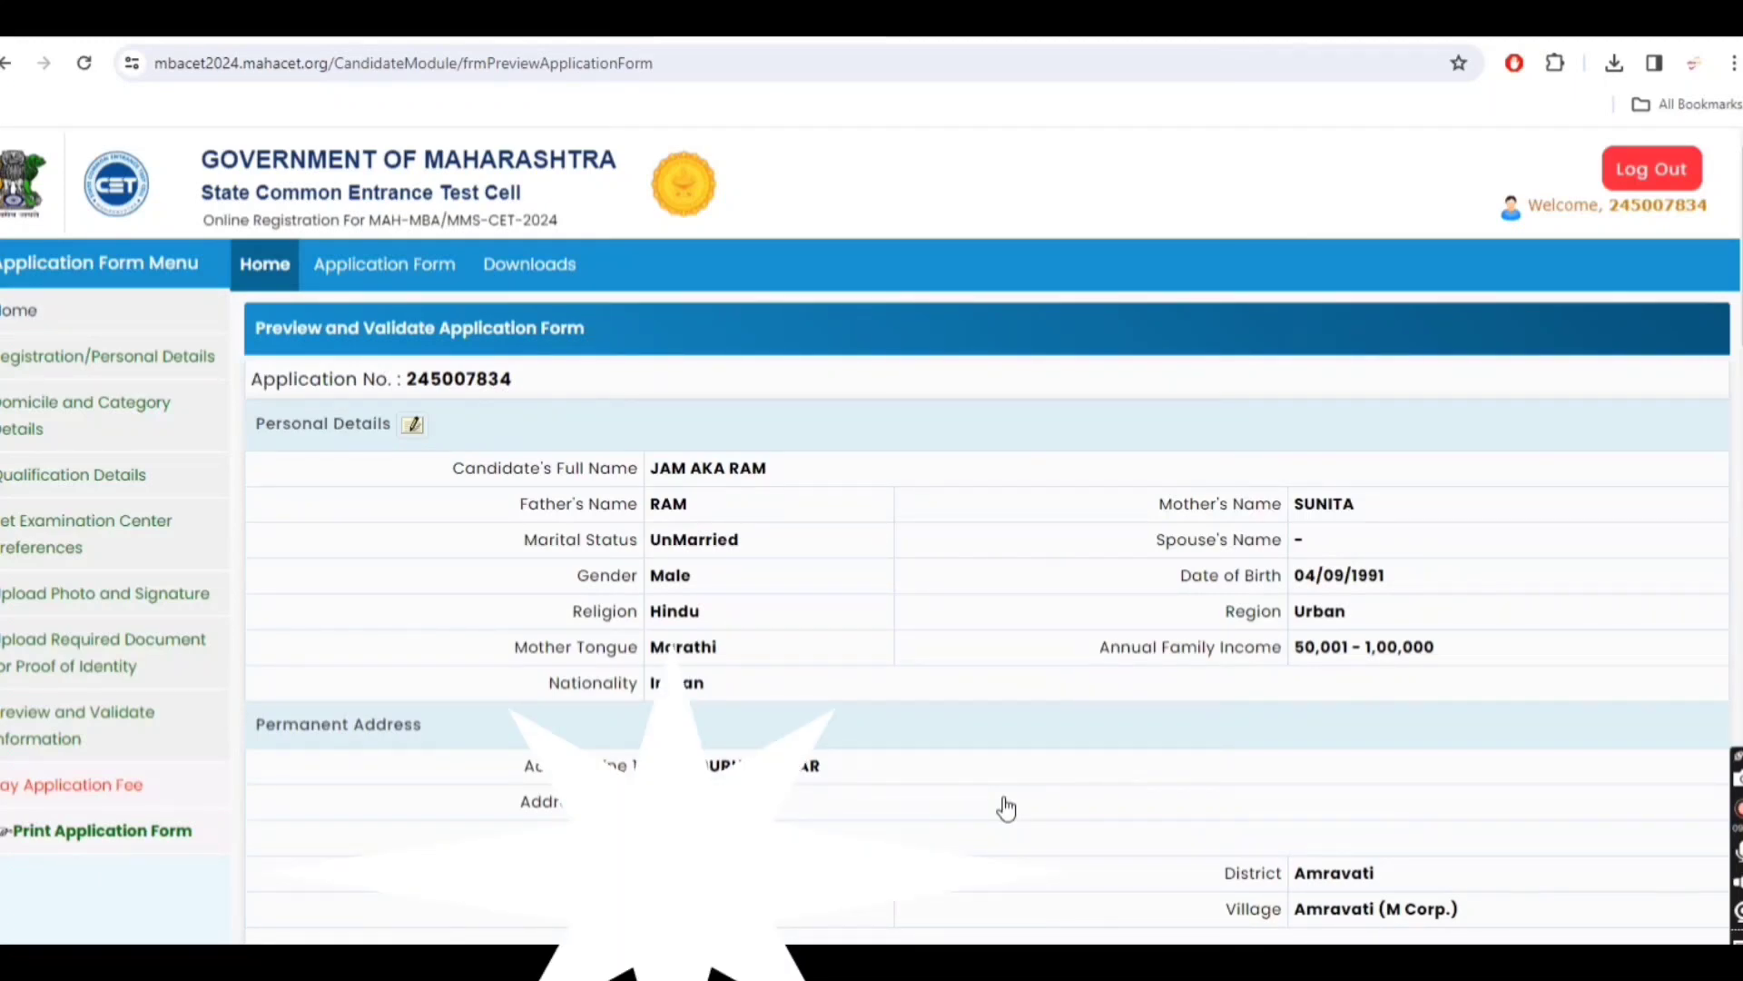
scroll(1006, 808, down, 3)
scroll(1006, 808, down, 3)
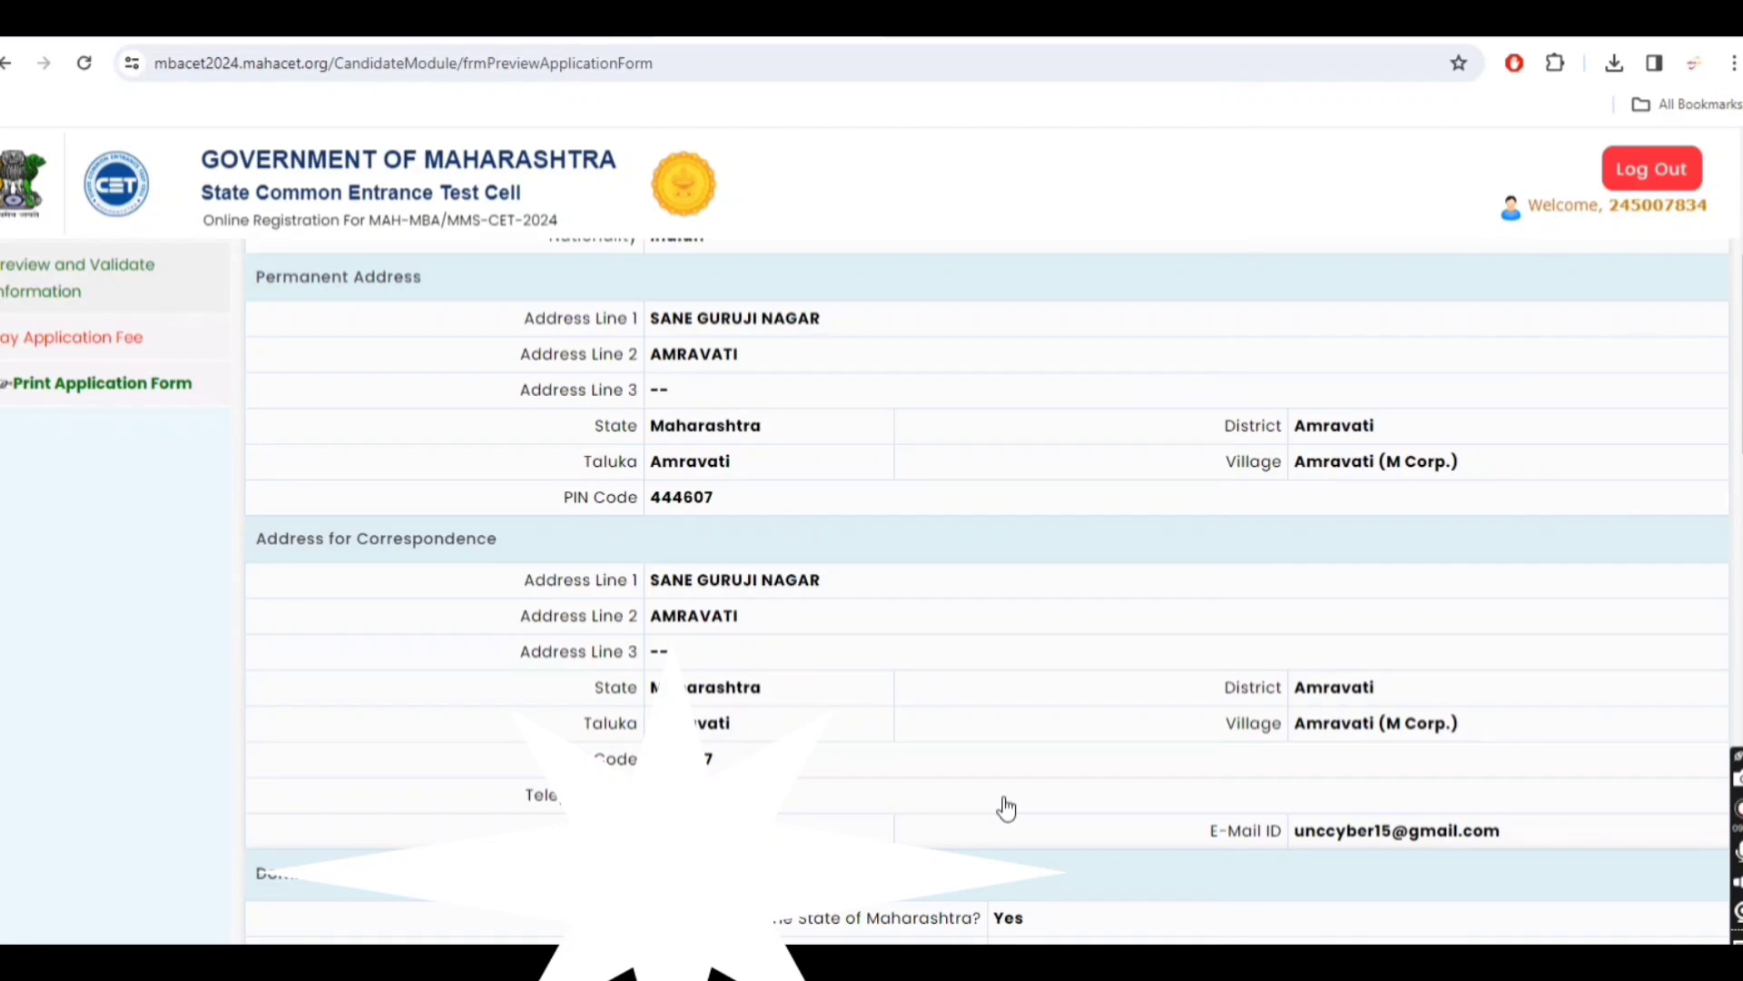
scroll(1006, 808, down, 8)
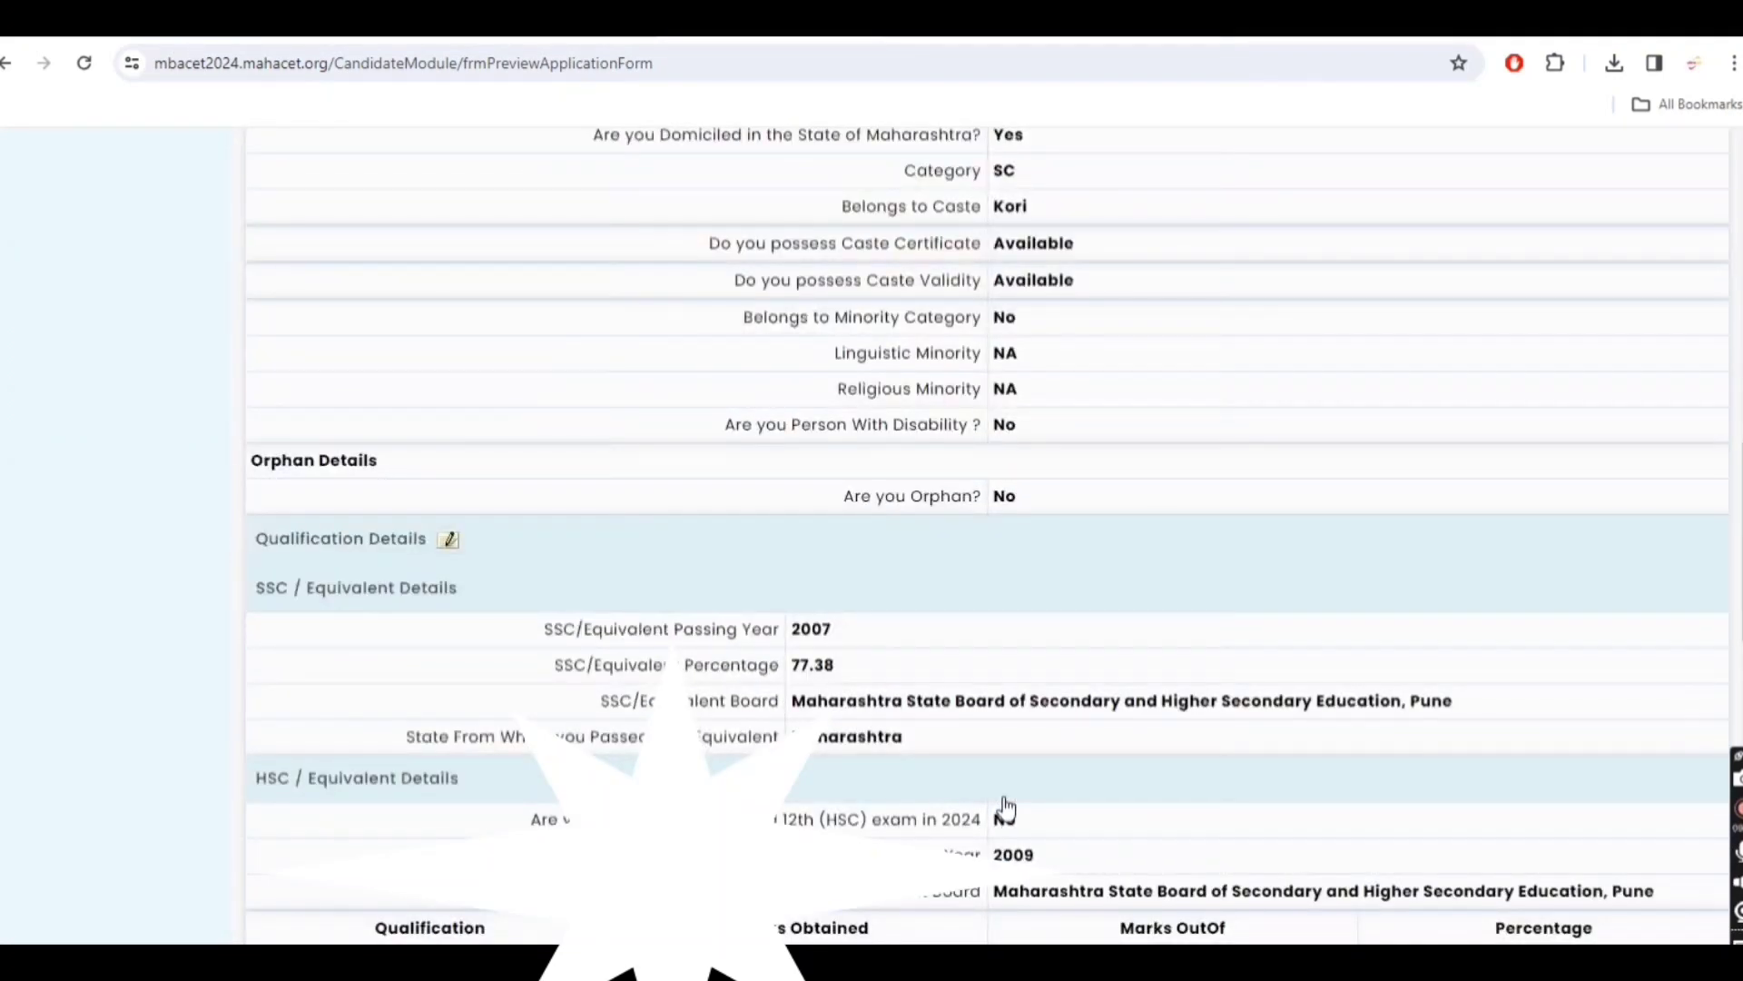
scroll(1093, 553, up, 1)
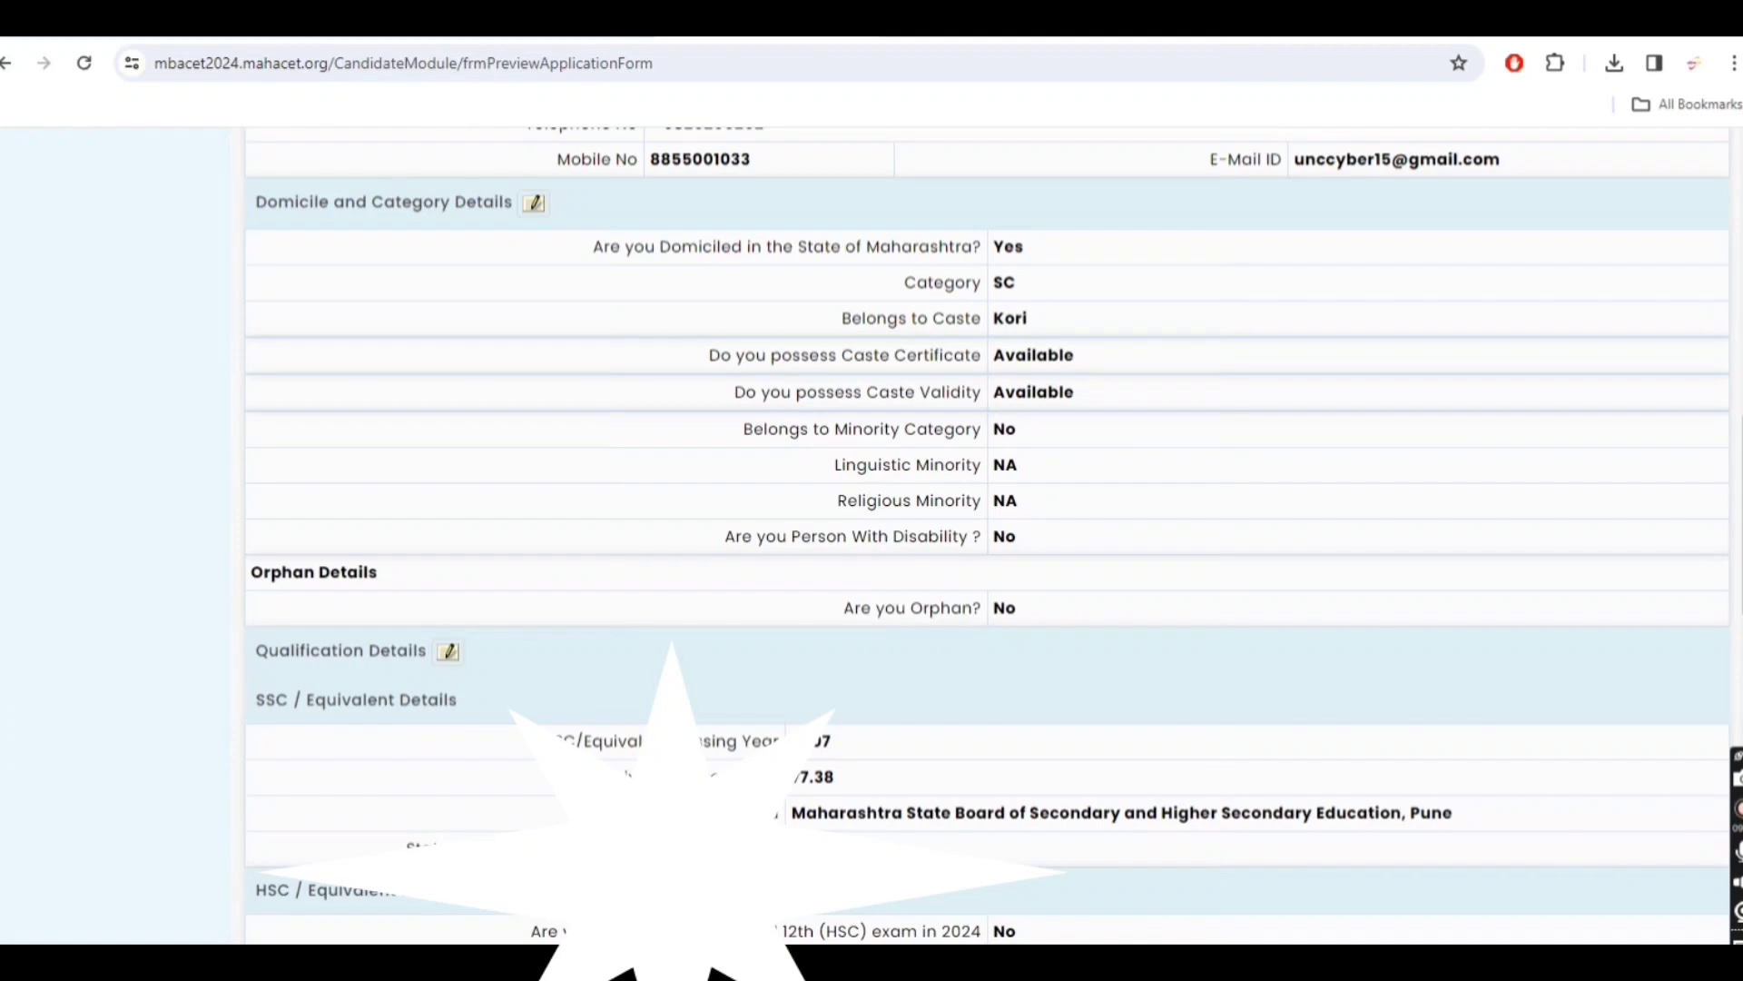
scroll(987, 535, down, 1)
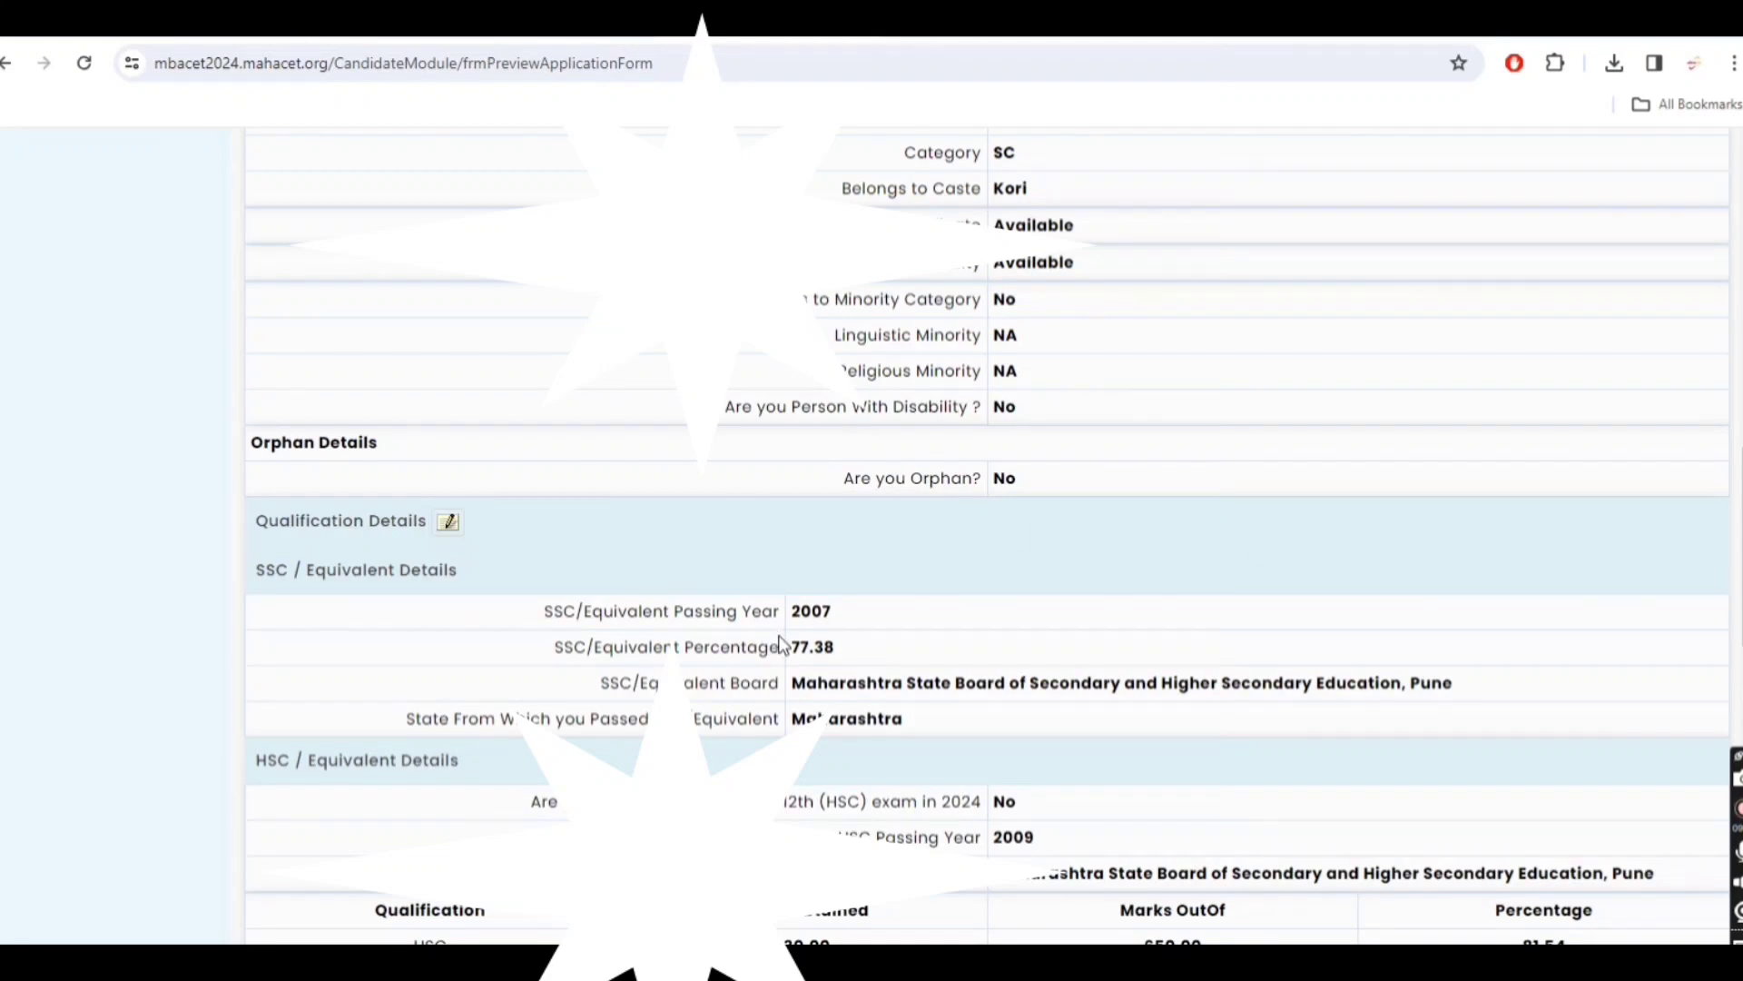
scroll(779, 643, down, 3)
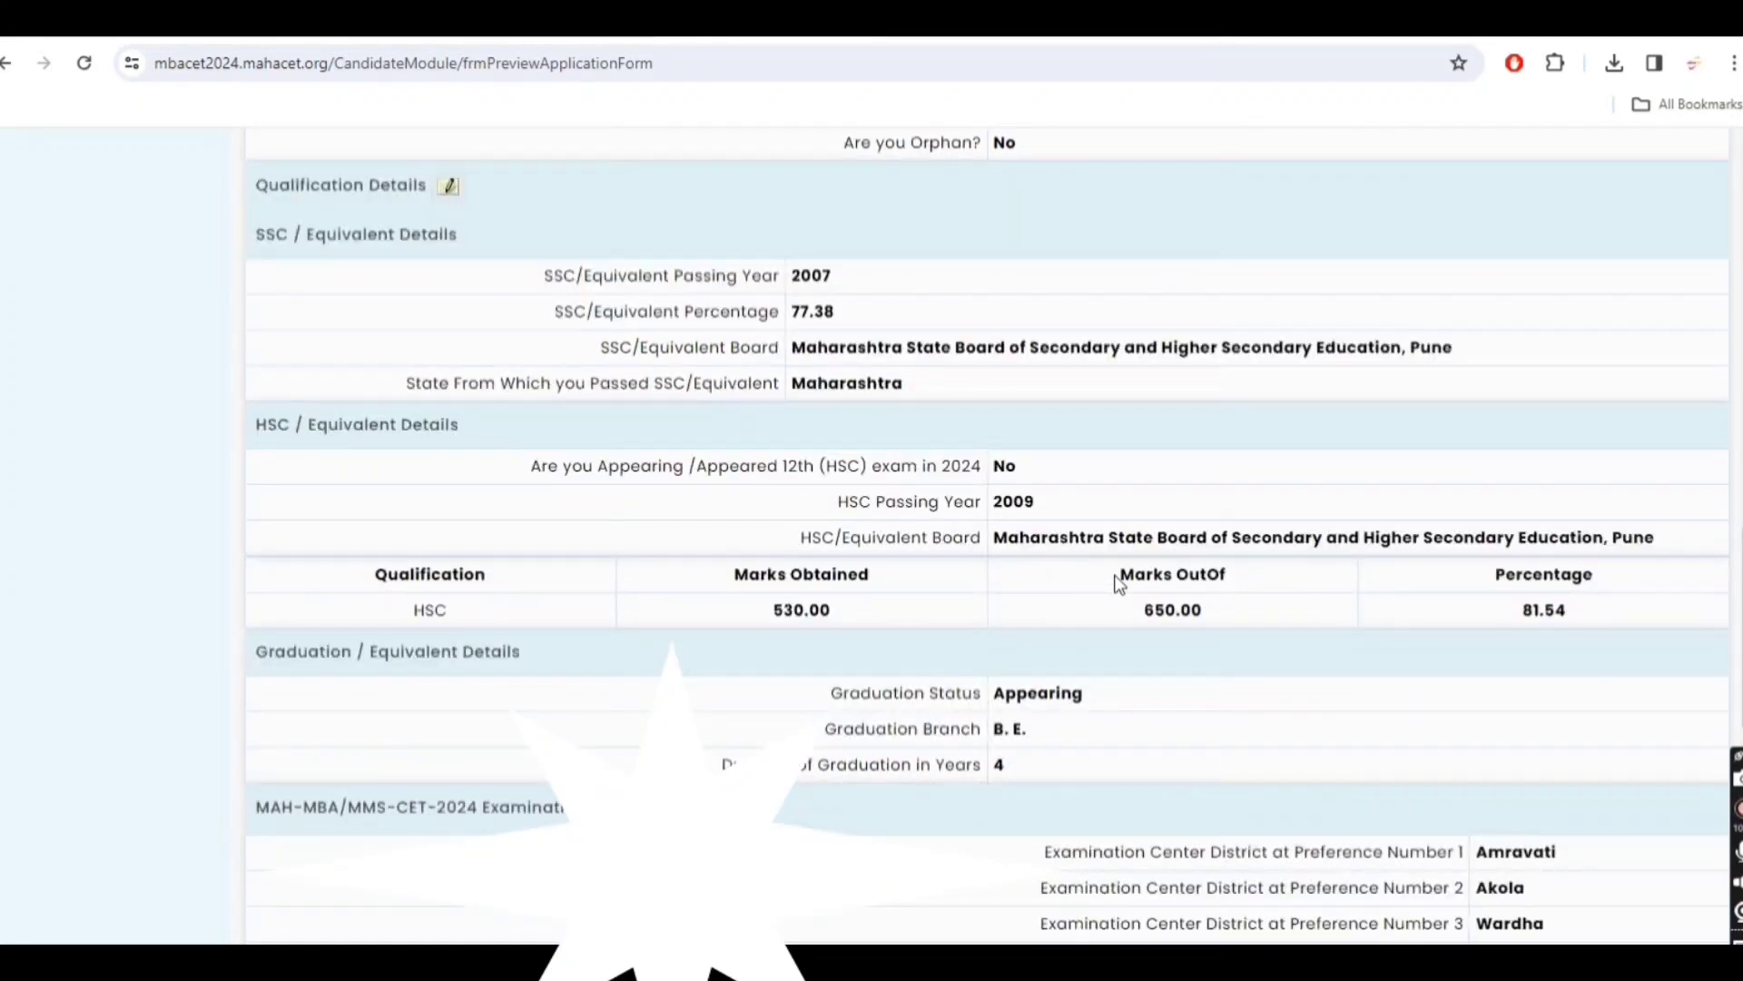
scroll(1119, 586, down, 1)
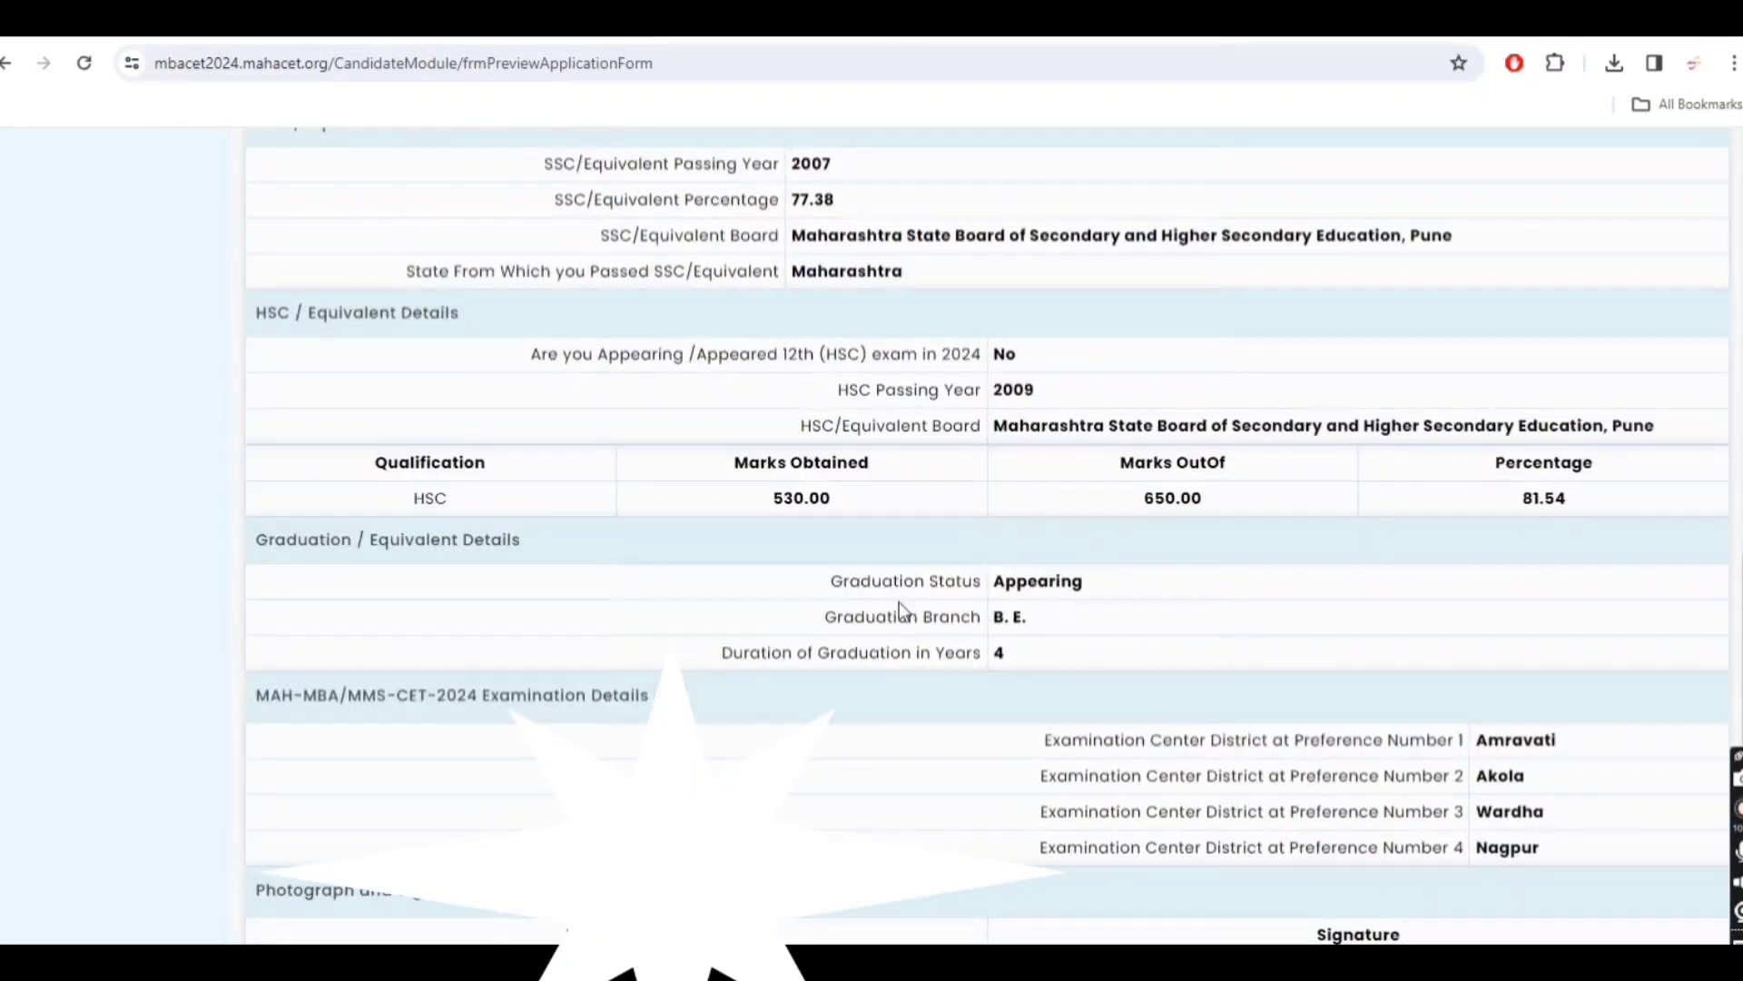
scroll(899, 609, down, 2)
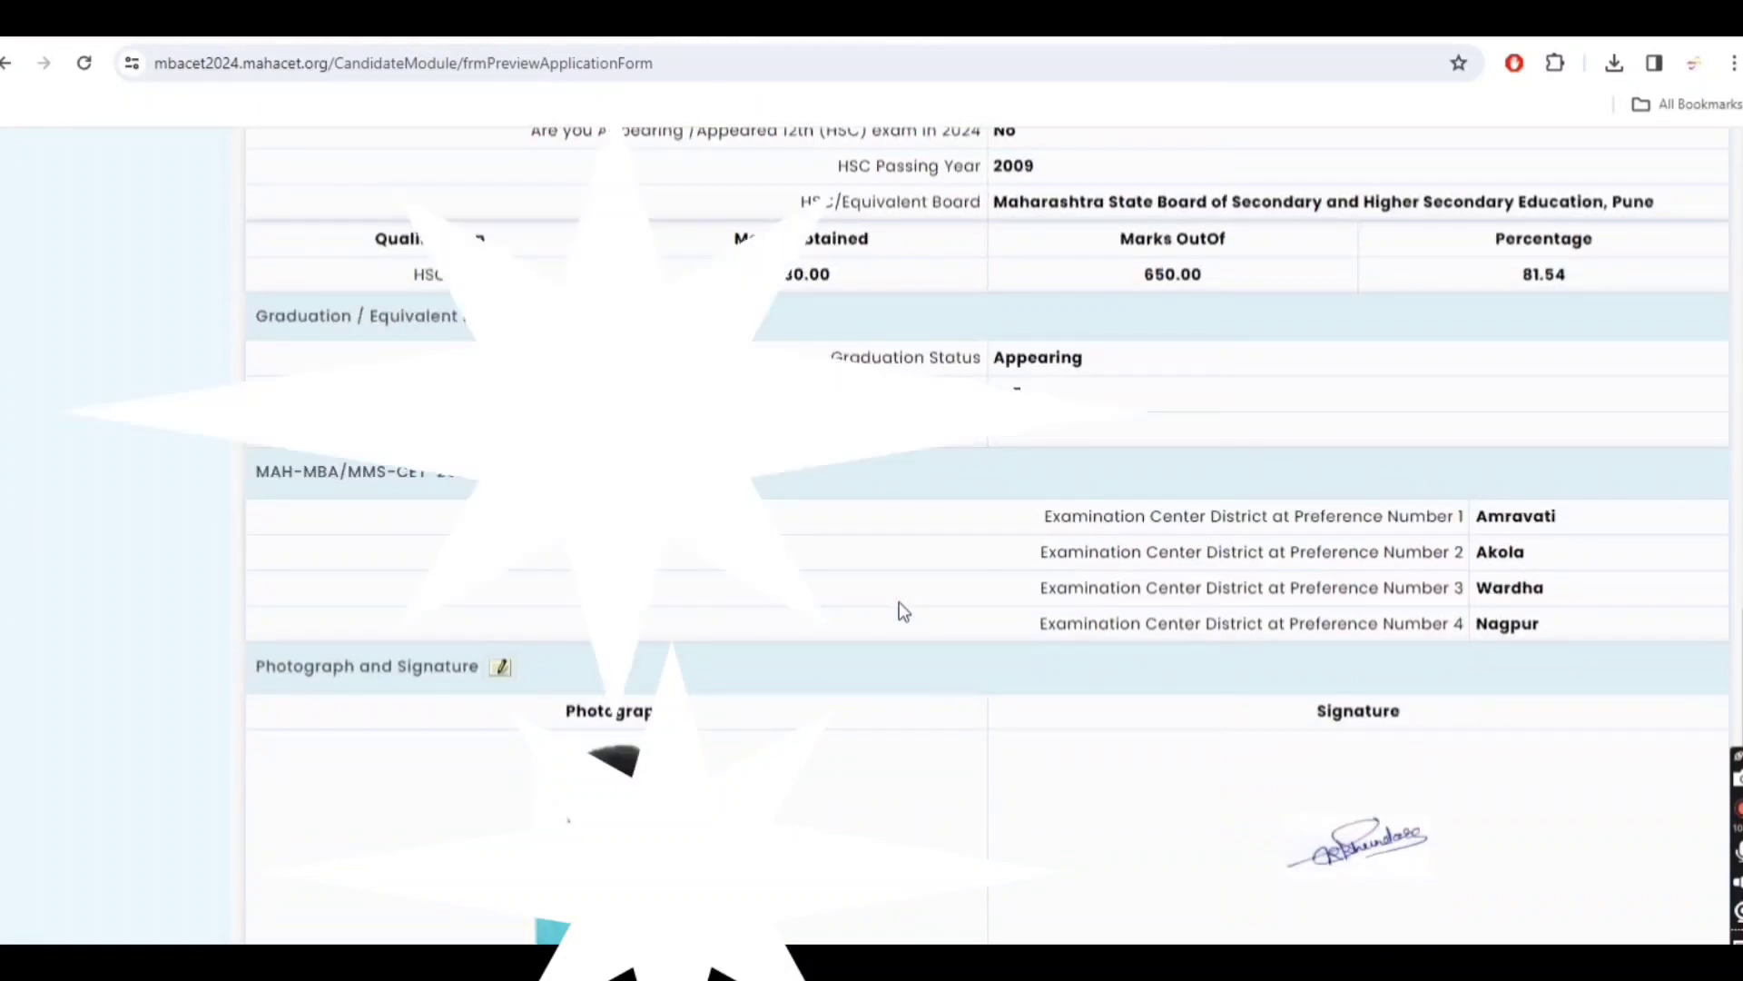
scroll(899, 602, down, 3)
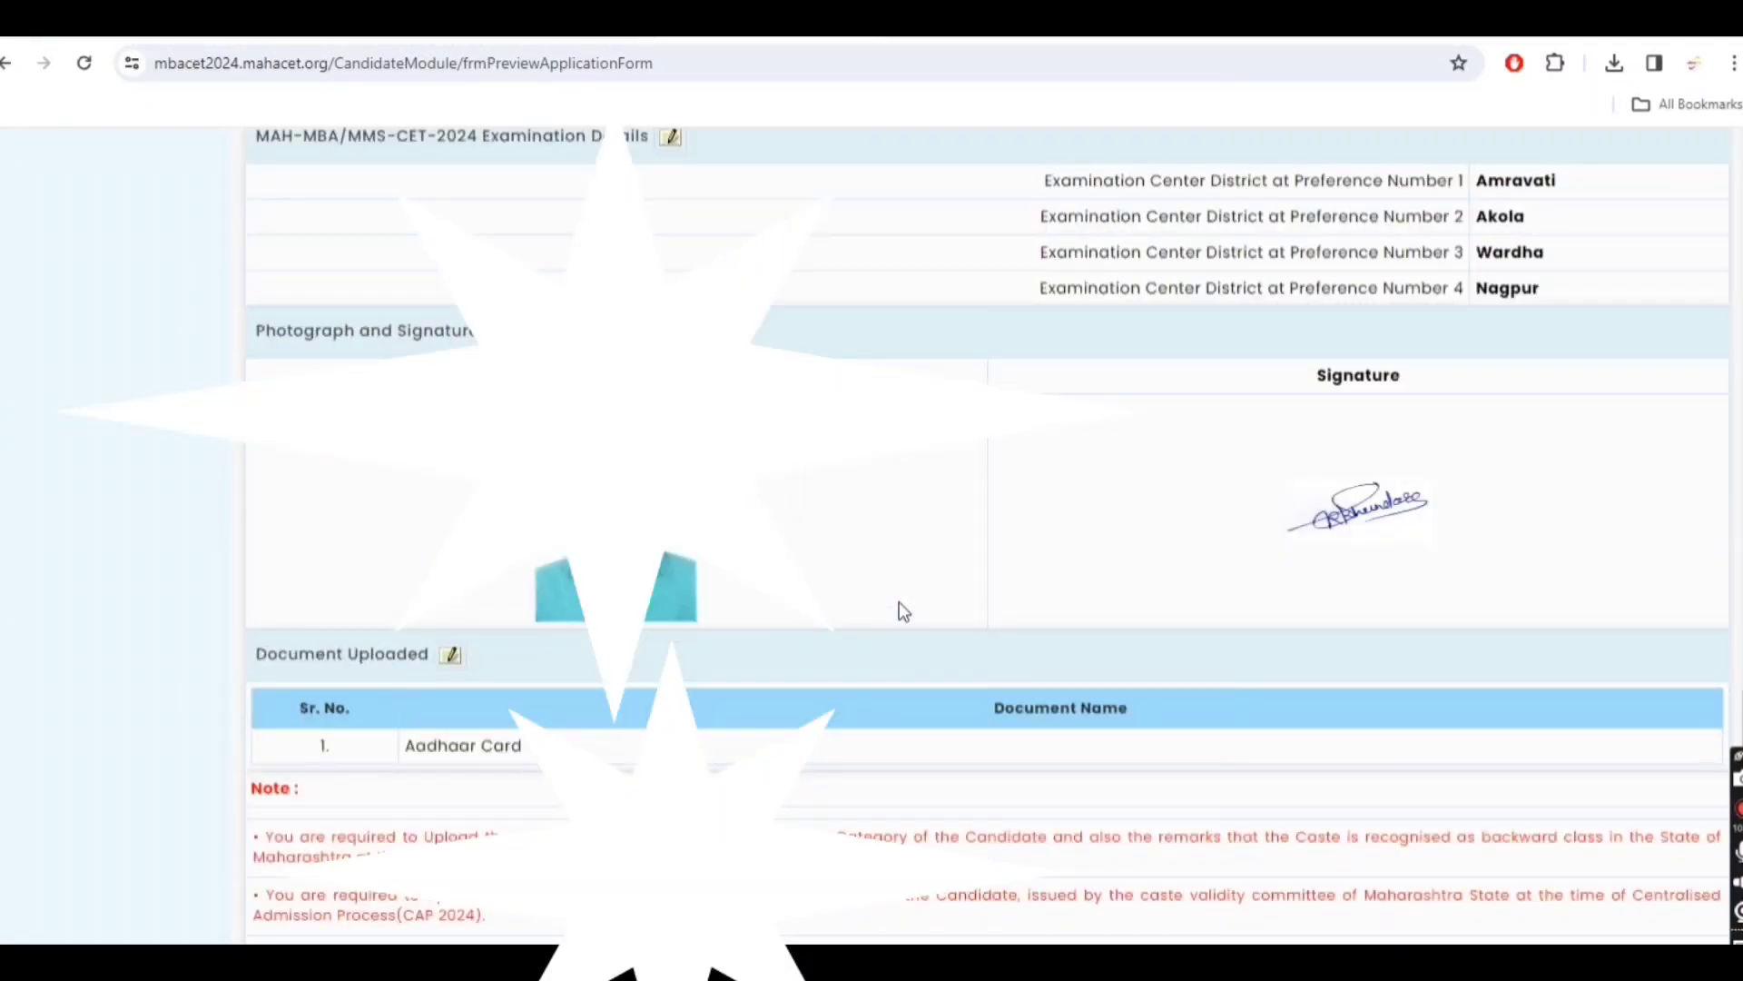
scroll(899, 611, down, 2)
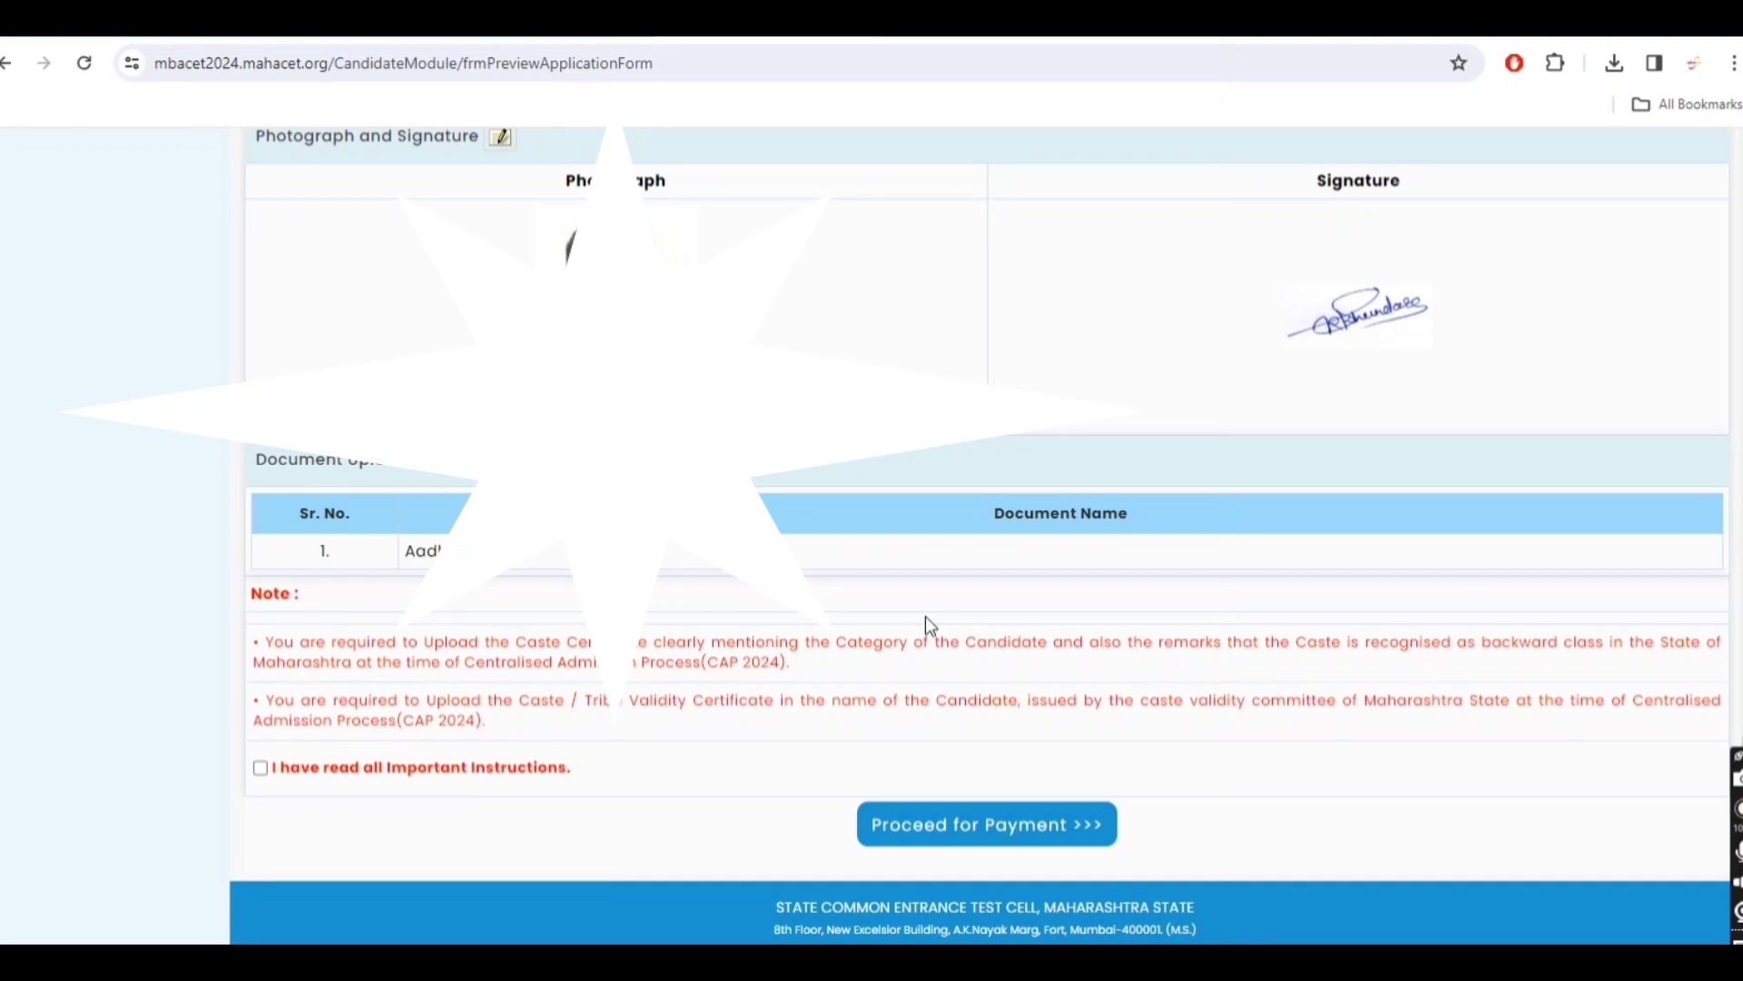
Step: Tick 'I have read all Important Instructions' and confirm proceeding to payment
click(262, 769)
click(1031, 843)
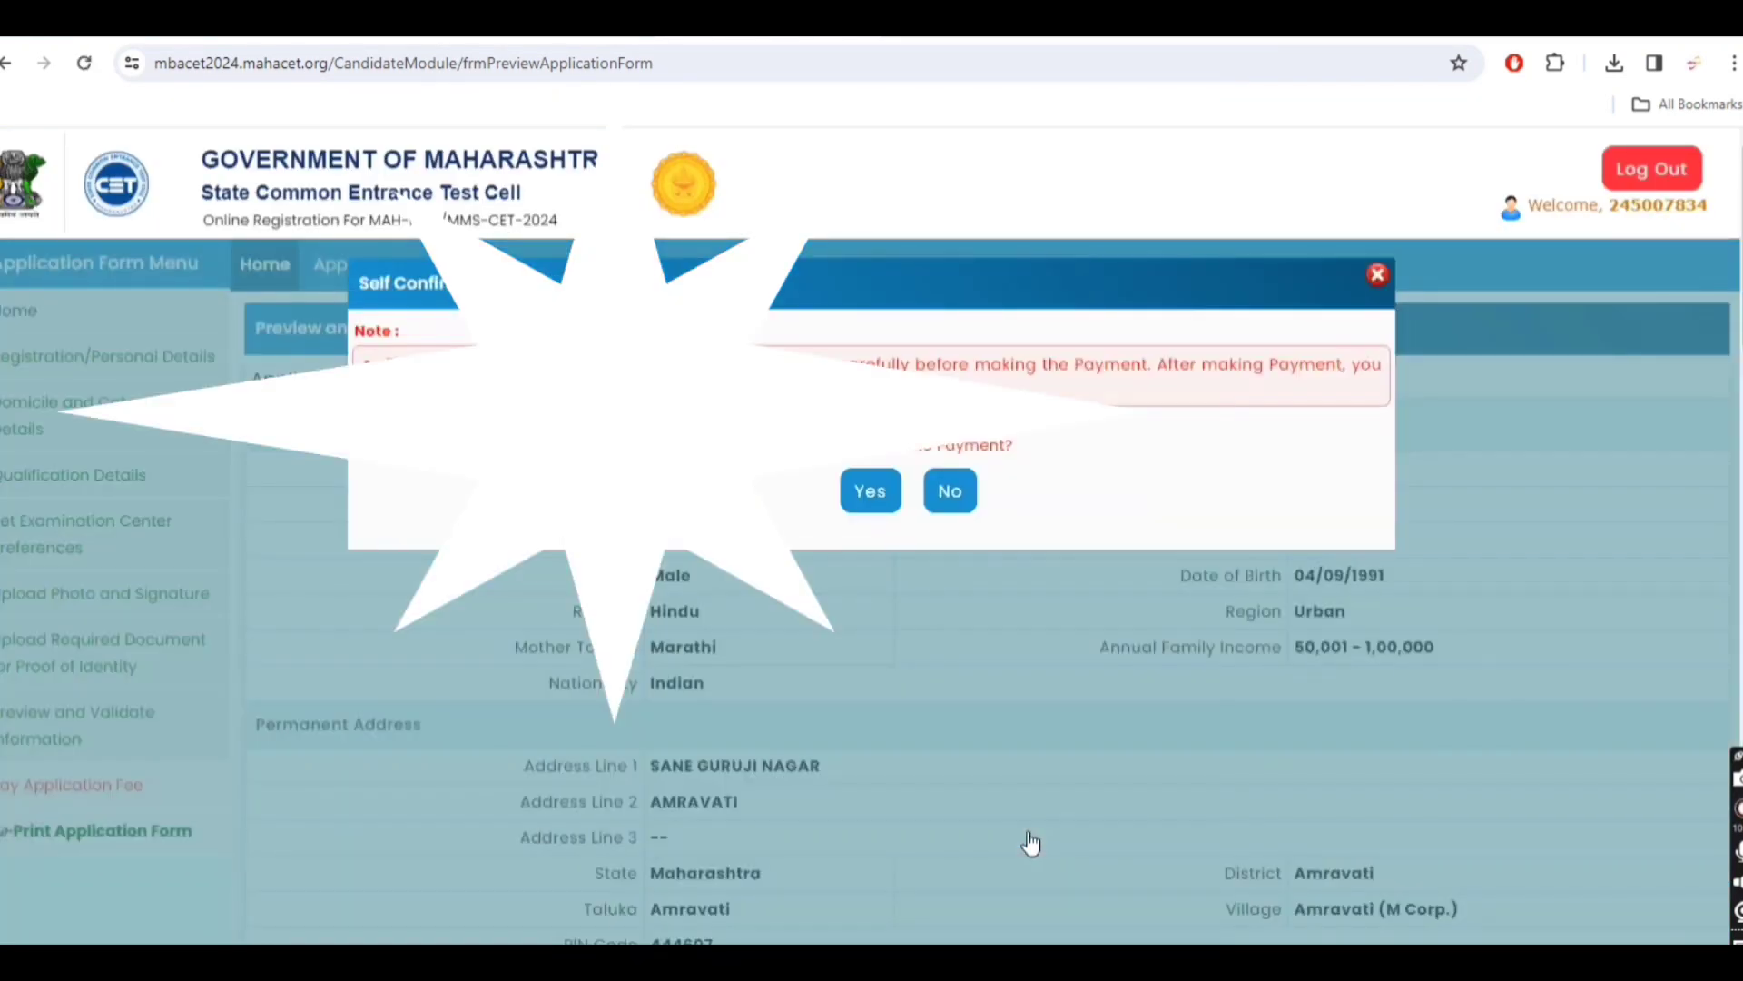
click(868, 489)
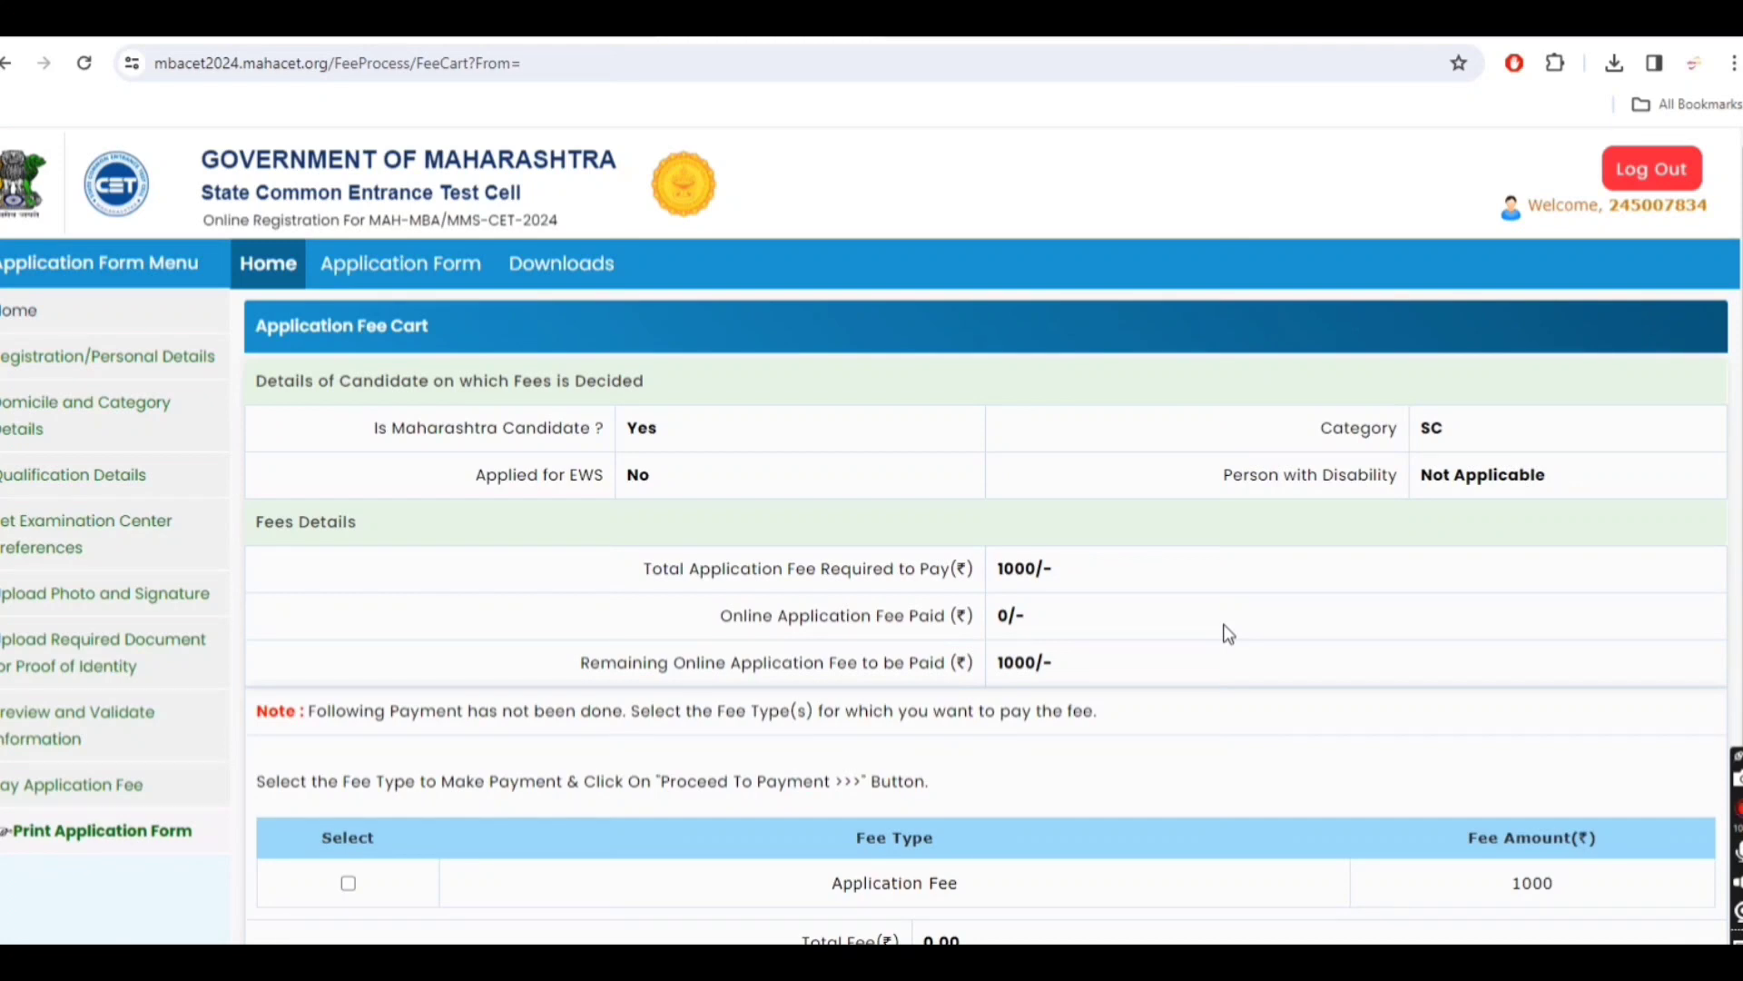
Step: Tick the 1000/- Application Fee and proceed to Razorpay payment mode selection
scroll(1191, 636, down, 1)
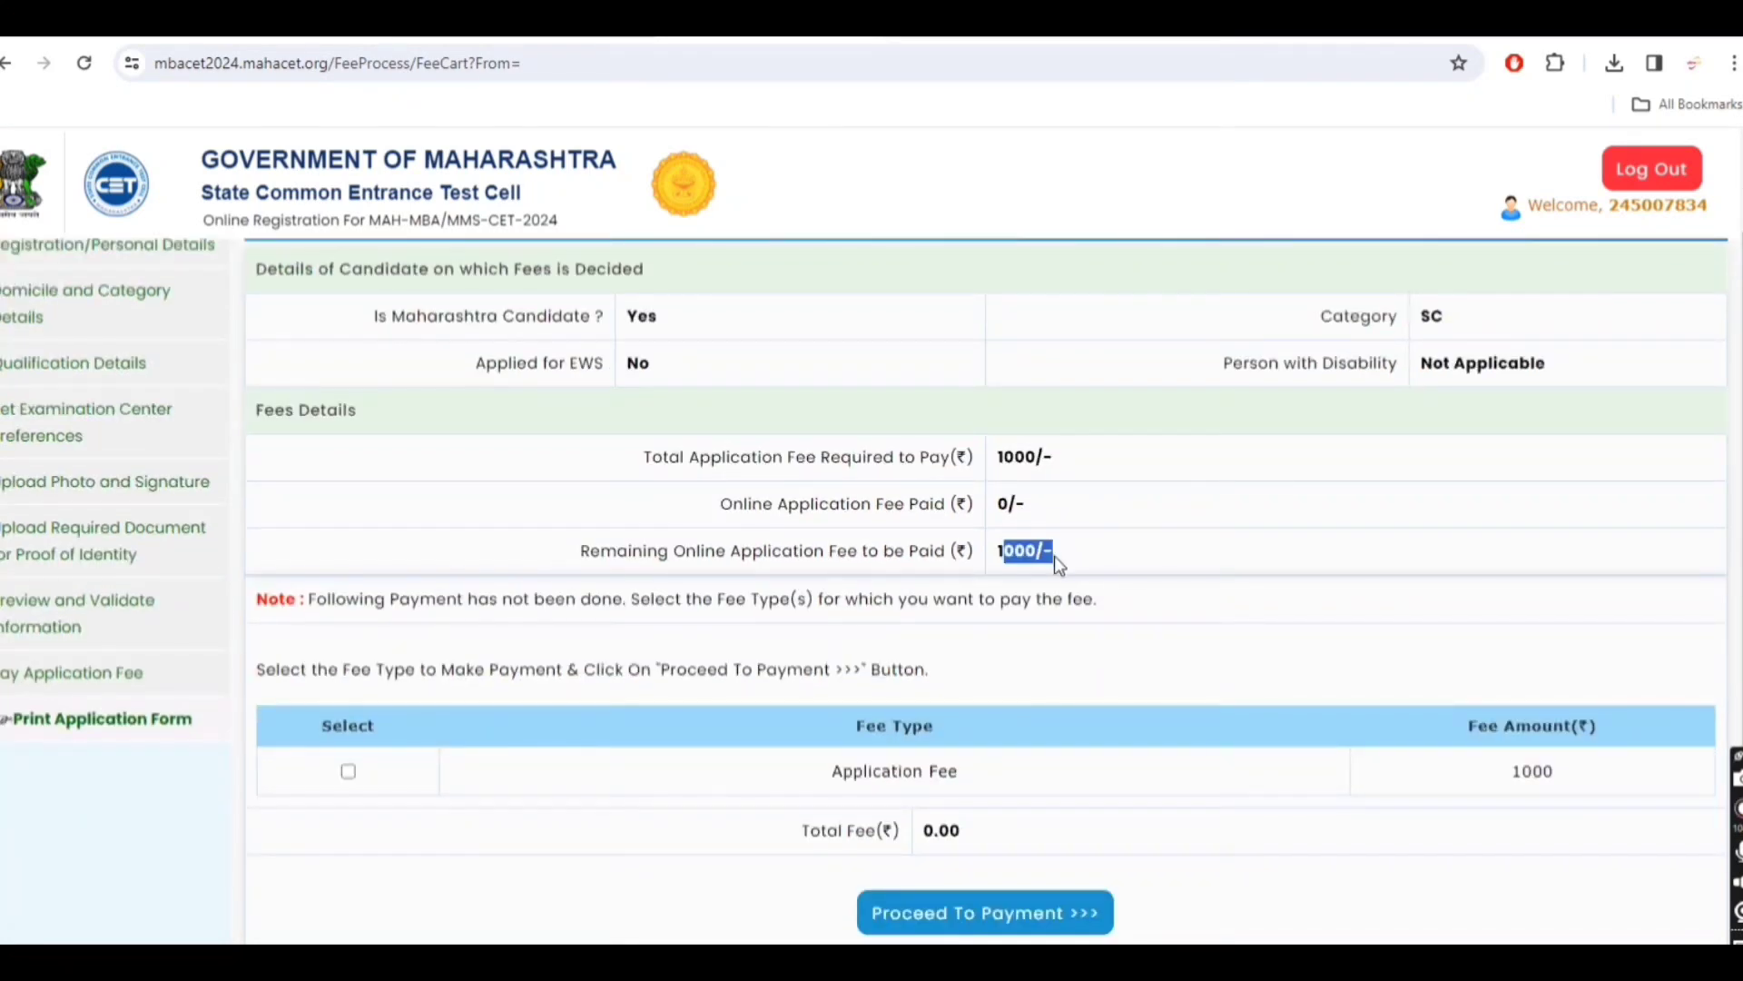
click(349, 774)
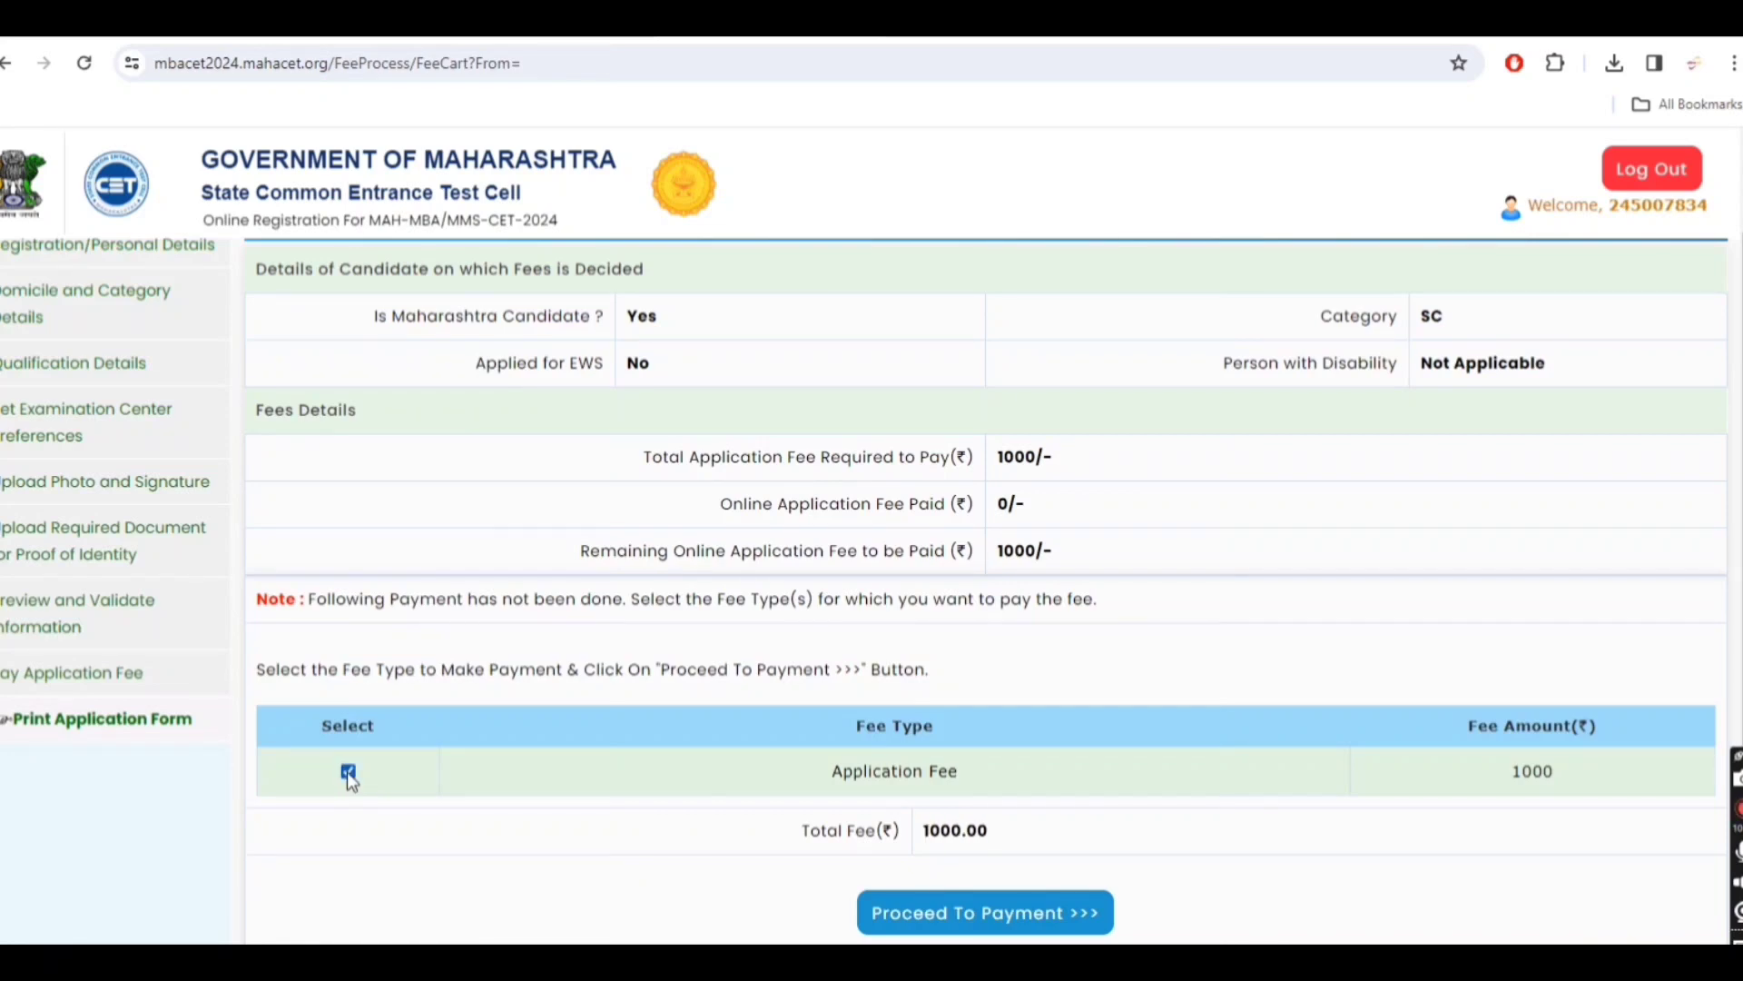
scroll(931, 794, down, 1)
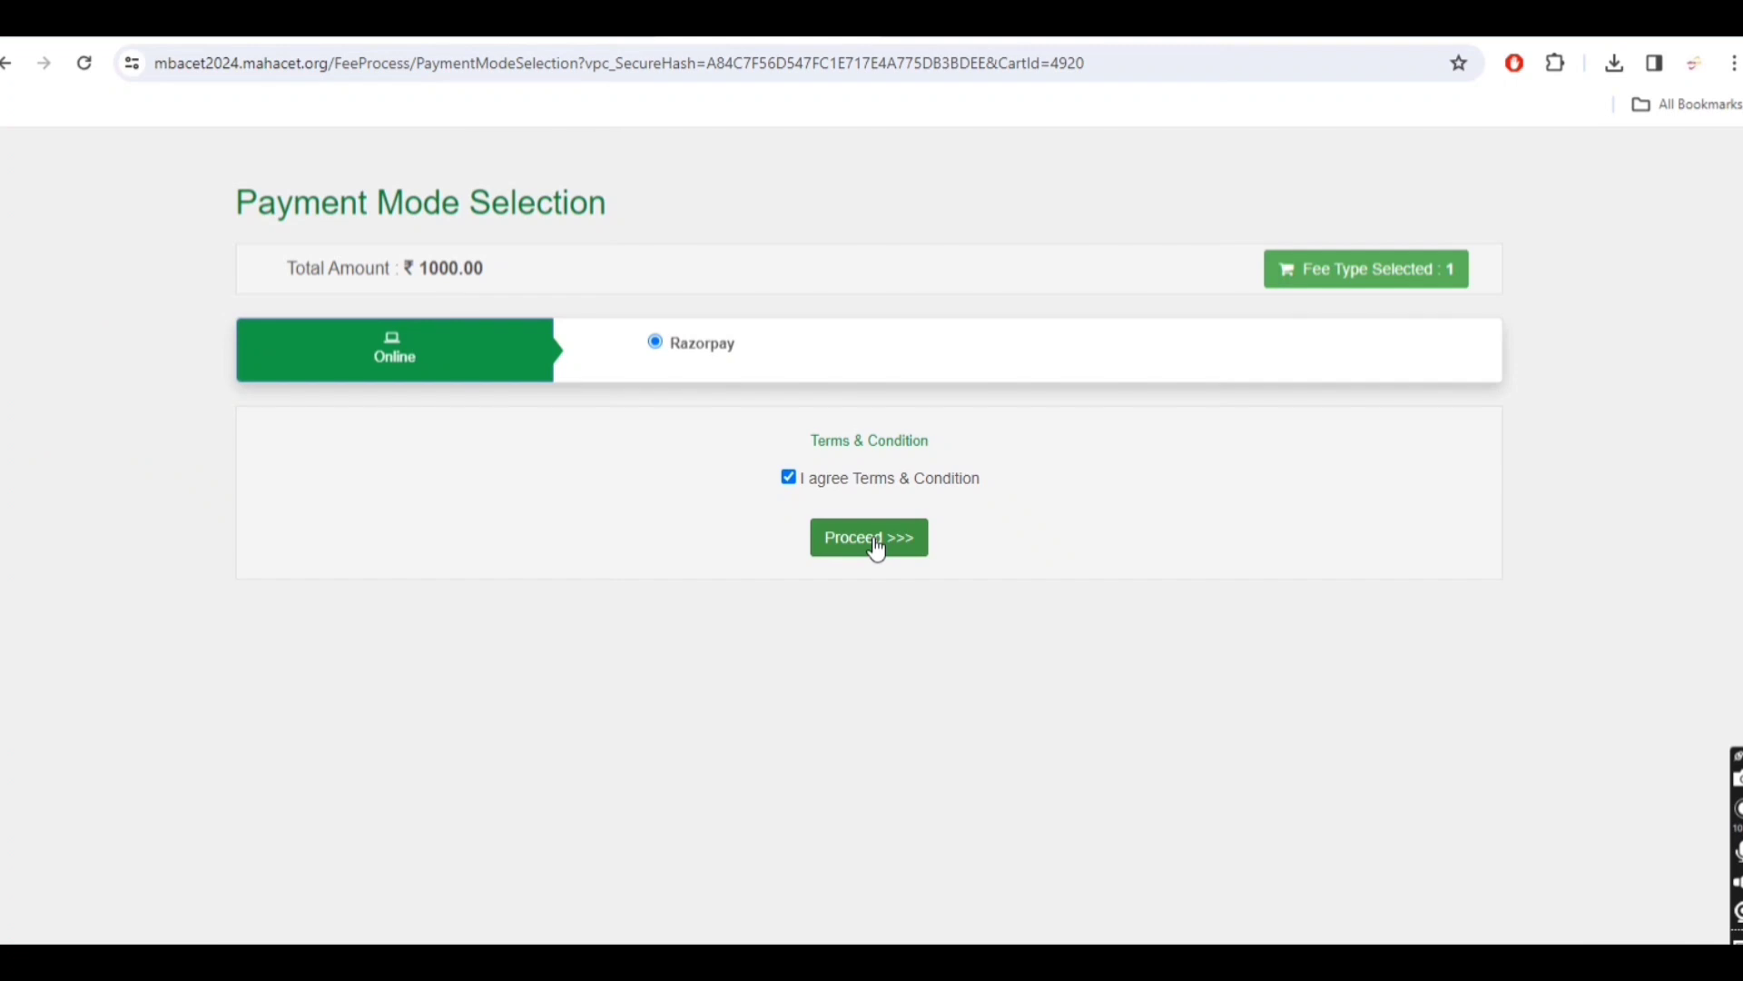
Step: Generate a ₹1,001.18 UPI QR code in Razorpay, then cancel the checkout
click(873, 543)
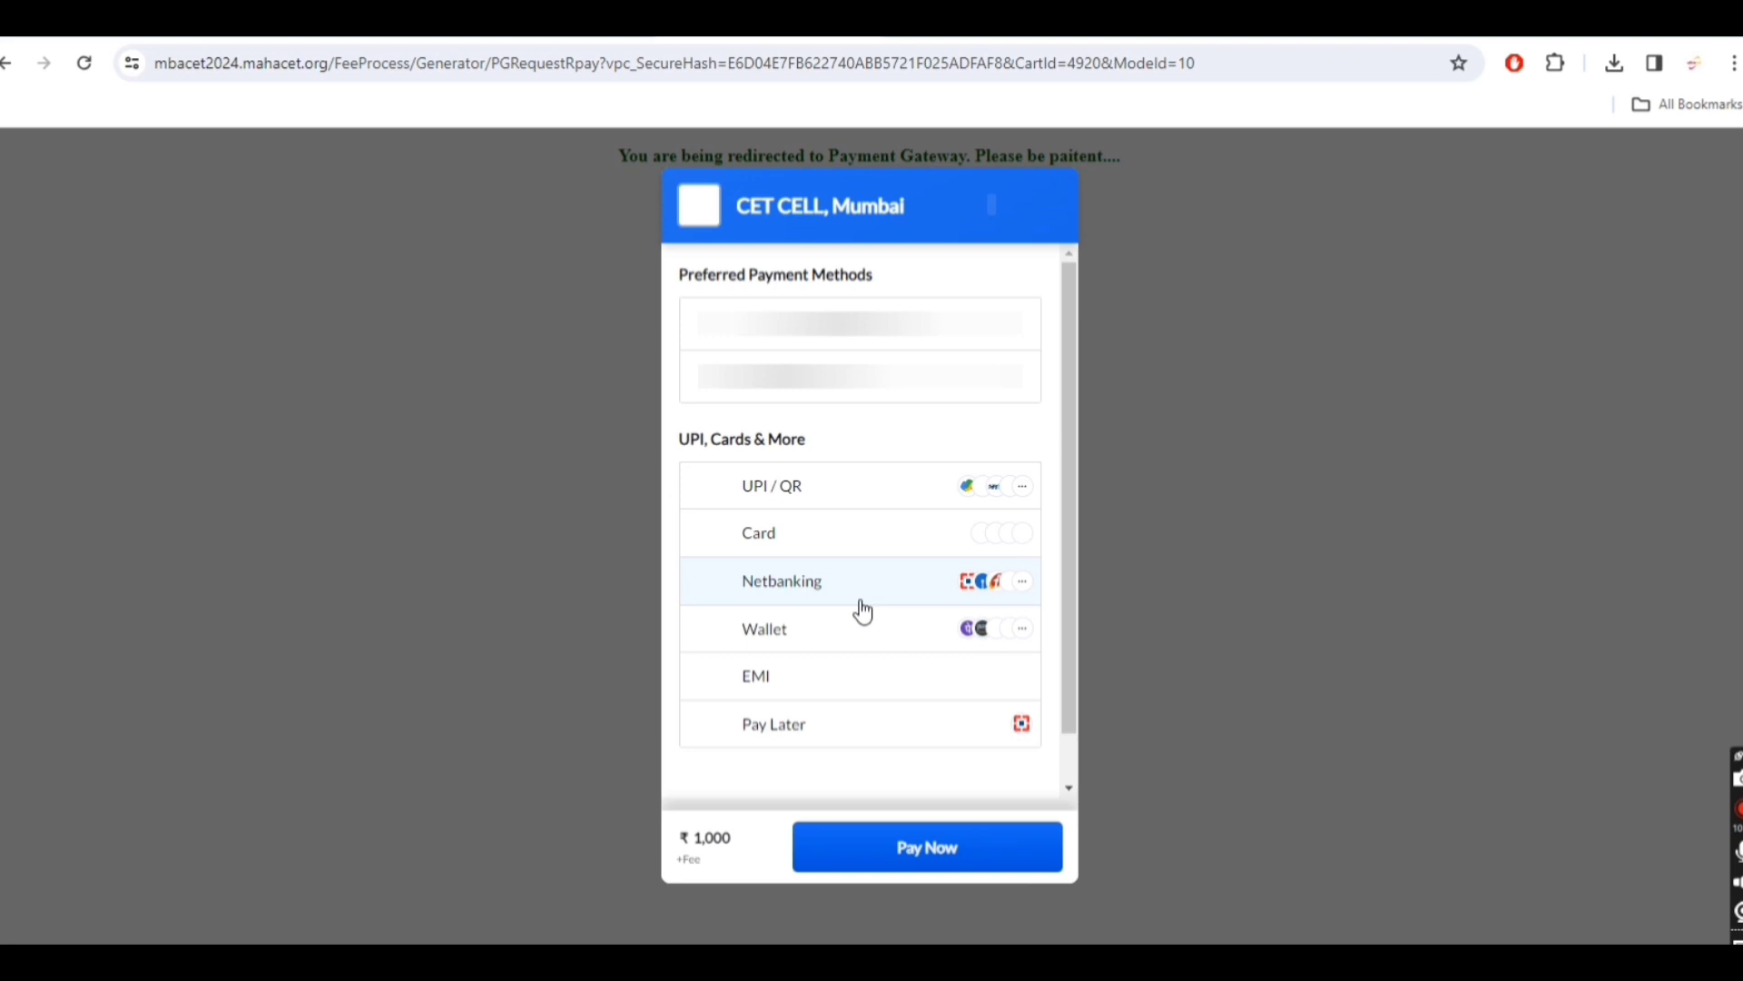
click(841, 486)
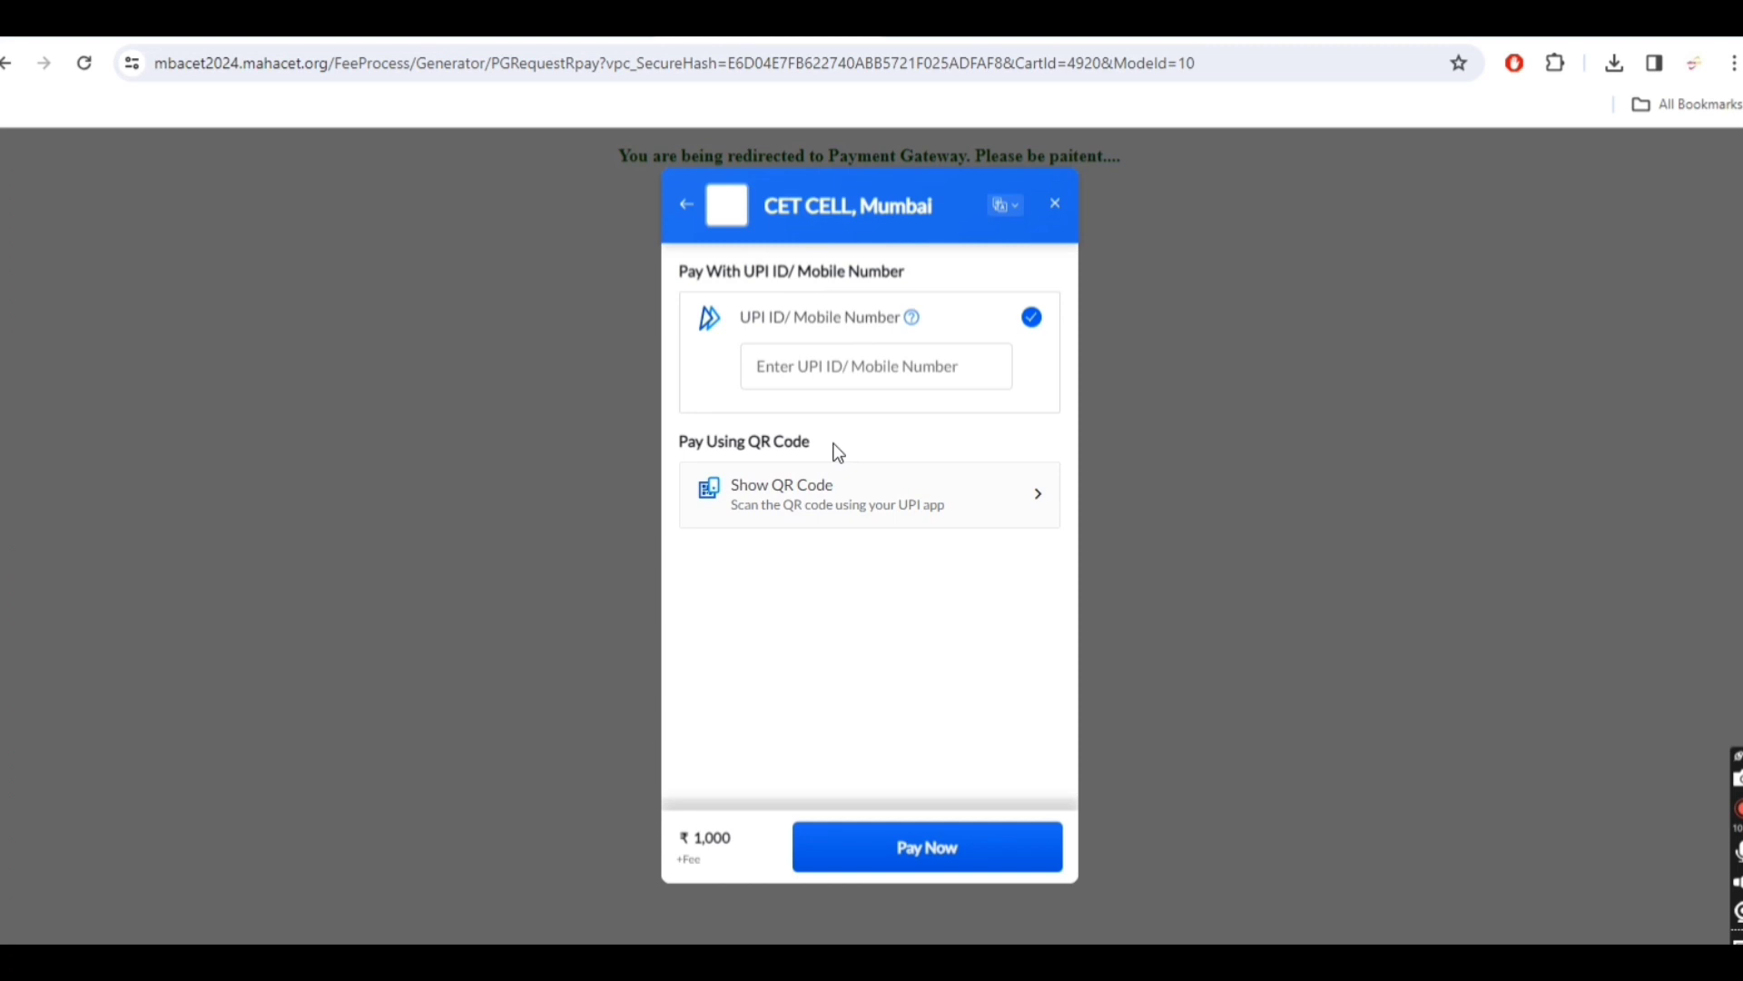
click(838, 495)
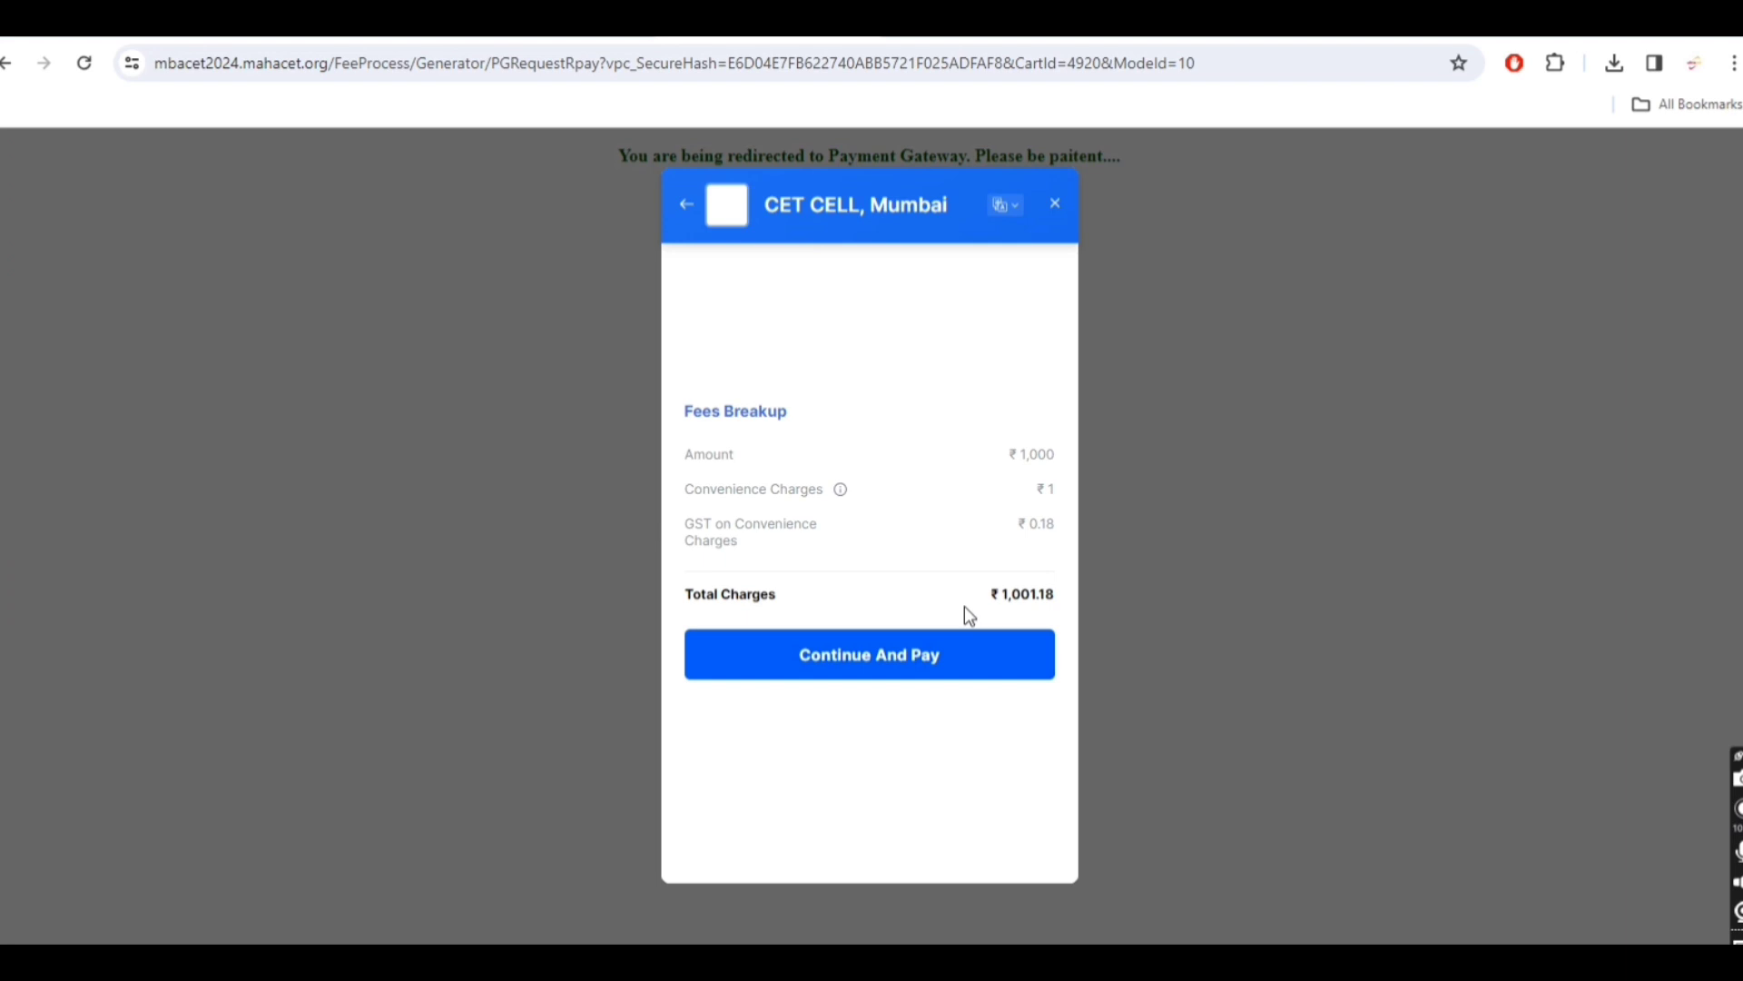
click(961, 669)
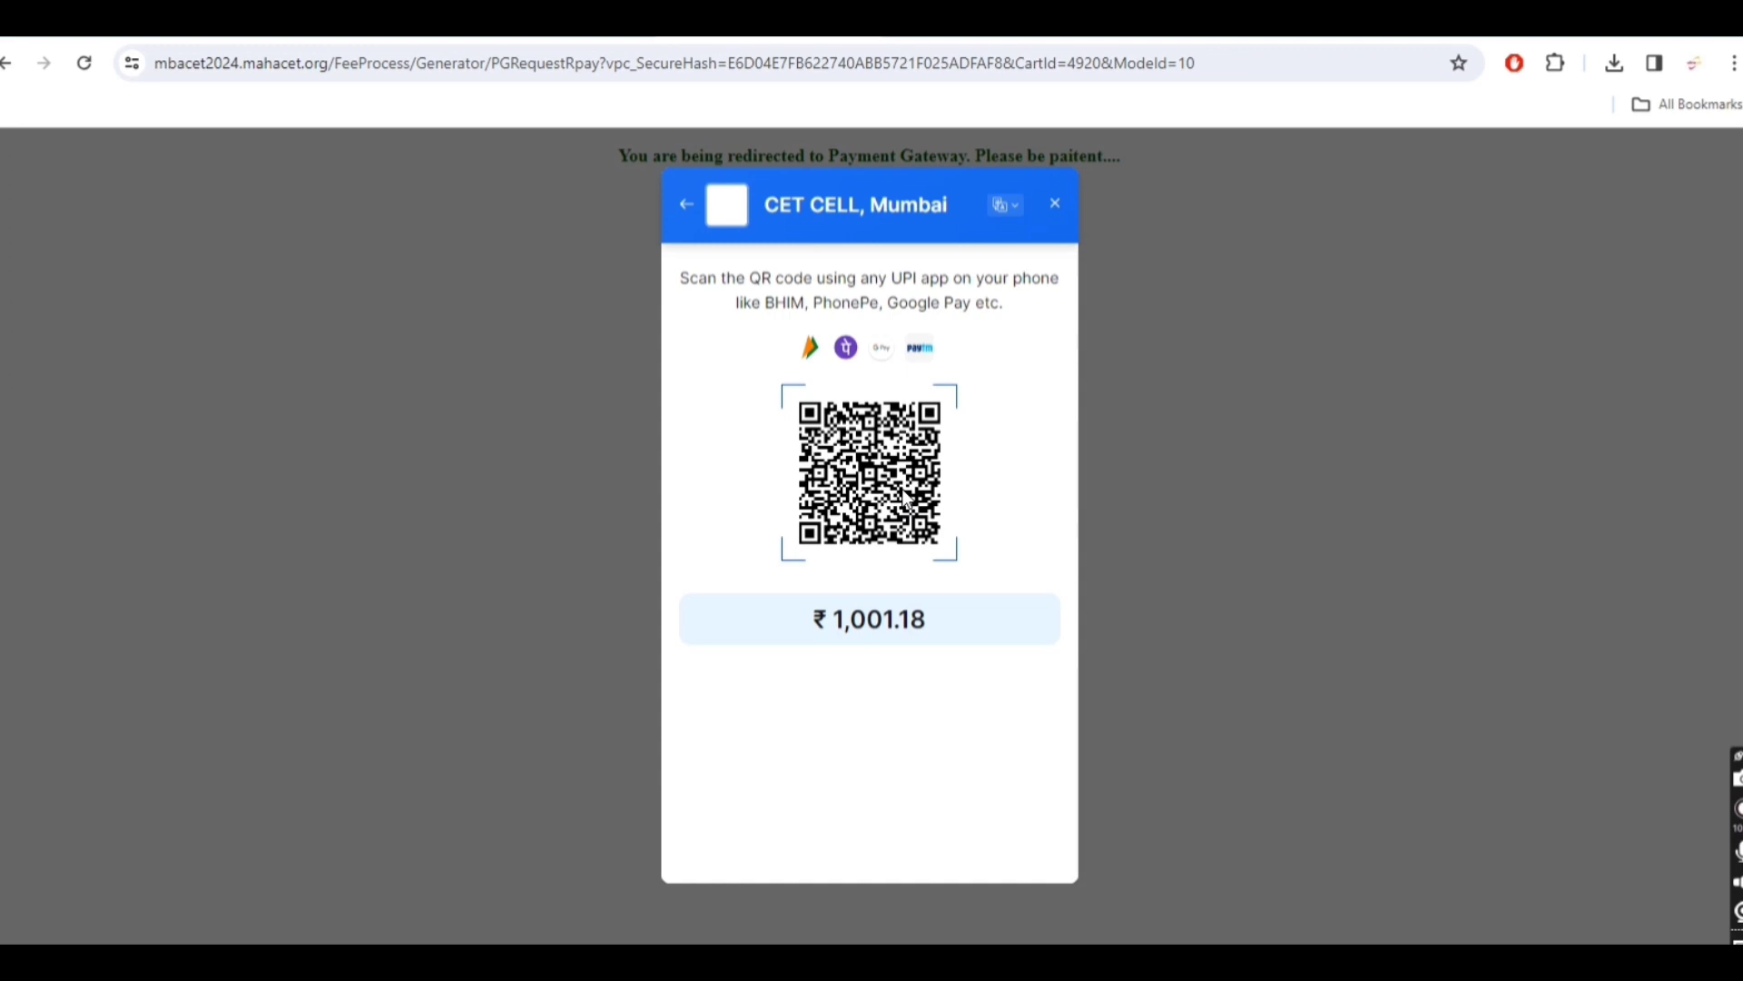
click(1055, 205)
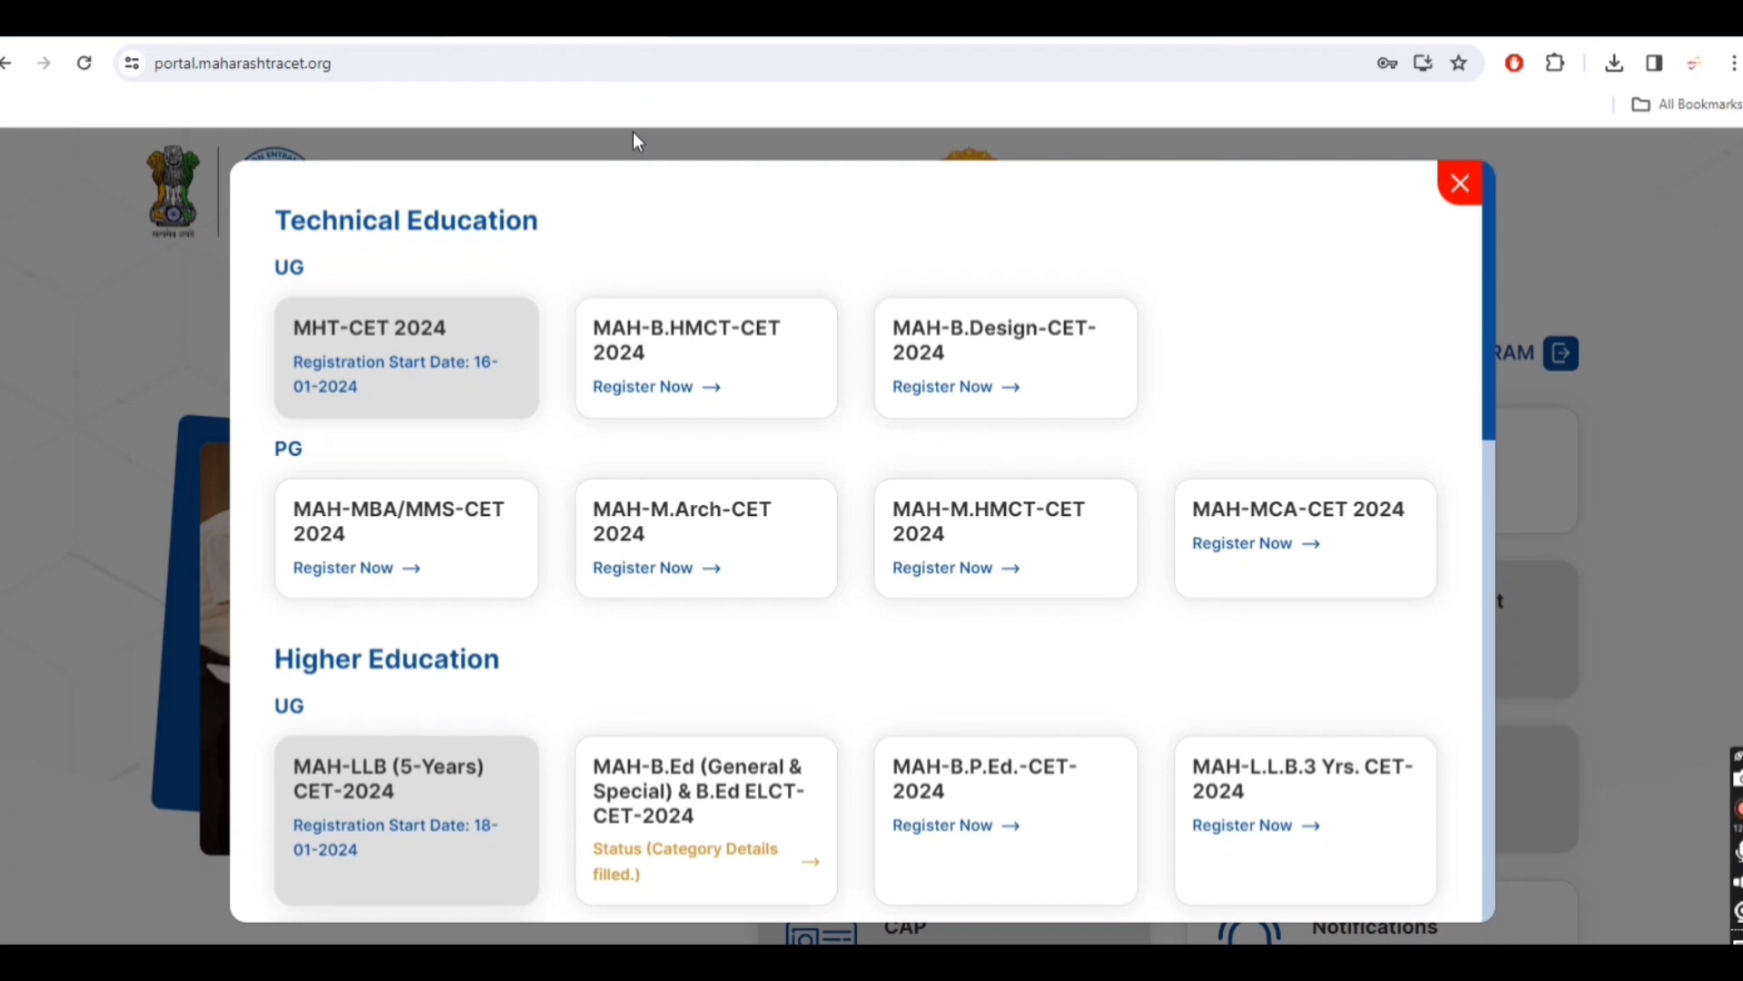
scroll(1006, 554, down, 7)
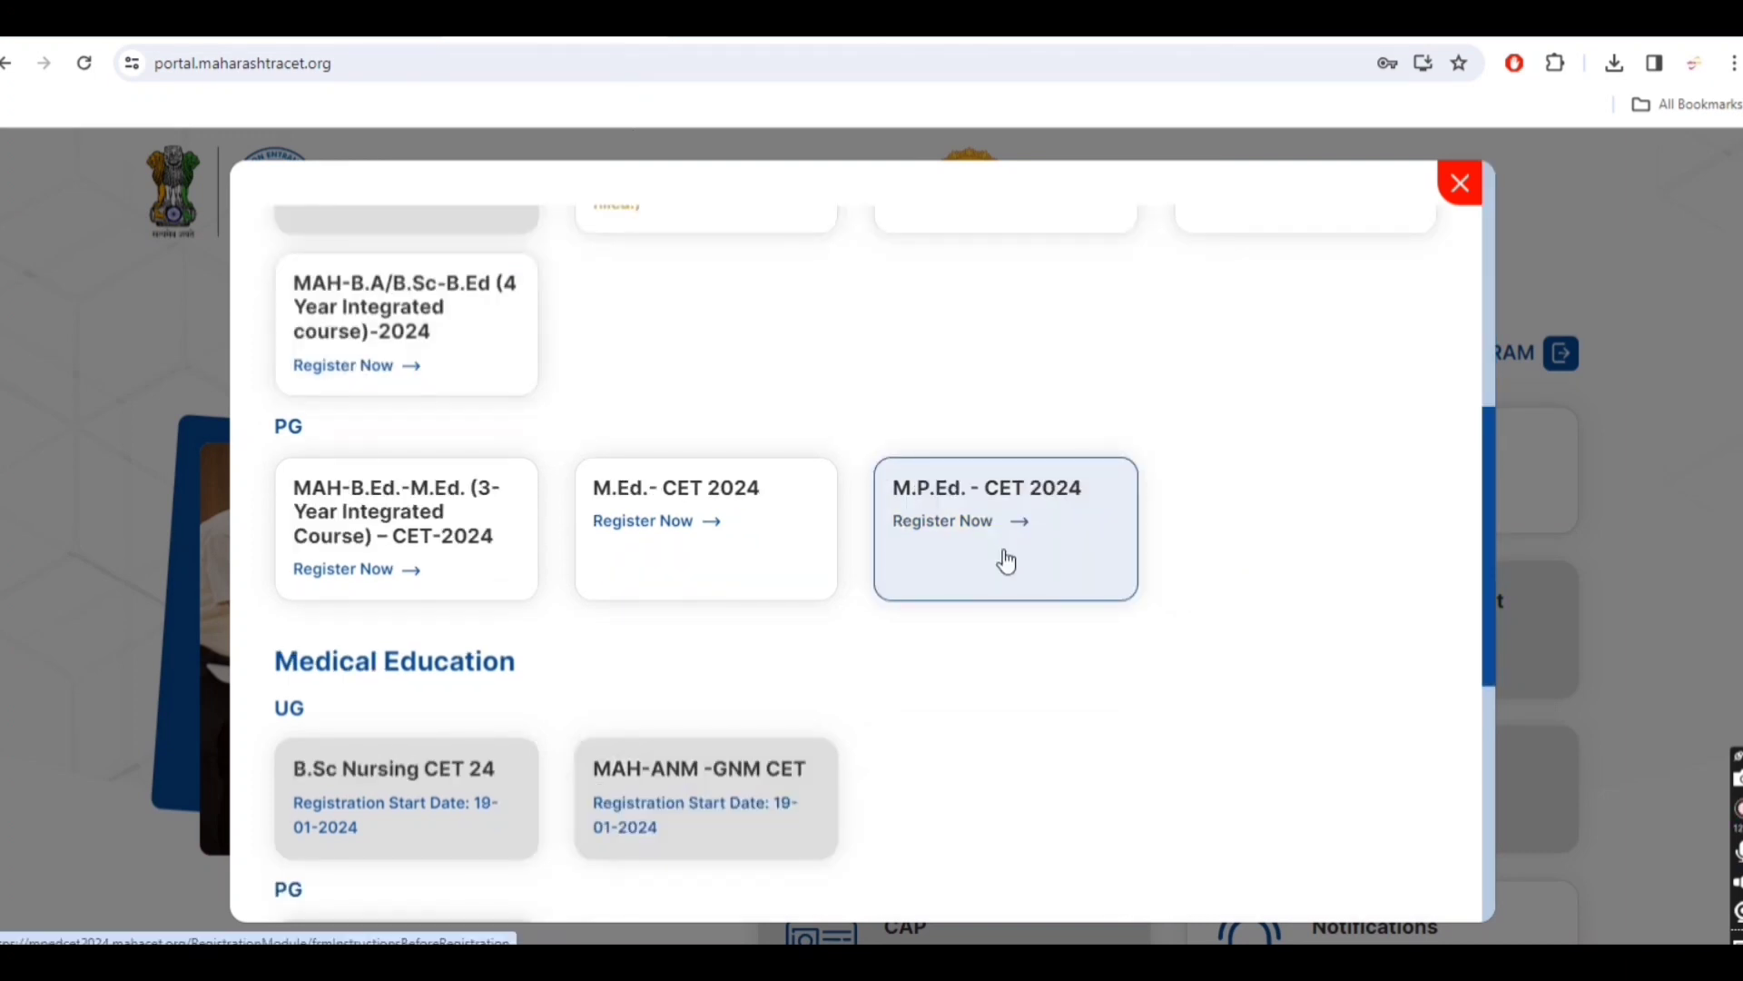
scroll(1006, 554, down, 4)
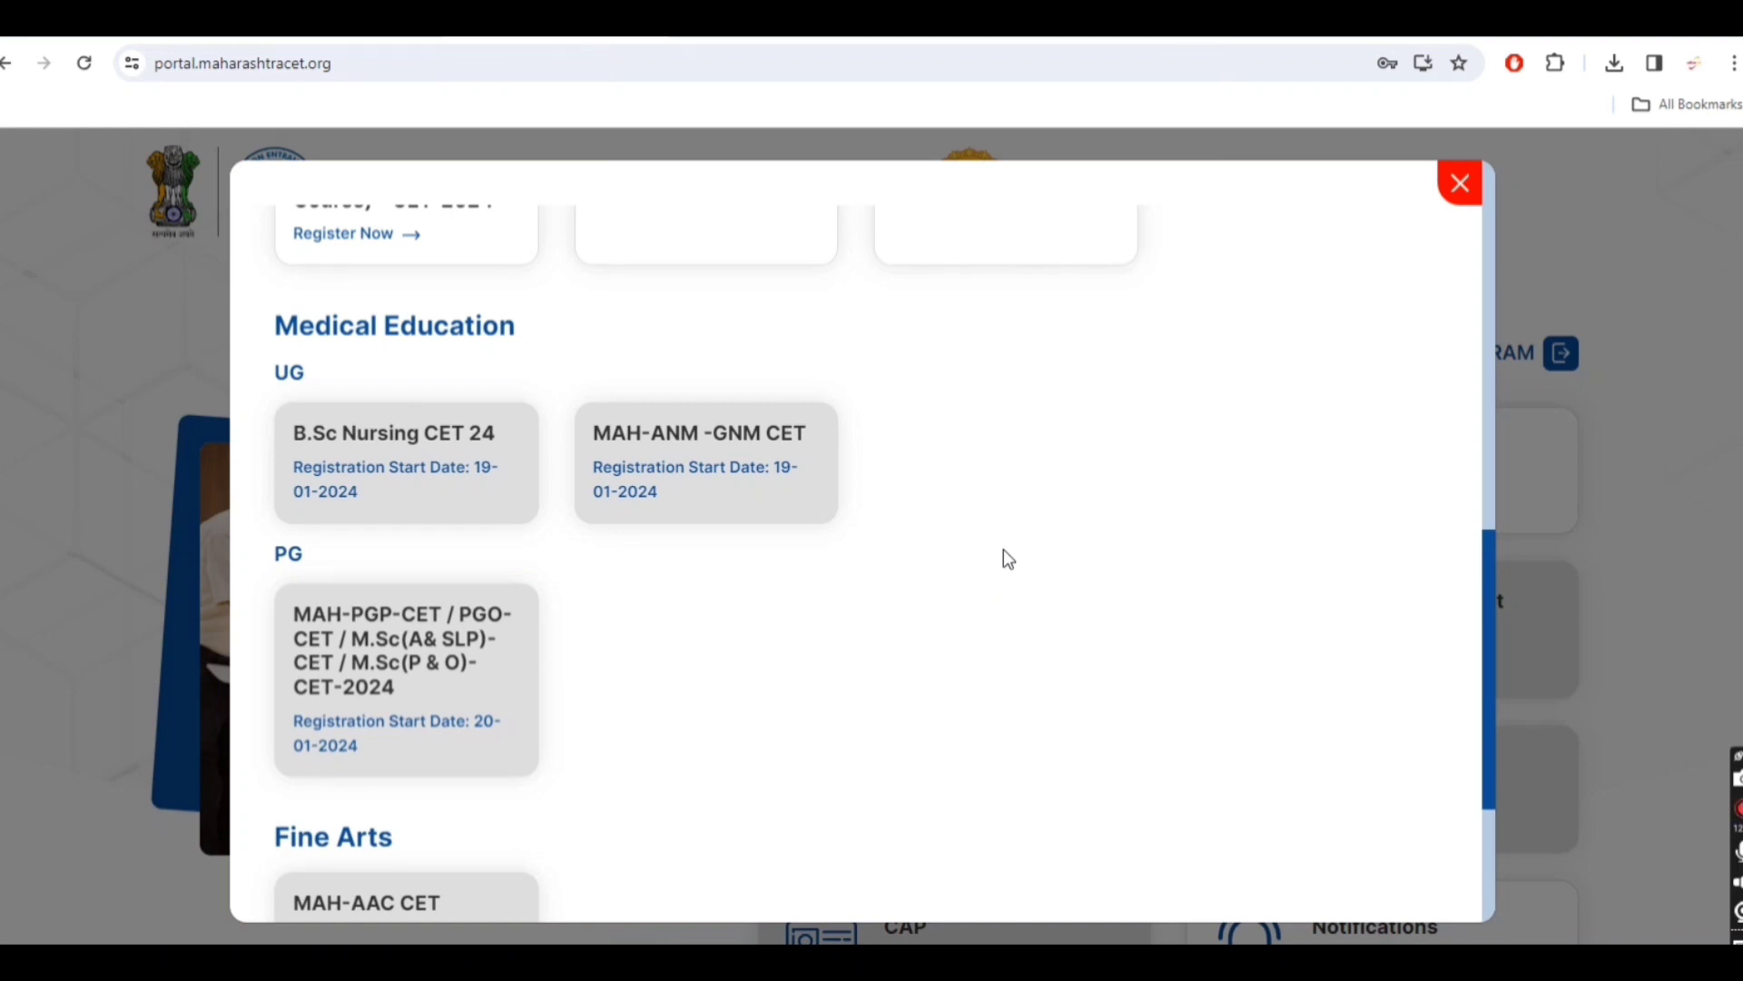
scroll(1044, 635, up, 6)
scroll(1093, 718, up, 4)
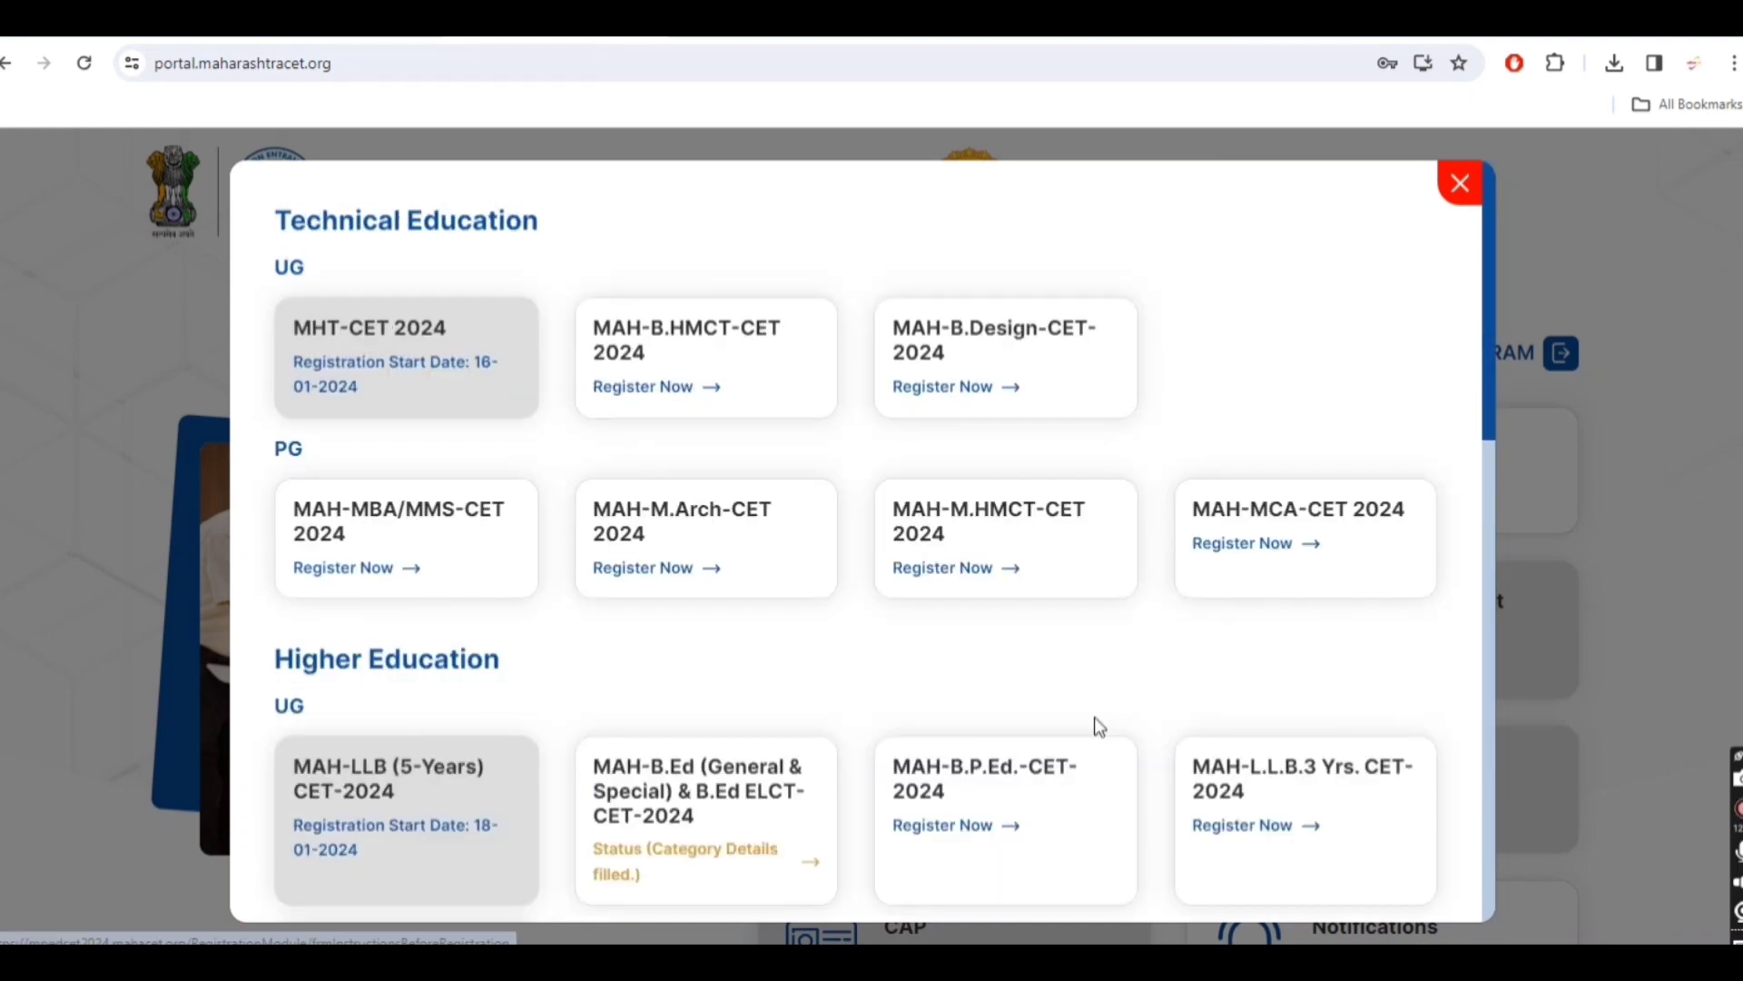